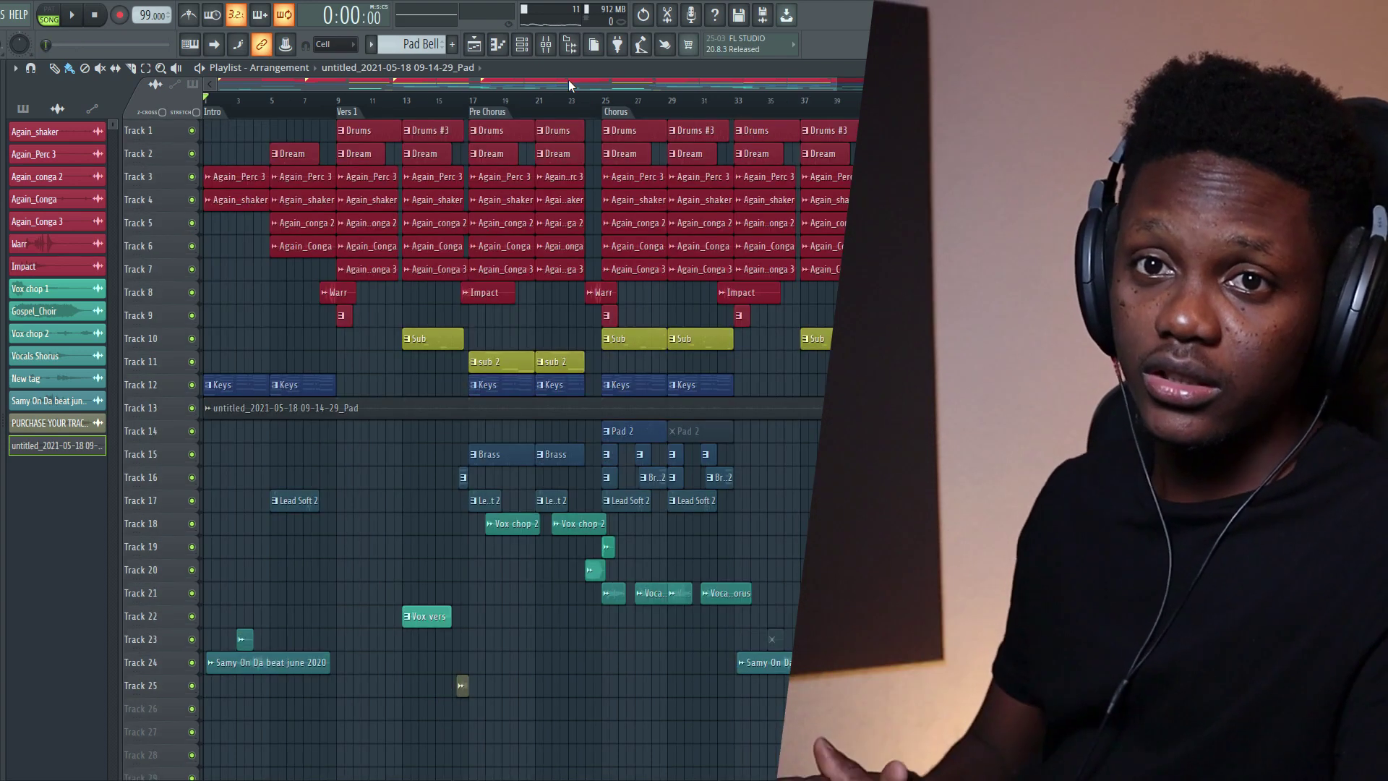
Step: Zoom the playlist in slightly, then bring up the channel rack over the mixer
key("space")
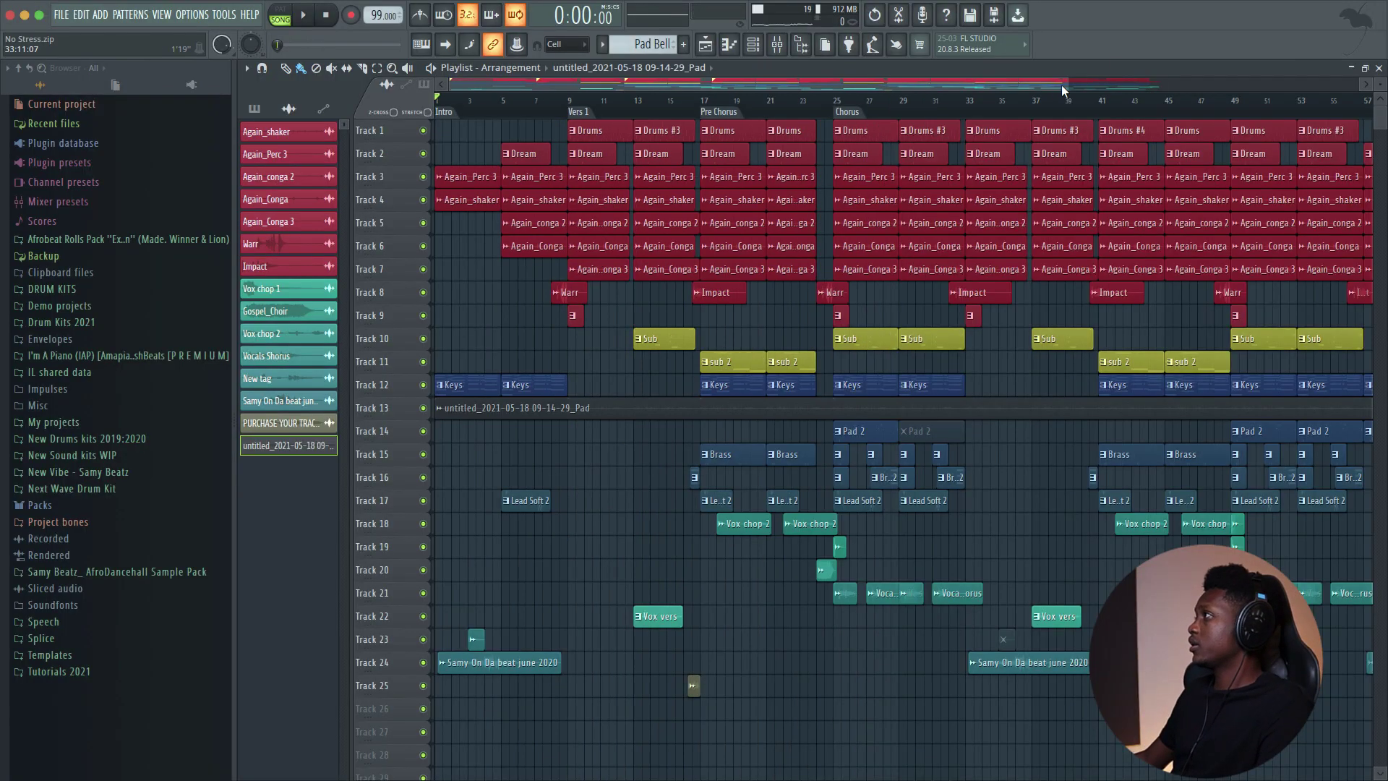
left_click_drag(1062, 89, 997, 91)
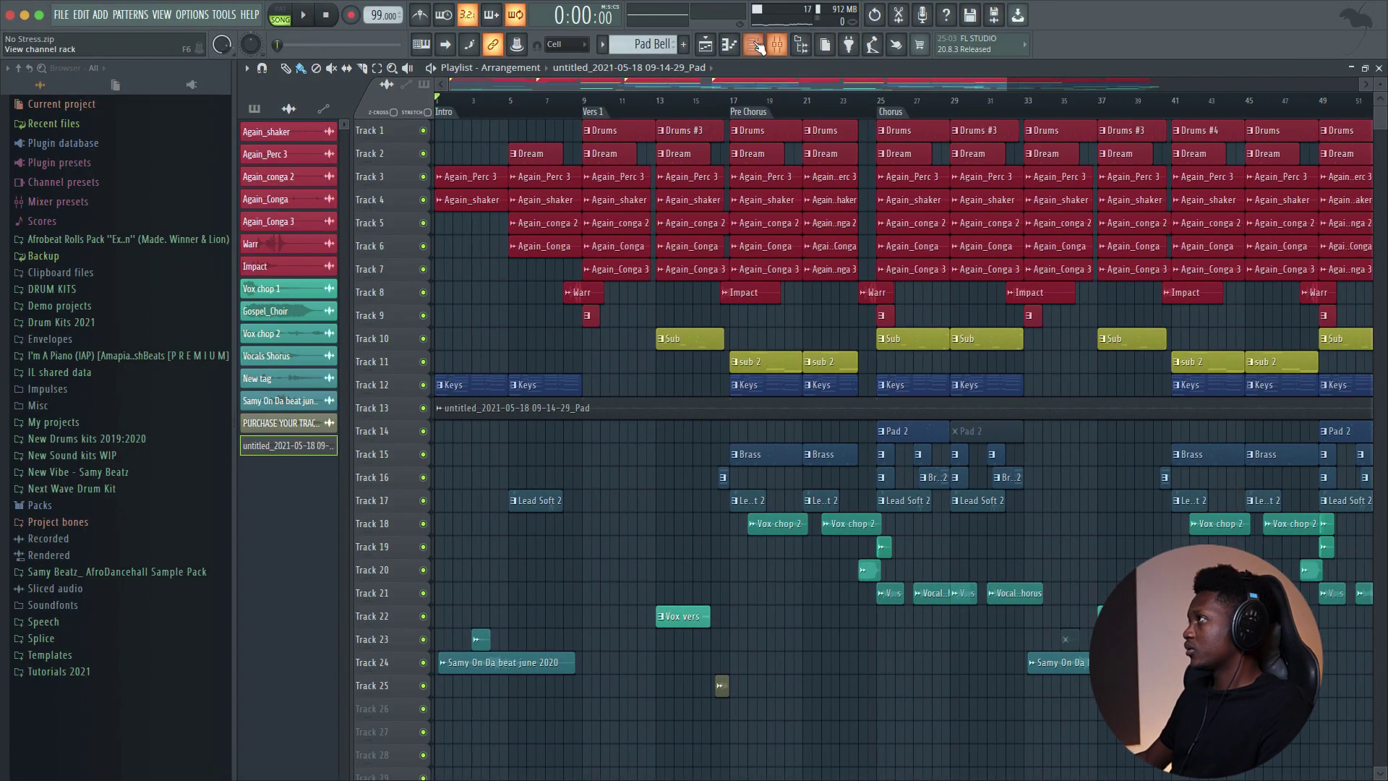
left_click(779, 46)
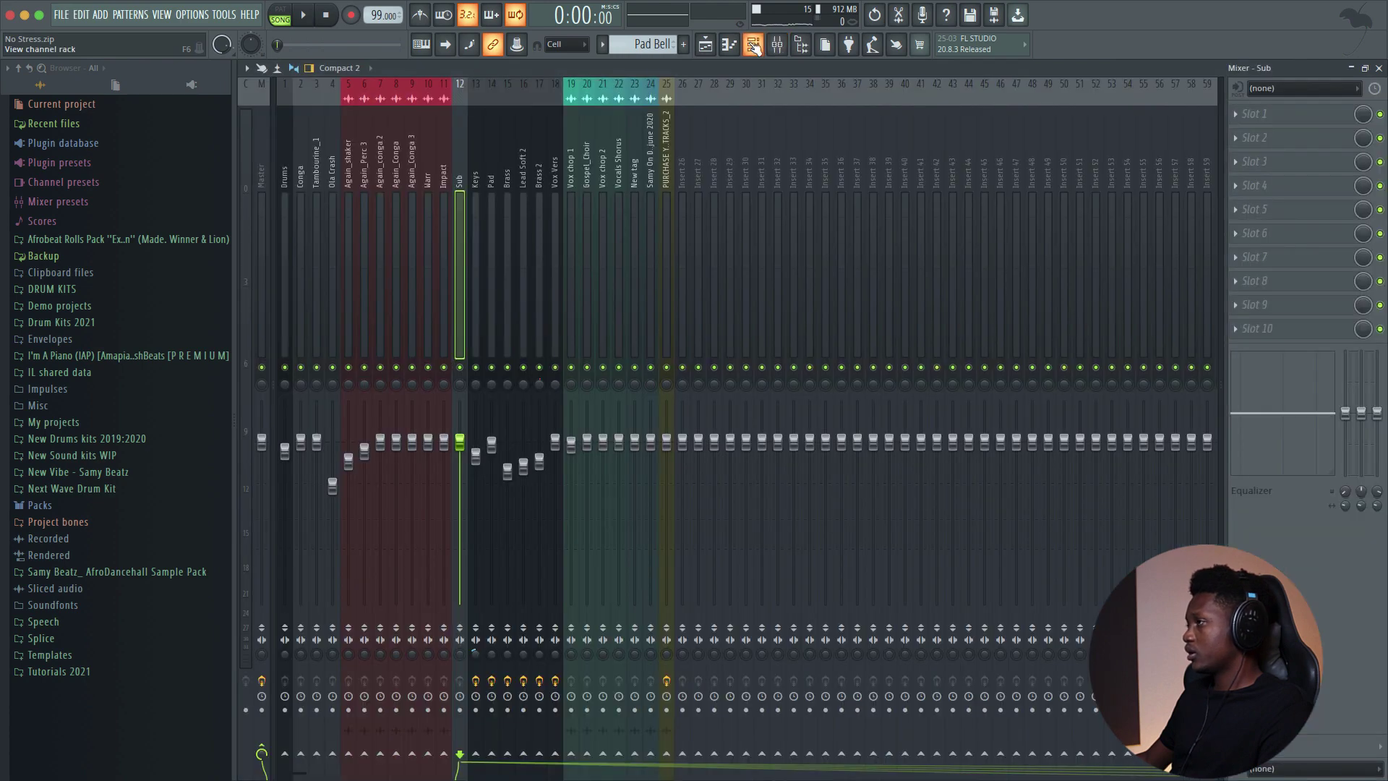
left_click(754, 46)
left_click(765, 46)
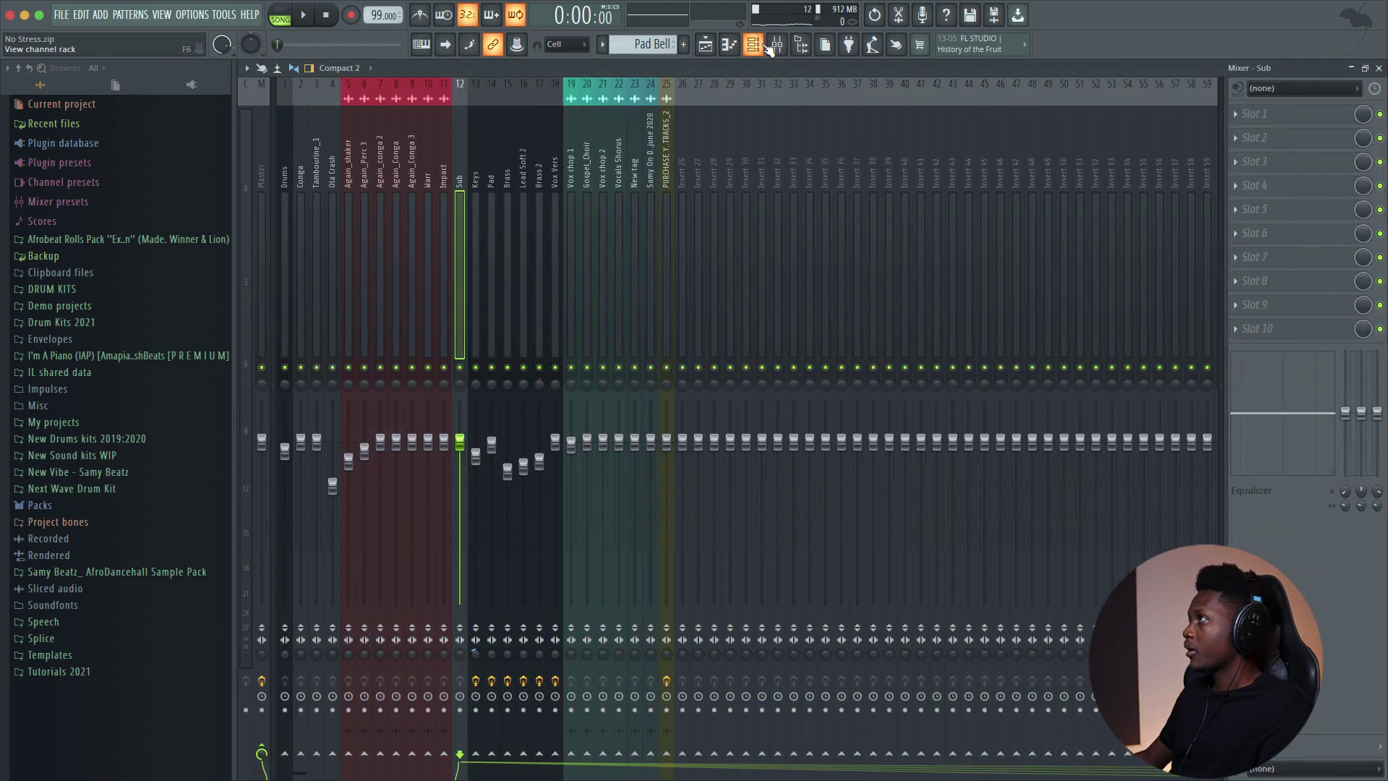
left_click(763, 48)
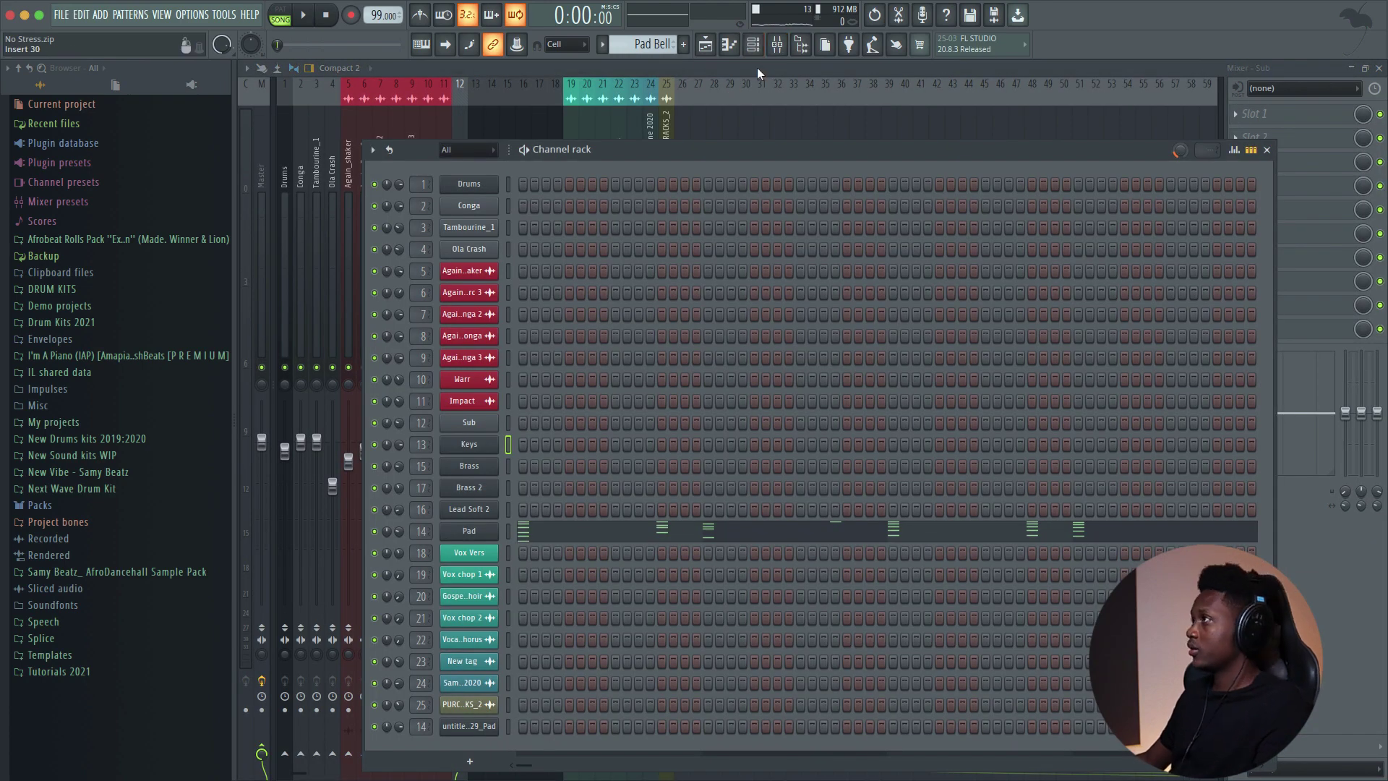
Step: View the instrument plugins on the Keys and Brass channels, closing each one after viewing
left_click(467, 451)
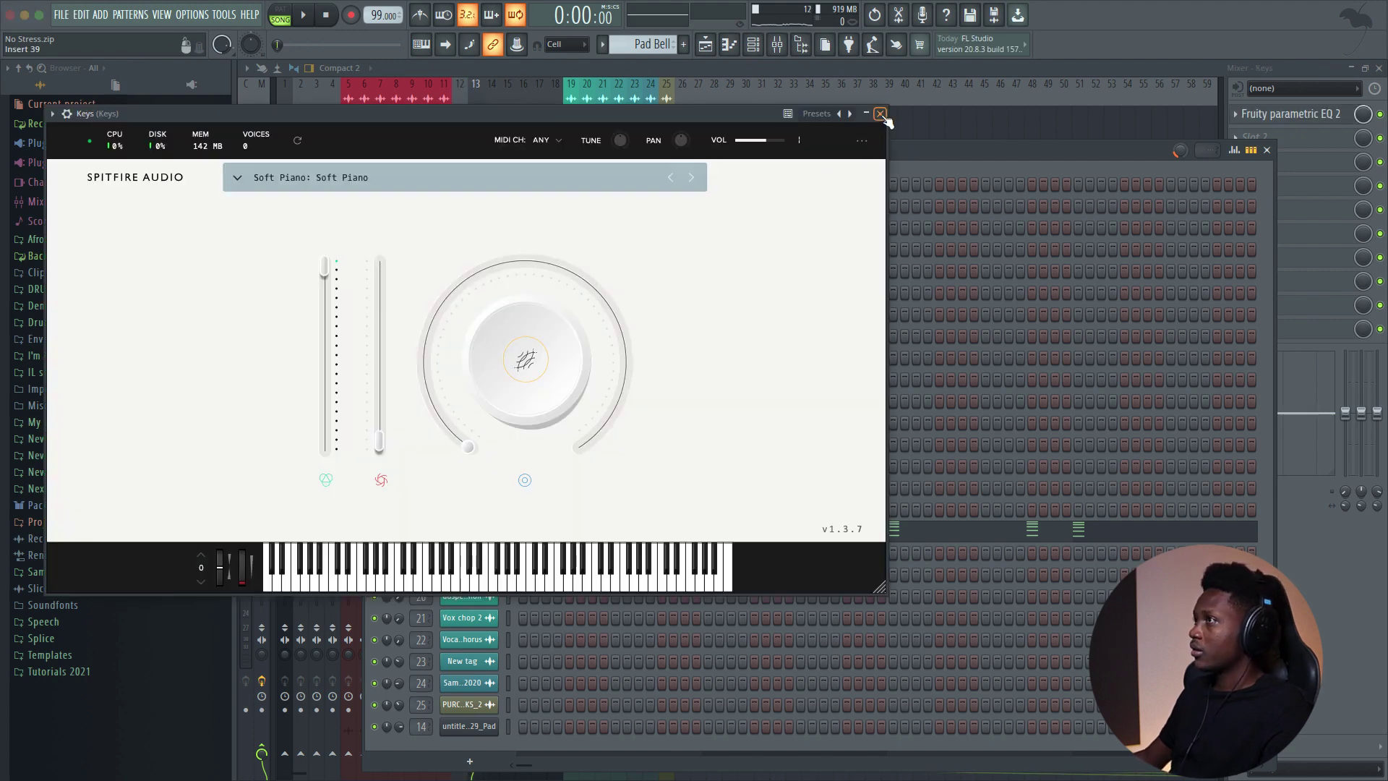
left_click(880, 114)
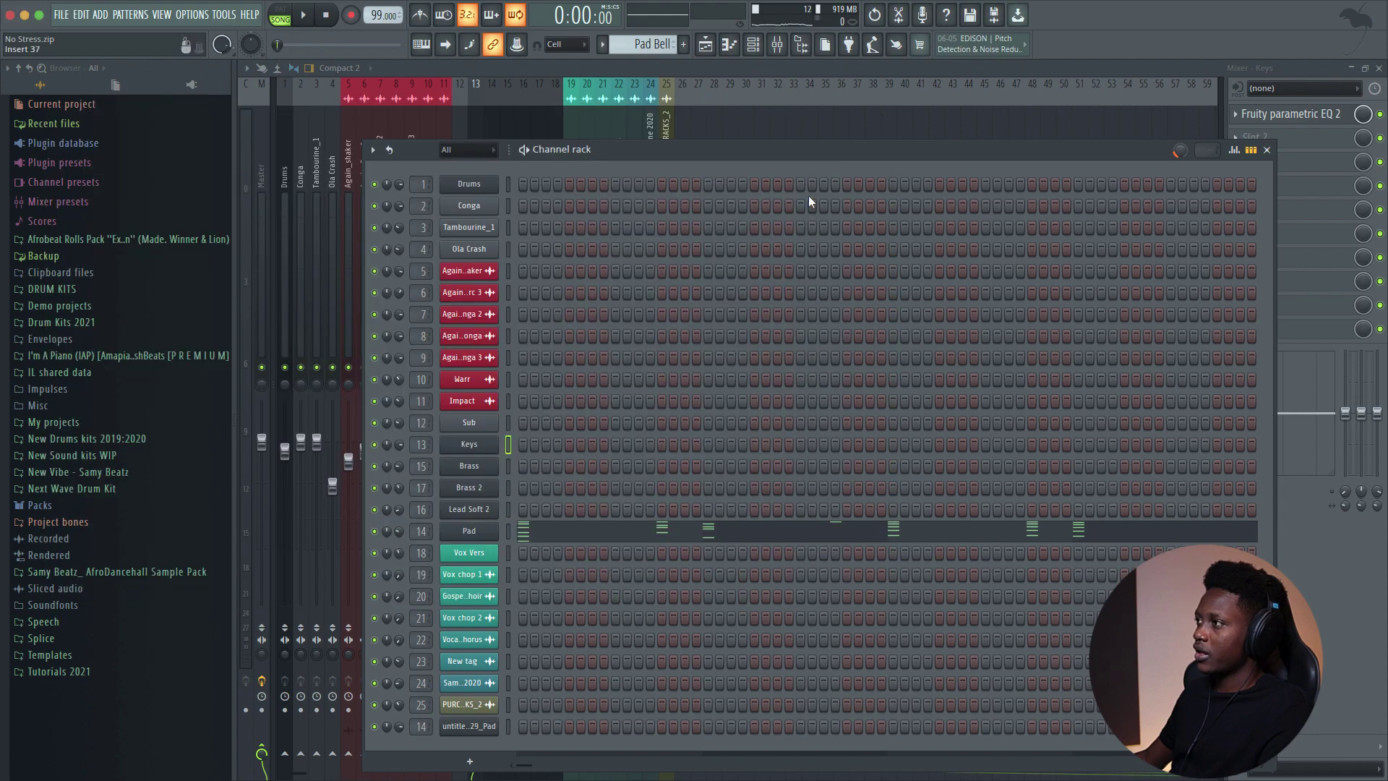
left_click(478, 485)
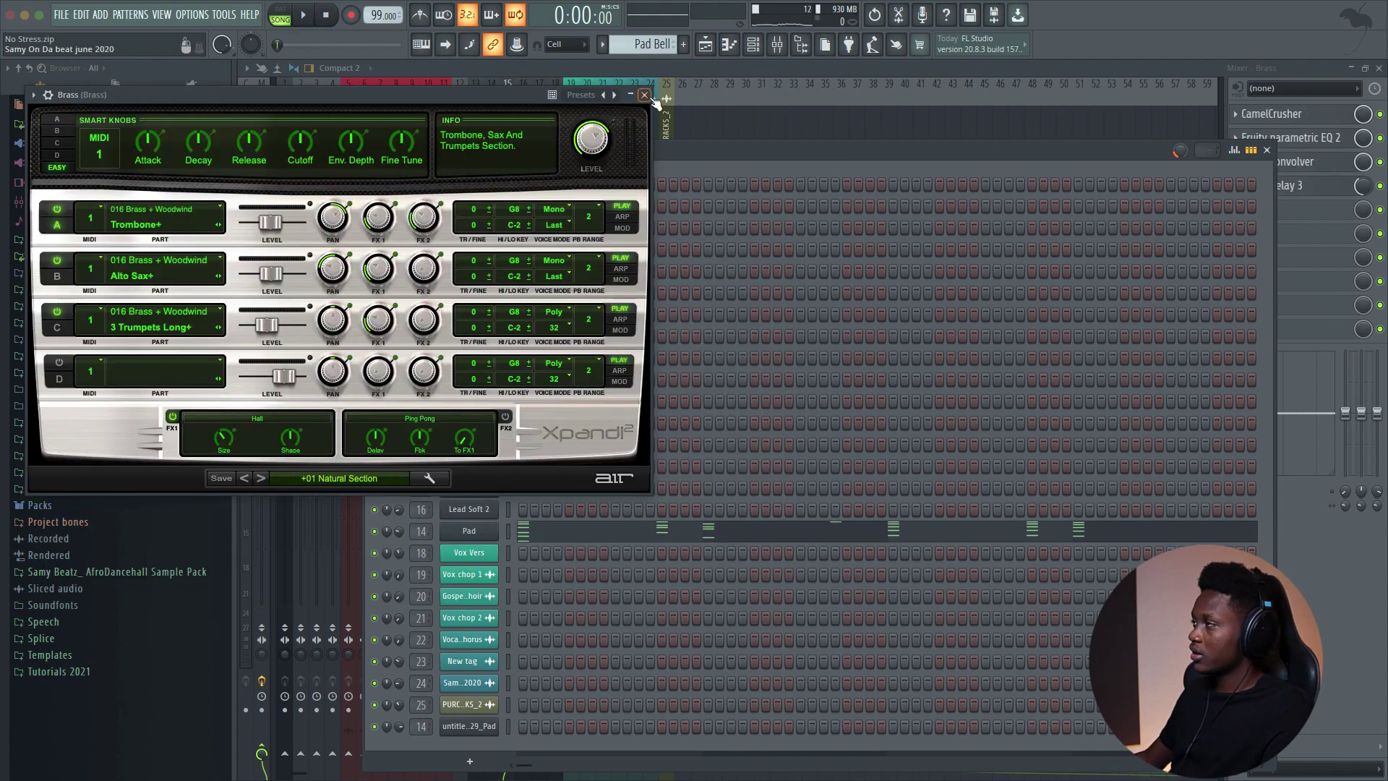
left_click_drag(393, 101, 522, 117)
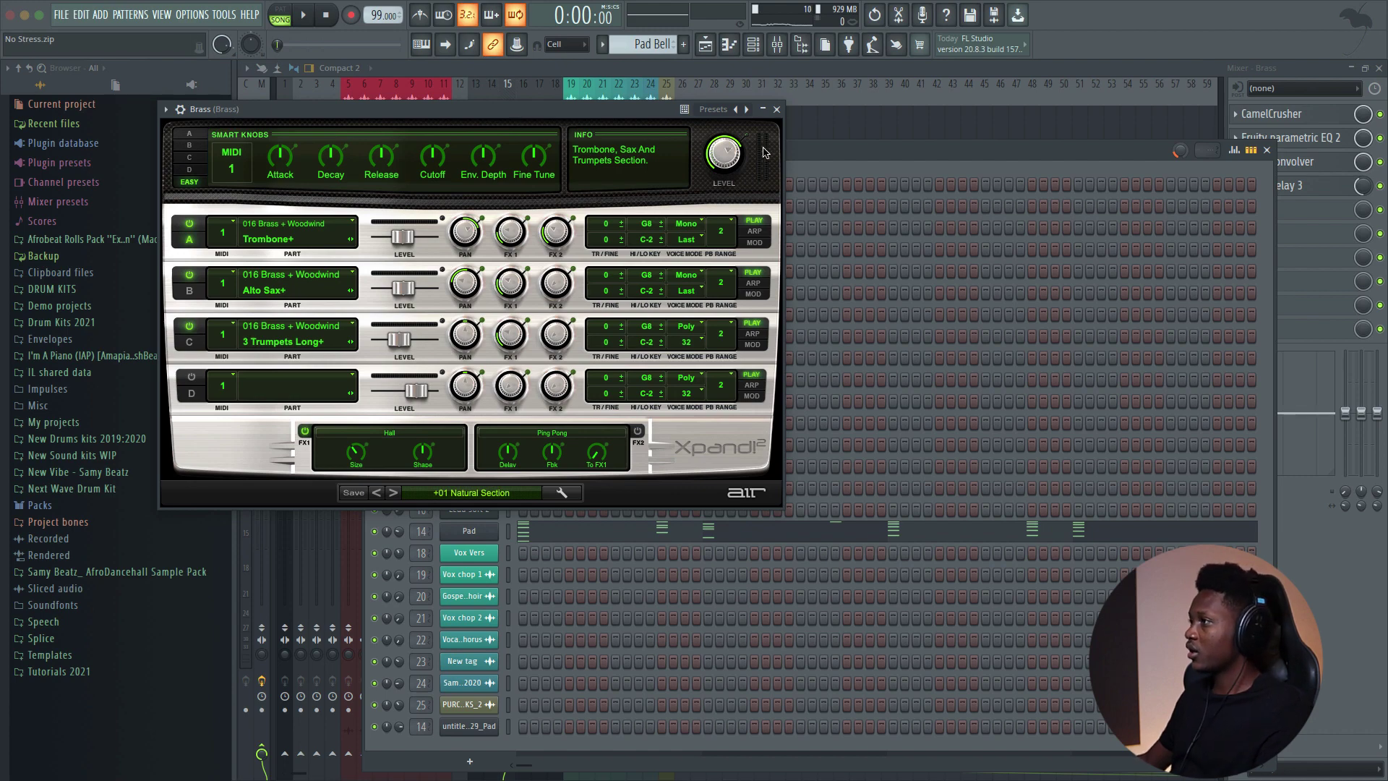
left_click(777, 109)
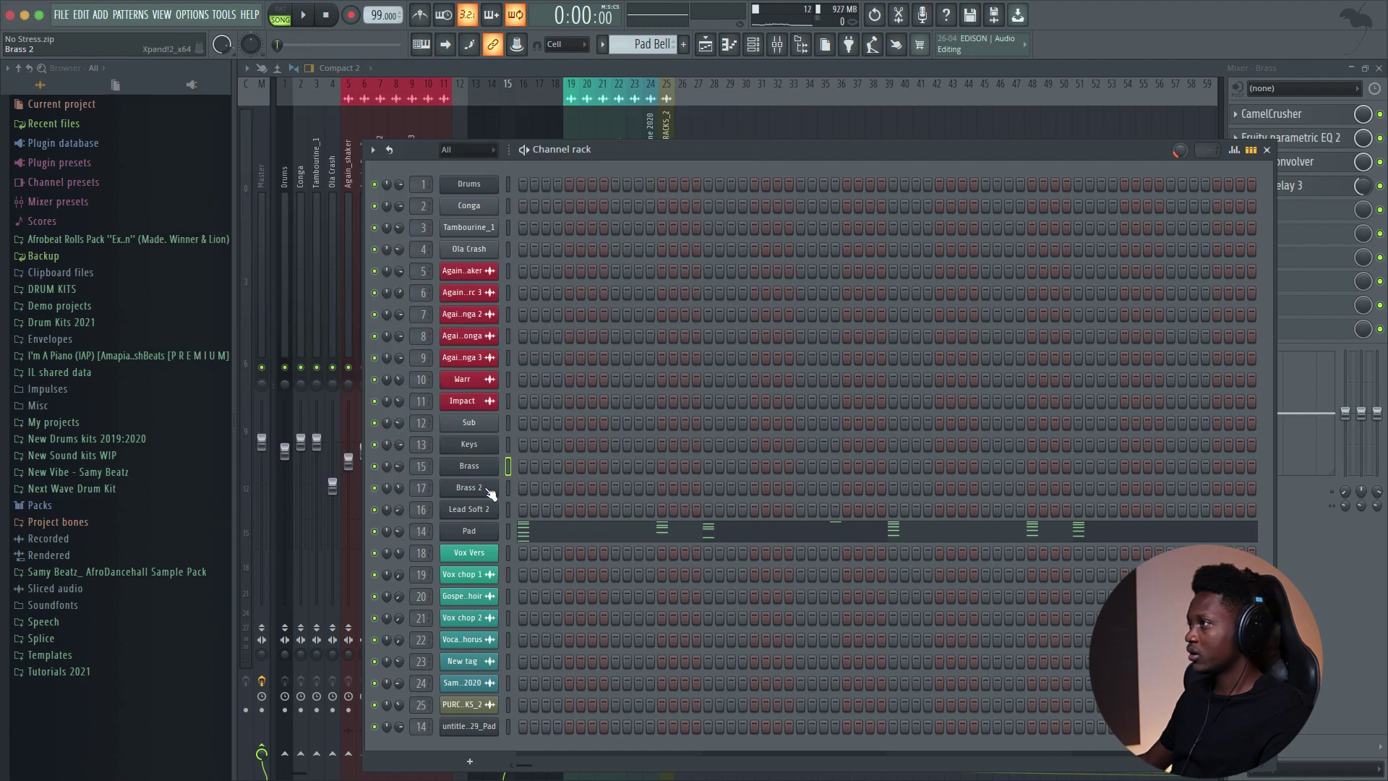
Step: Isolate the Keys through Vox Vers mixer tracks, play the song from the start and select the Keys track
left_click(700, 67)
right_click(491, 368)
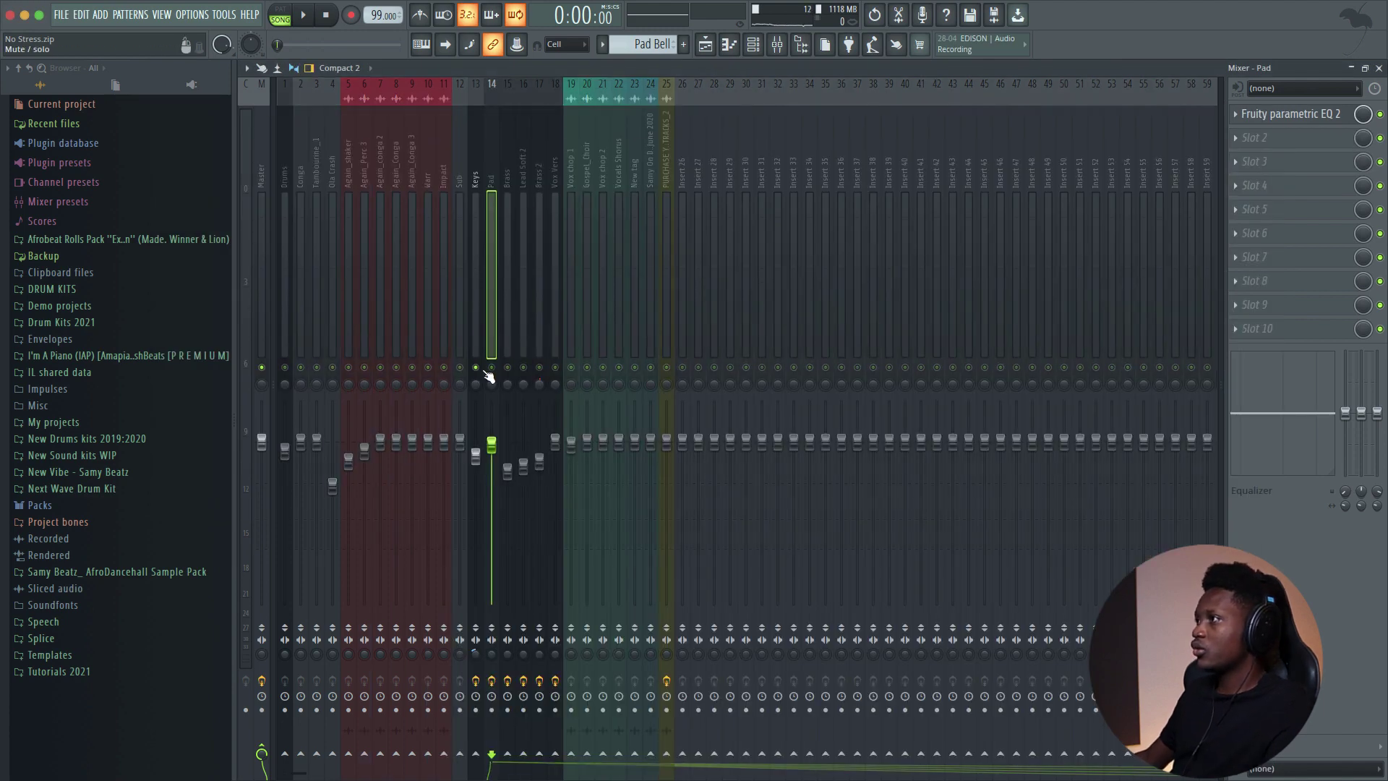
key("space")
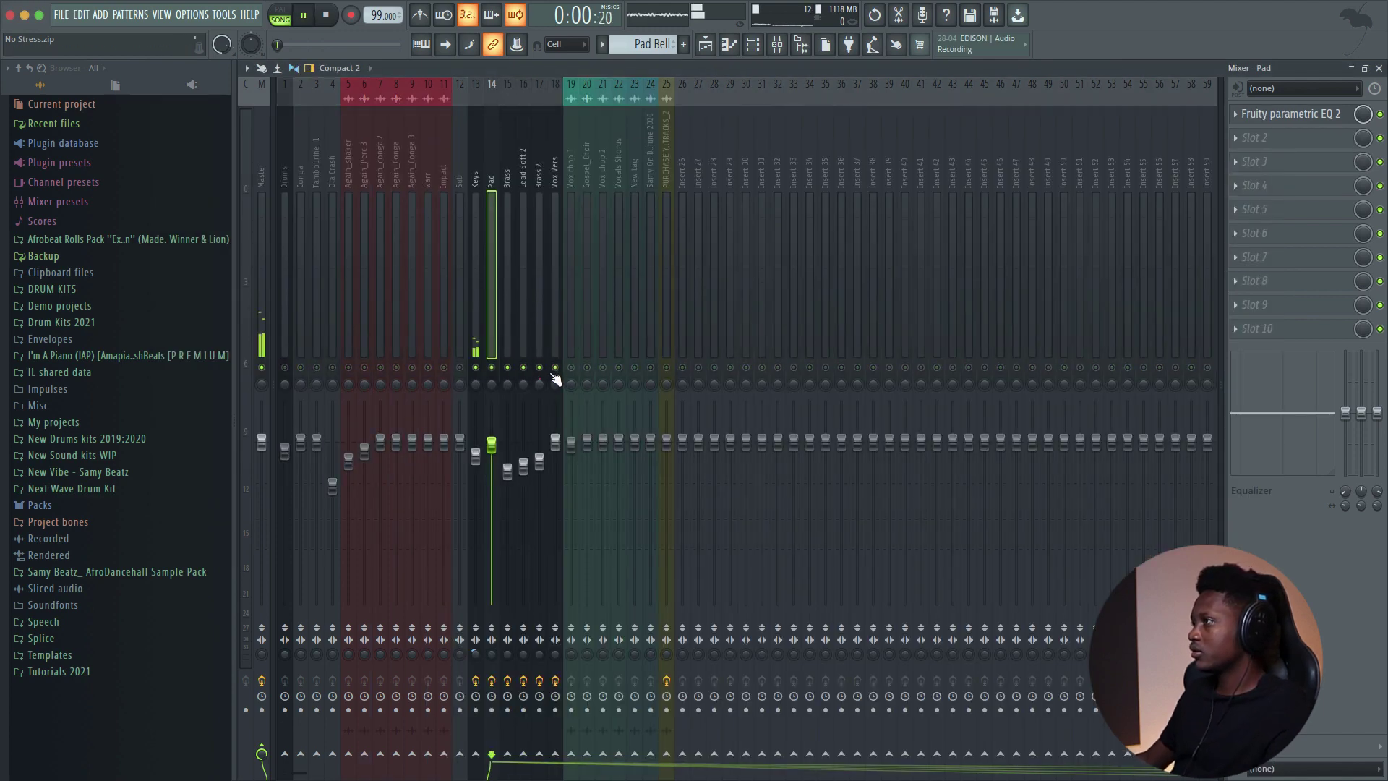
left_click(475, 242)
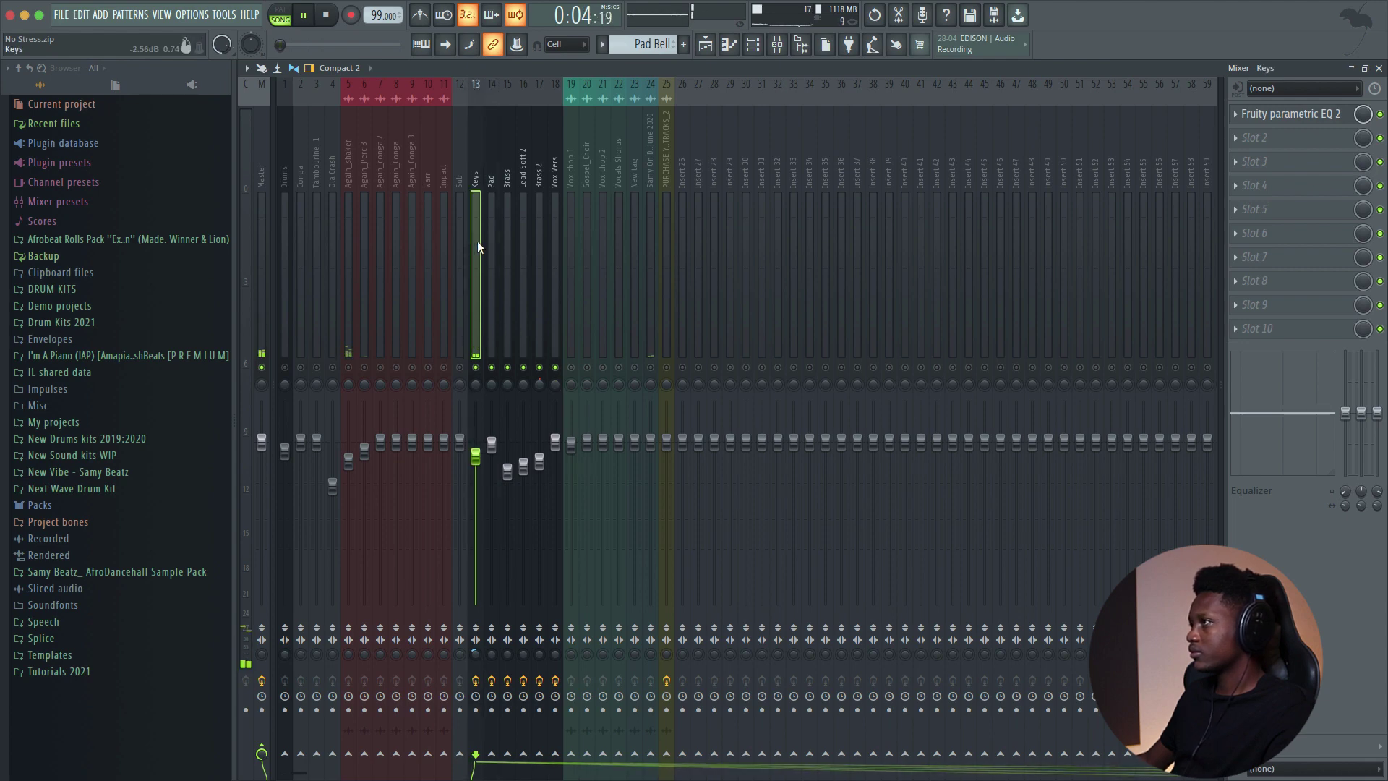
key("space")
Step: Set the playlist's playback position to the Chorus at bar 25 and play that section with the mixer in view
key("F5")
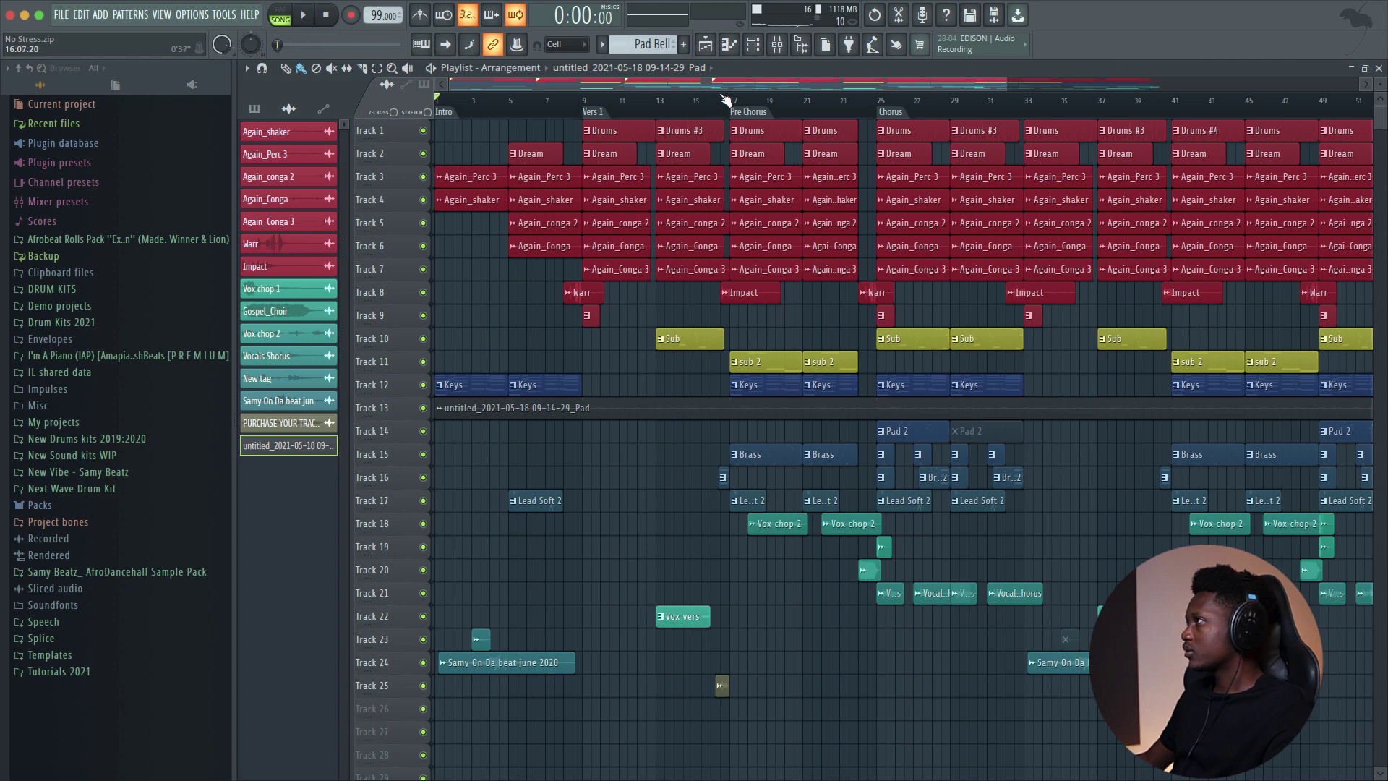
left_click(731, 100)
left_click(890, 101)
key("space")
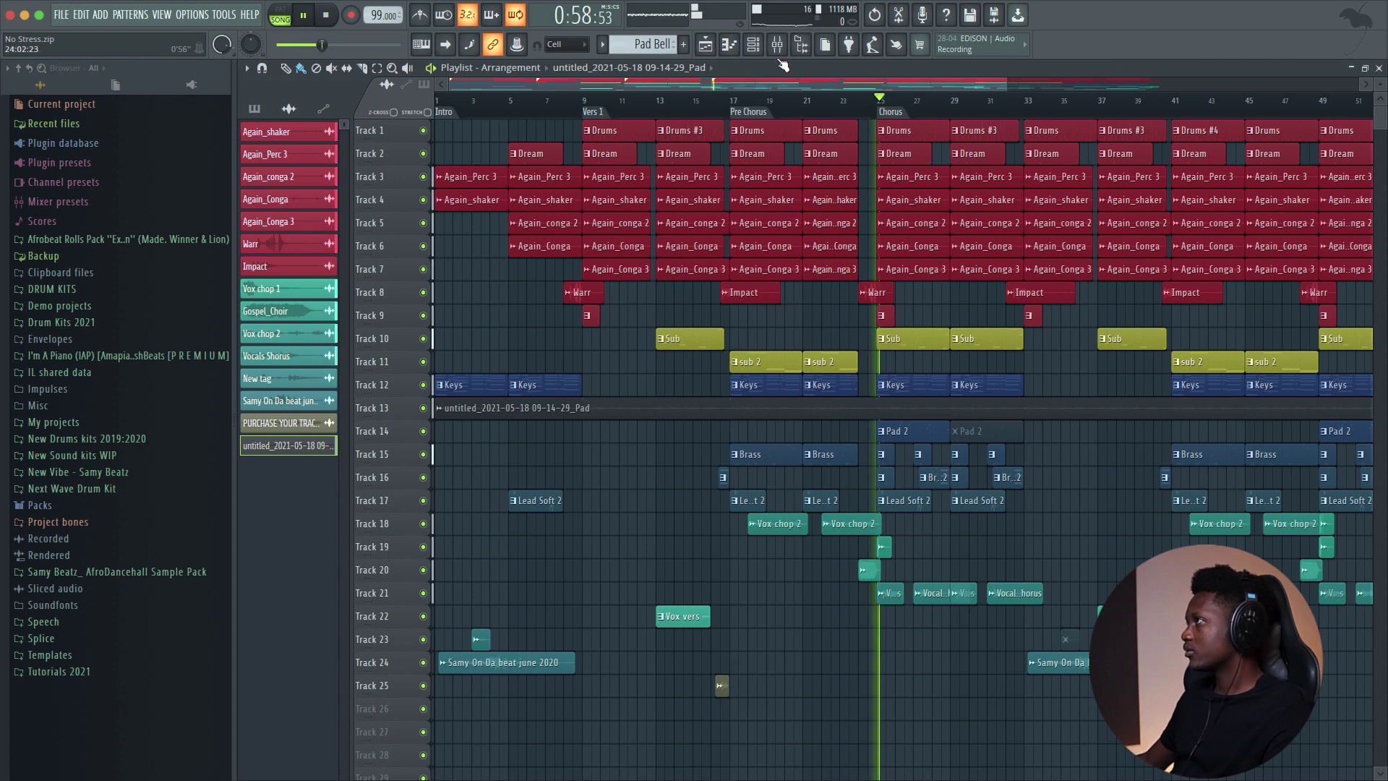
left_click(753, 44)
left_click(778, 45)
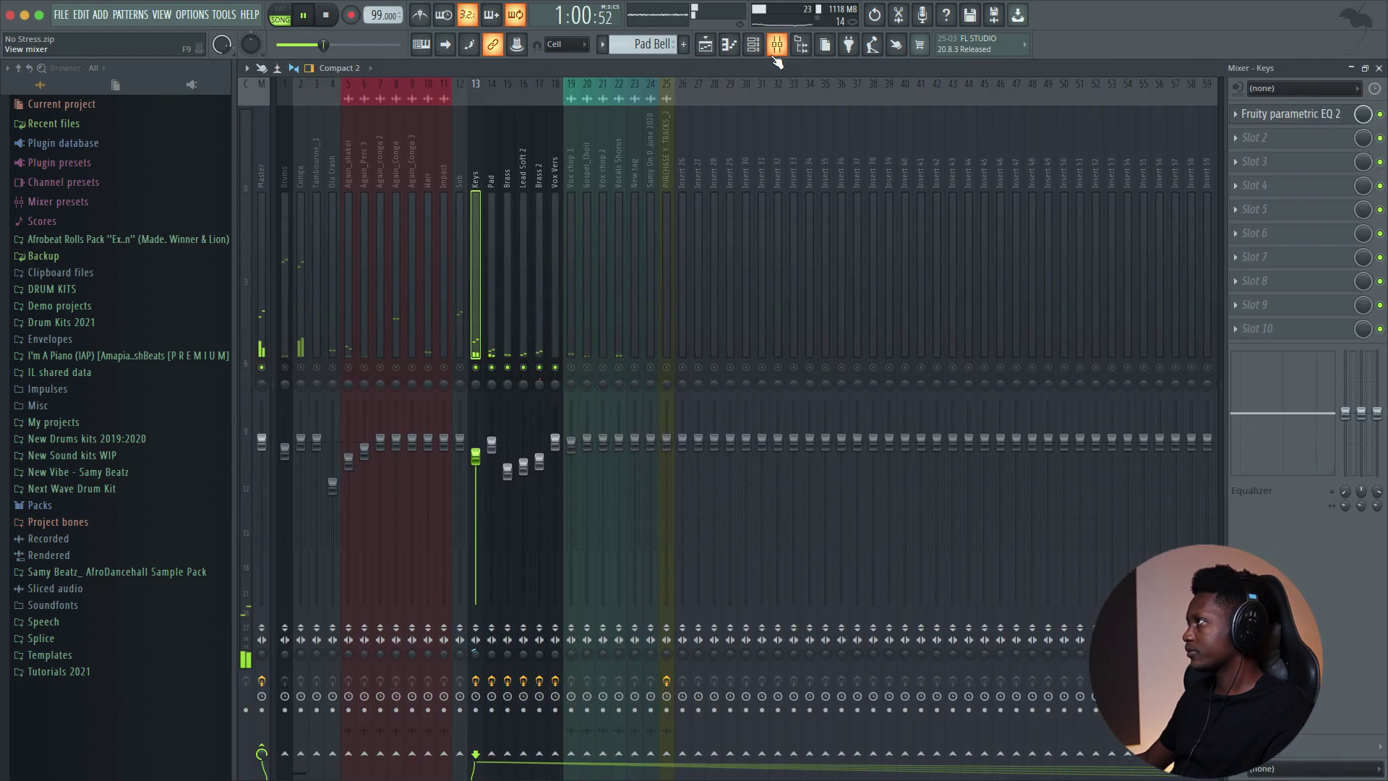
key("space")
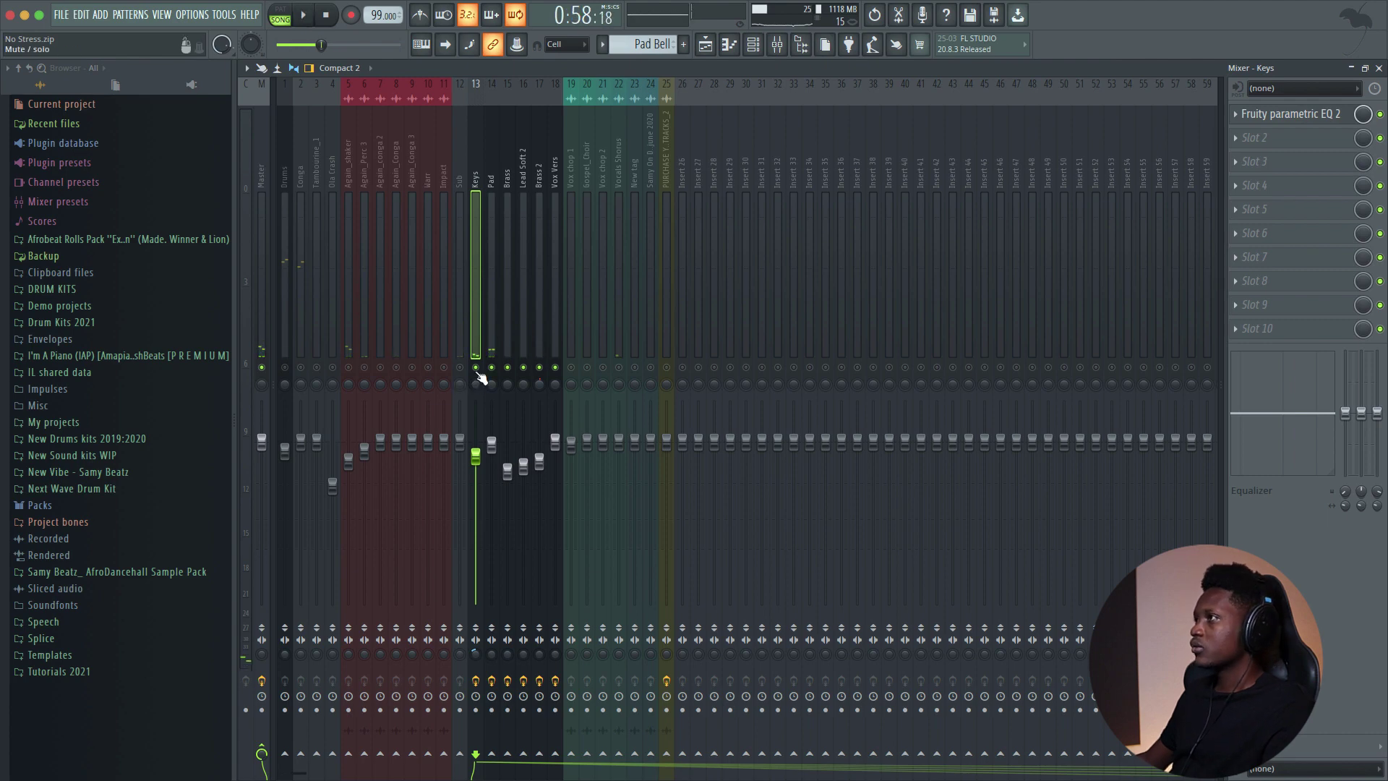
Step: Examine the Fruity parametric EQ 2 curve on the Keys mixer track, then close it
left_click(1308, 122)
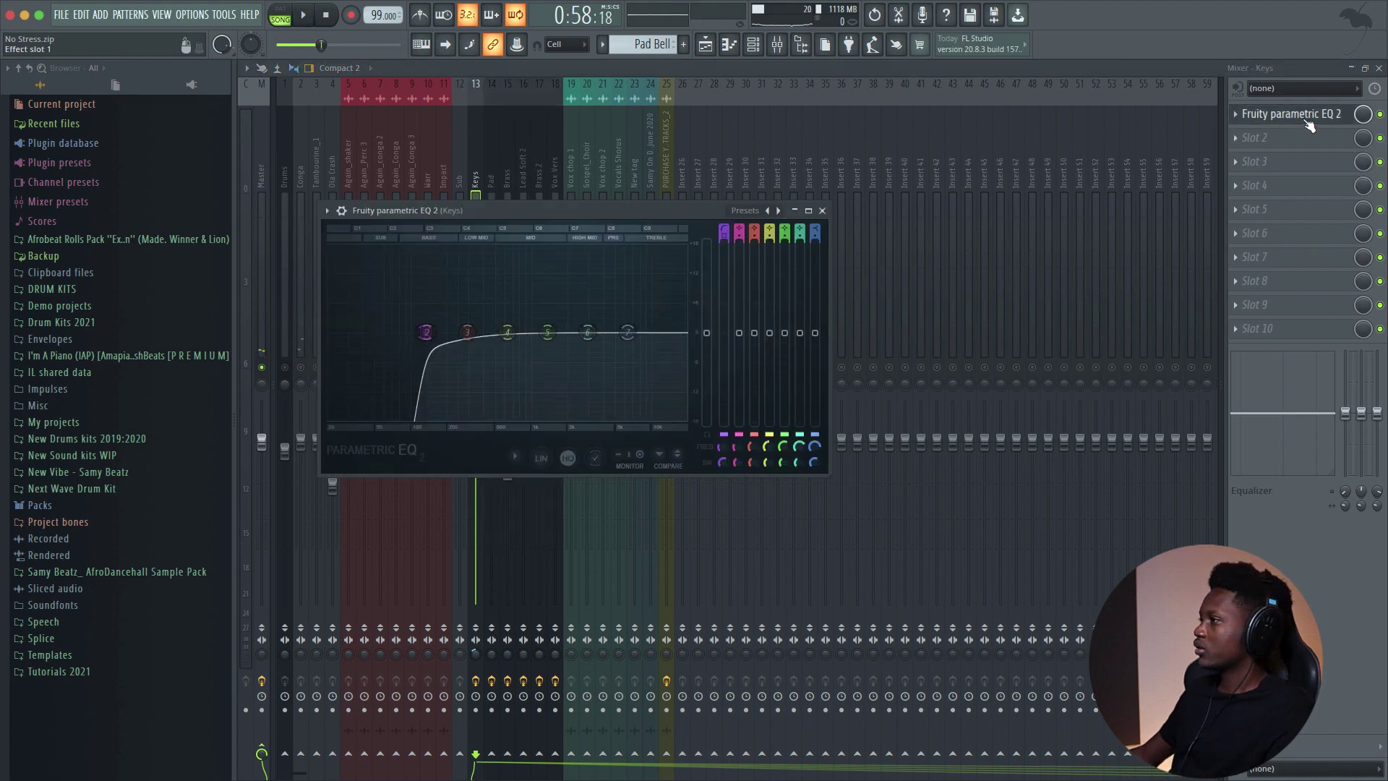
left_click(823, 211)
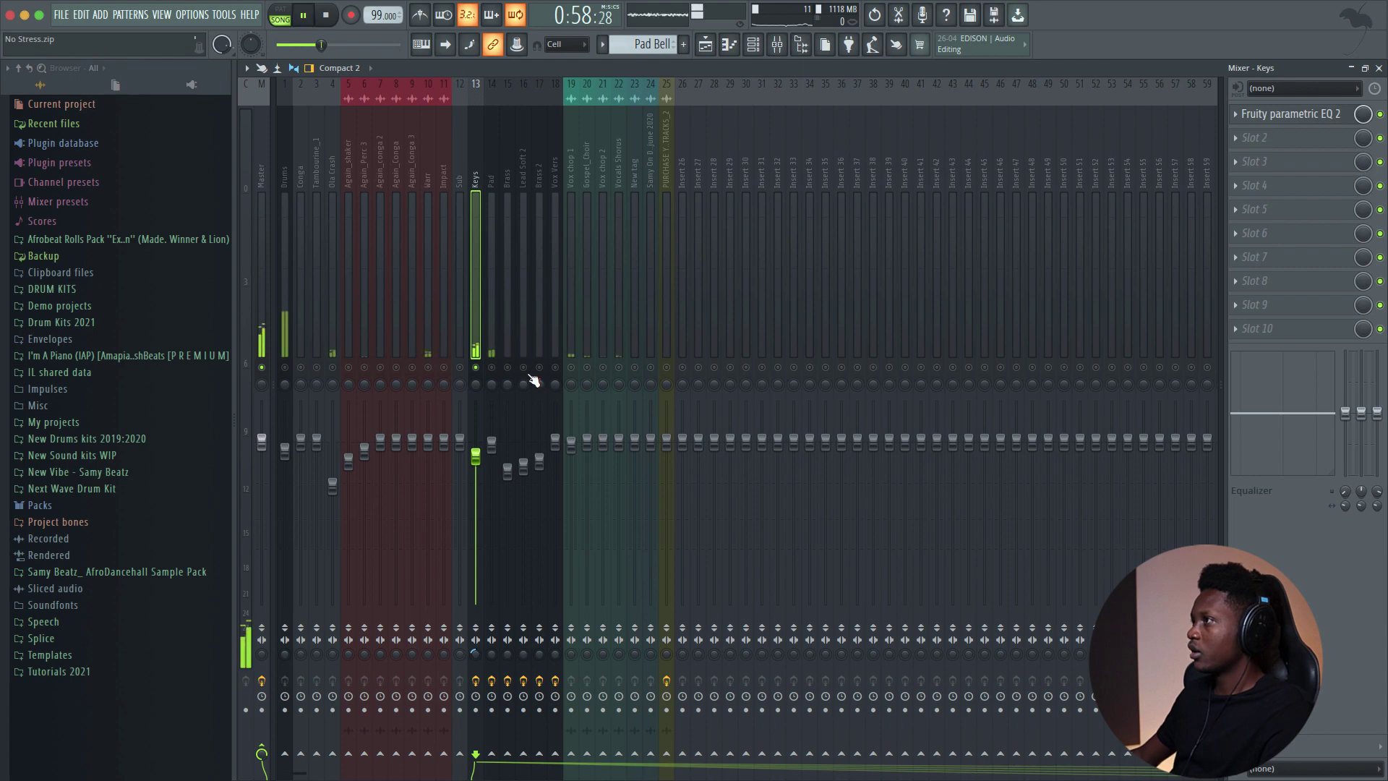
Step: Unmute the Pad track alongside Keys and examine its Fruity parametric EQ 2 during chorus playback
left_click(495, 370)
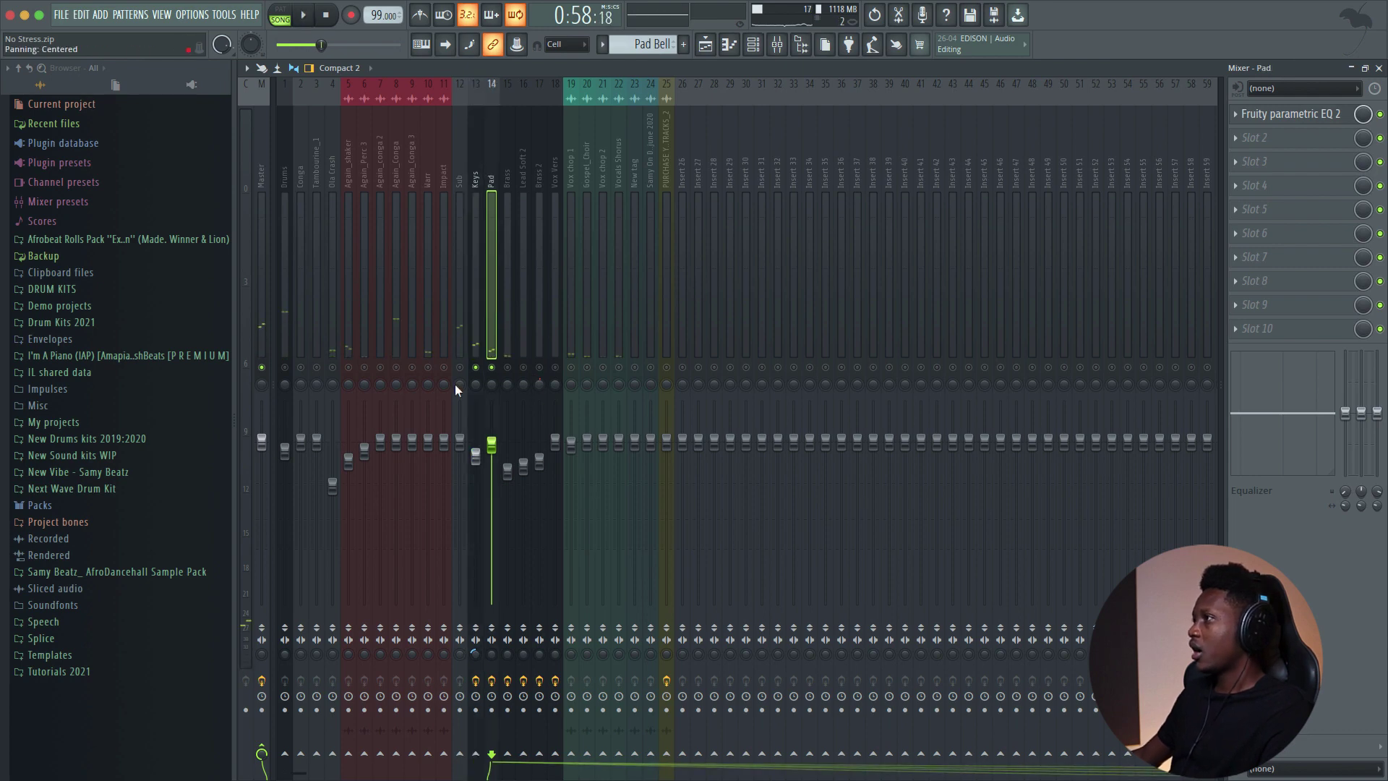
left_click(1313, 121)
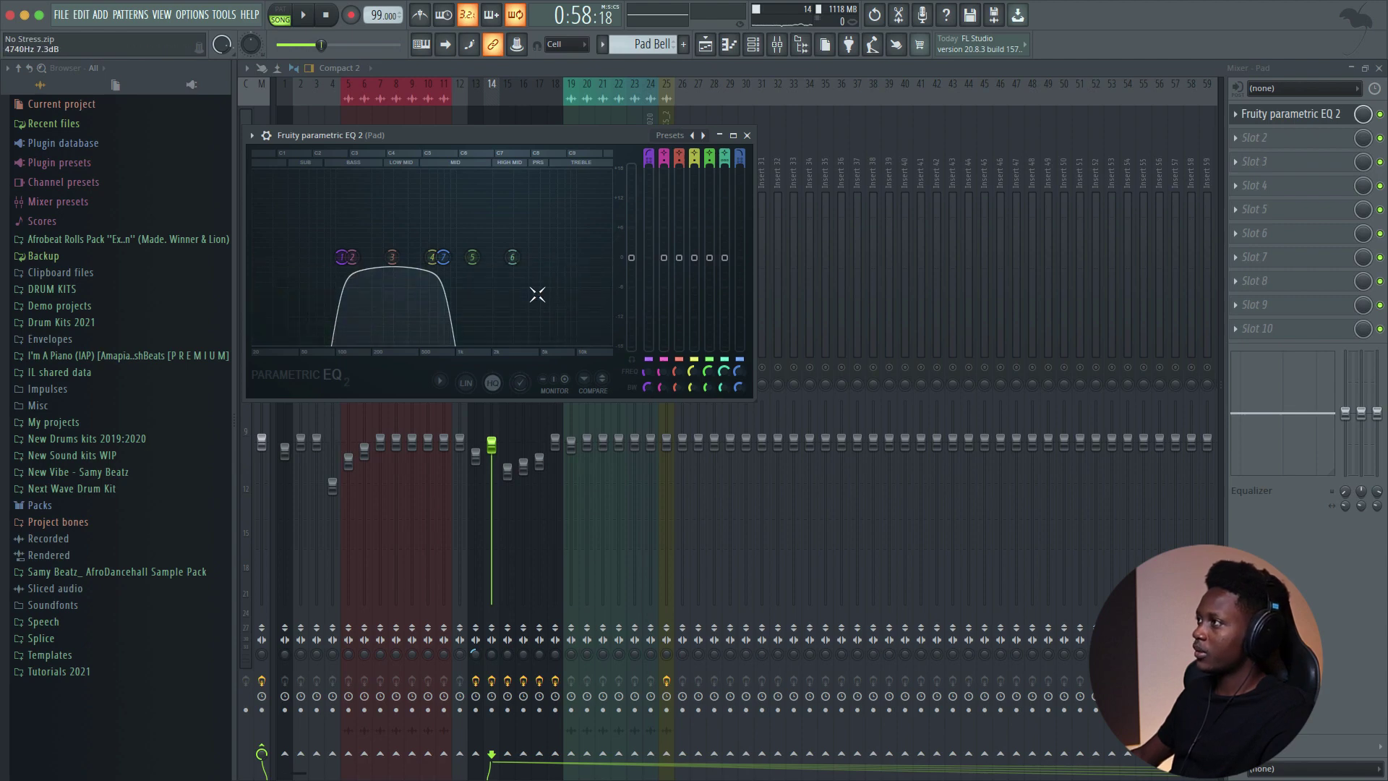
key("space")
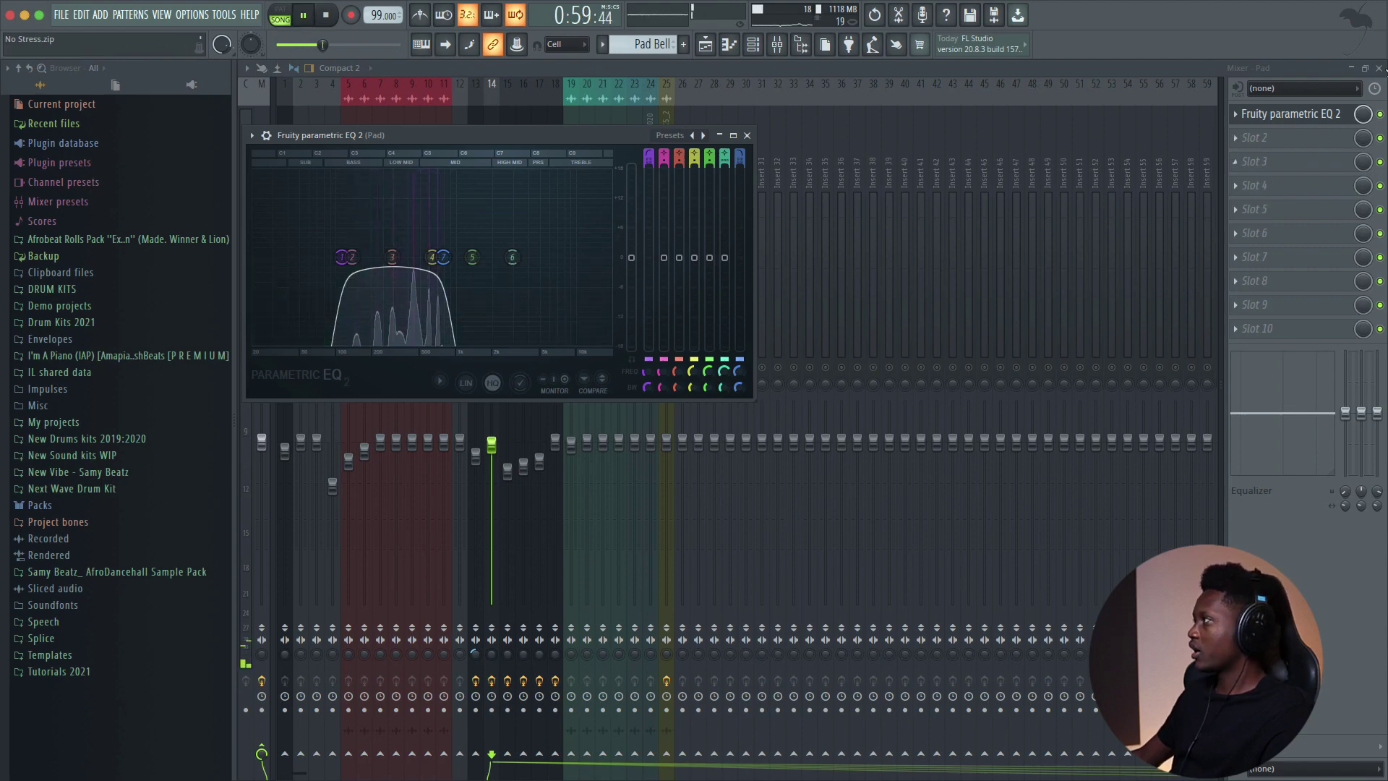
Step: Close the Pad's equalizer and compare the soloed Pad with the EQ enabled and bypassed during playback
left_click(1291, 115)
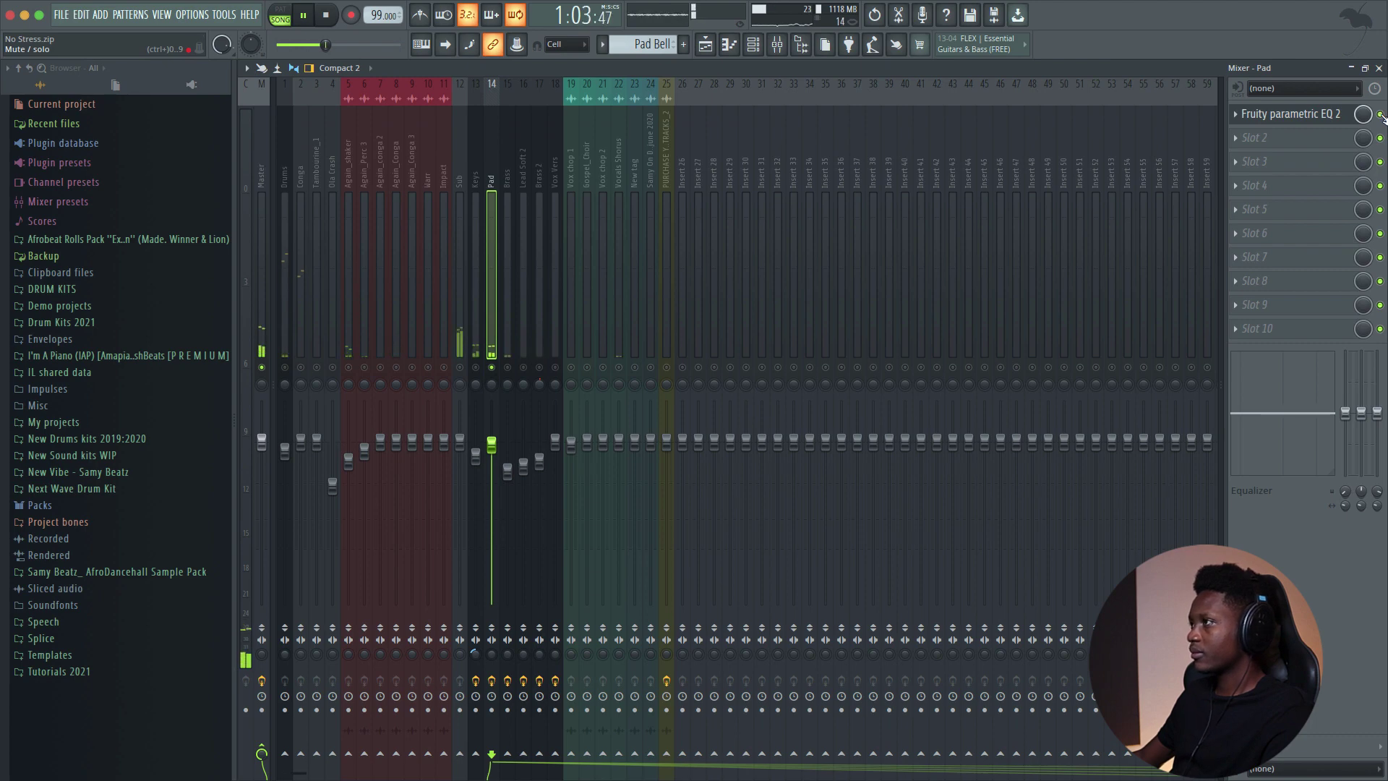
key("space")
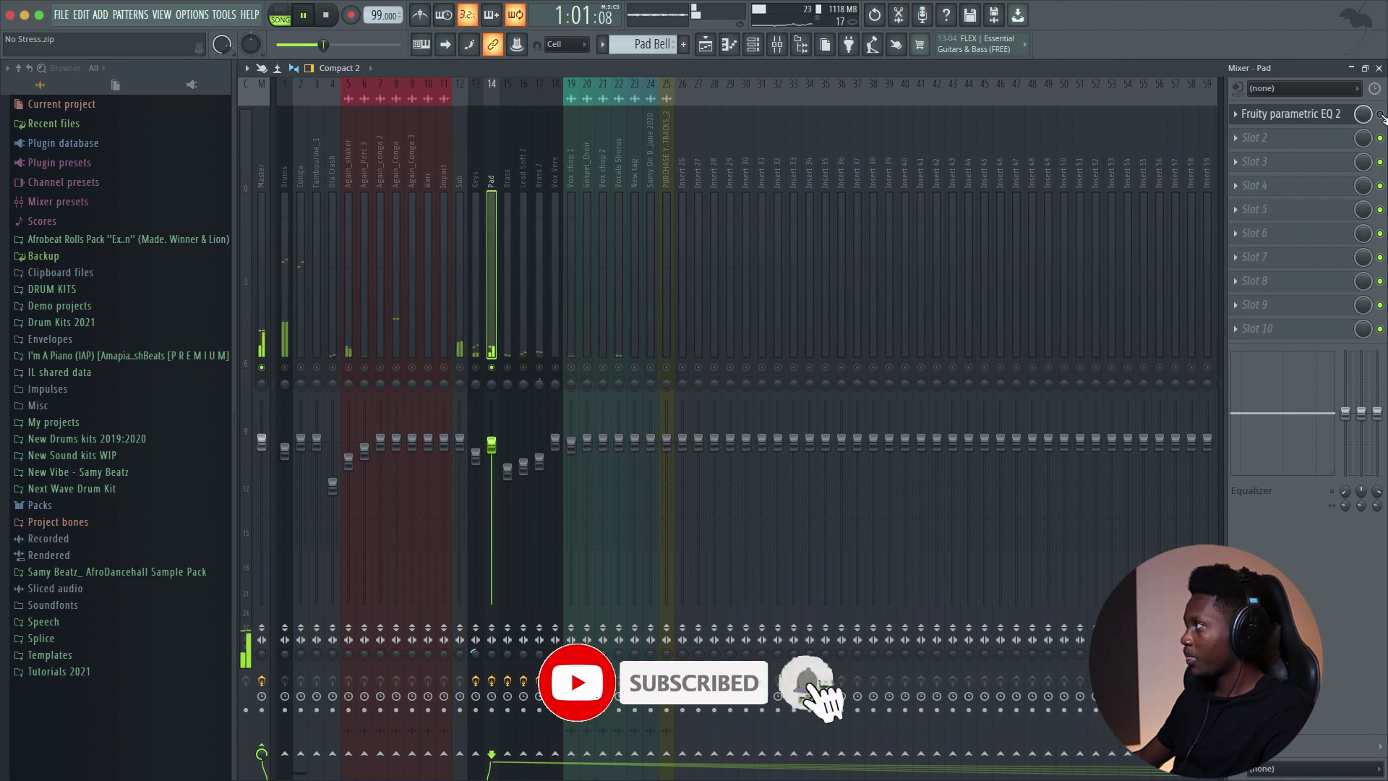
key("space")
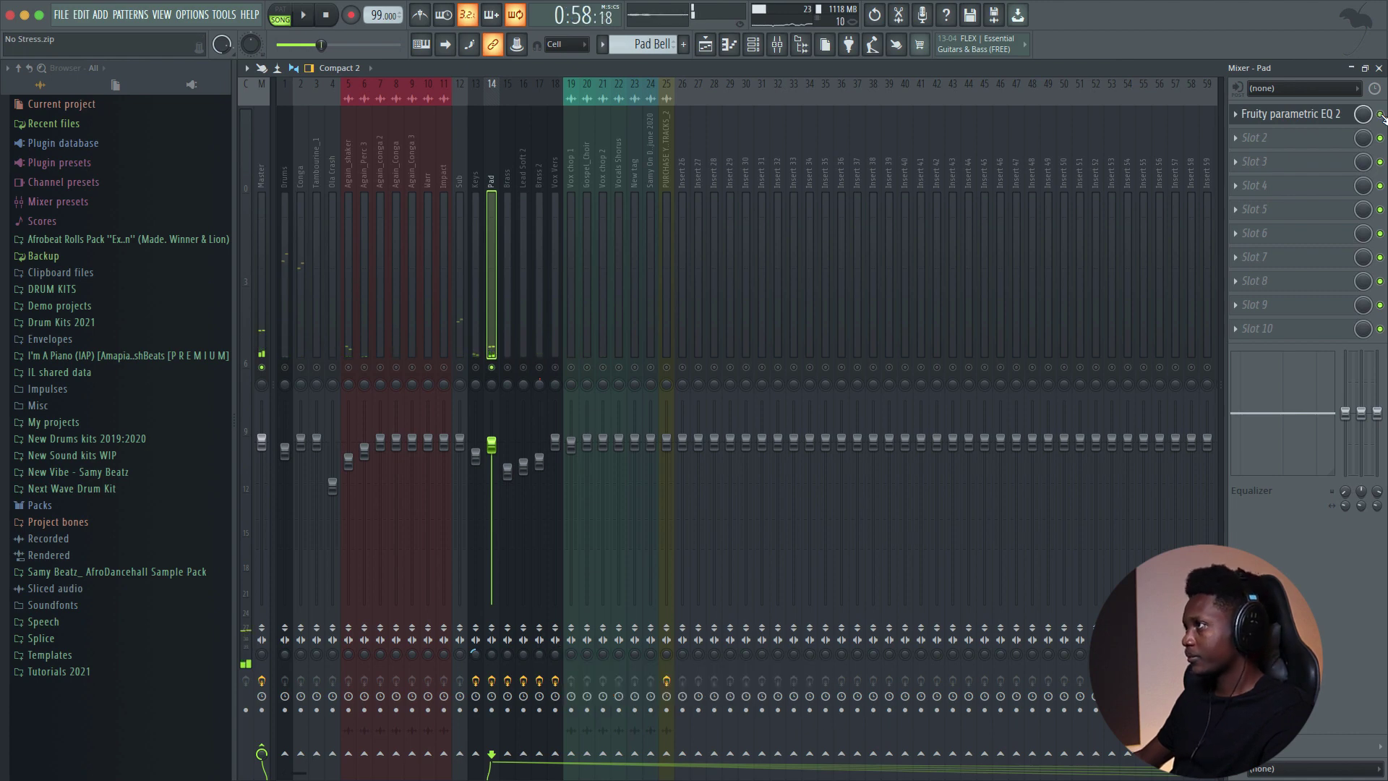
Step: Play the chorus with the Brass track unmuted alongside Keys and Pad, and select the Brass mixer track
key("space")
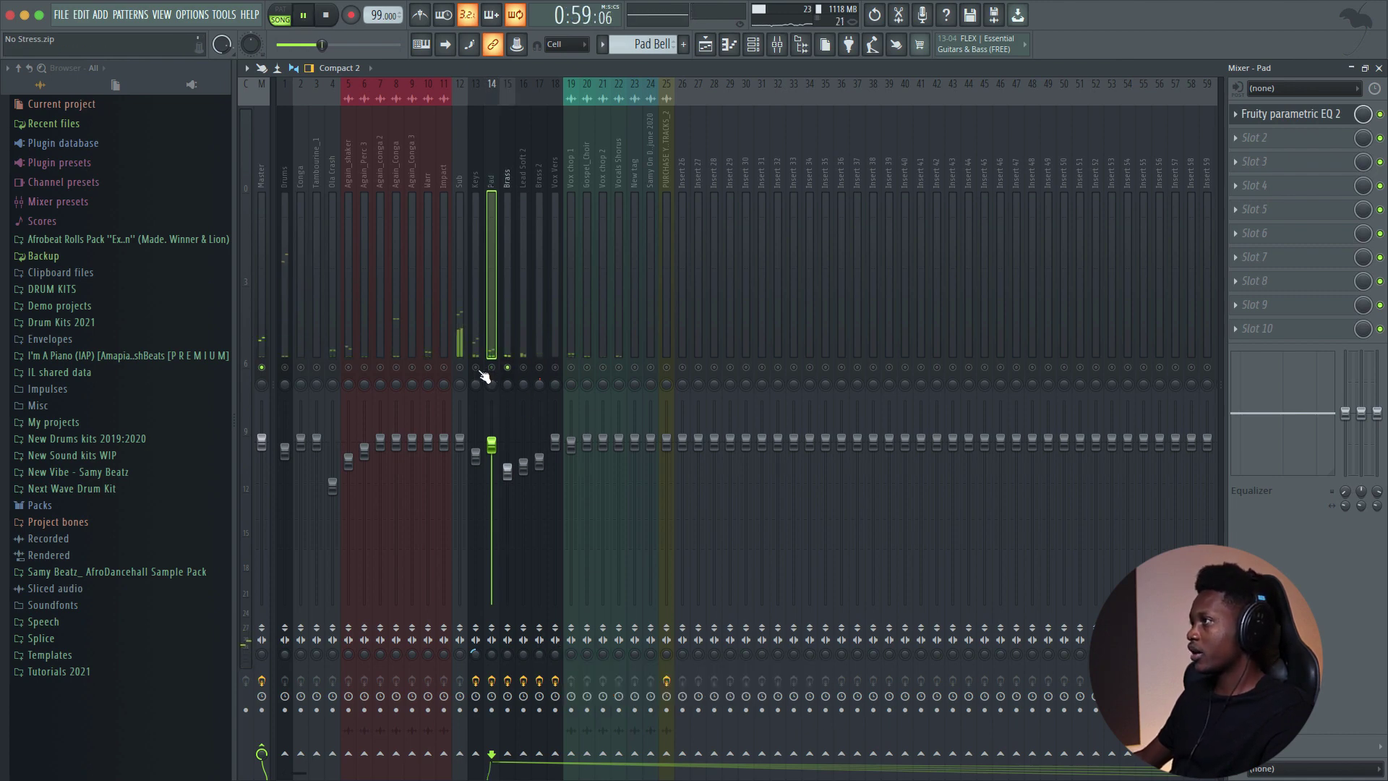
left_click(505, 327)
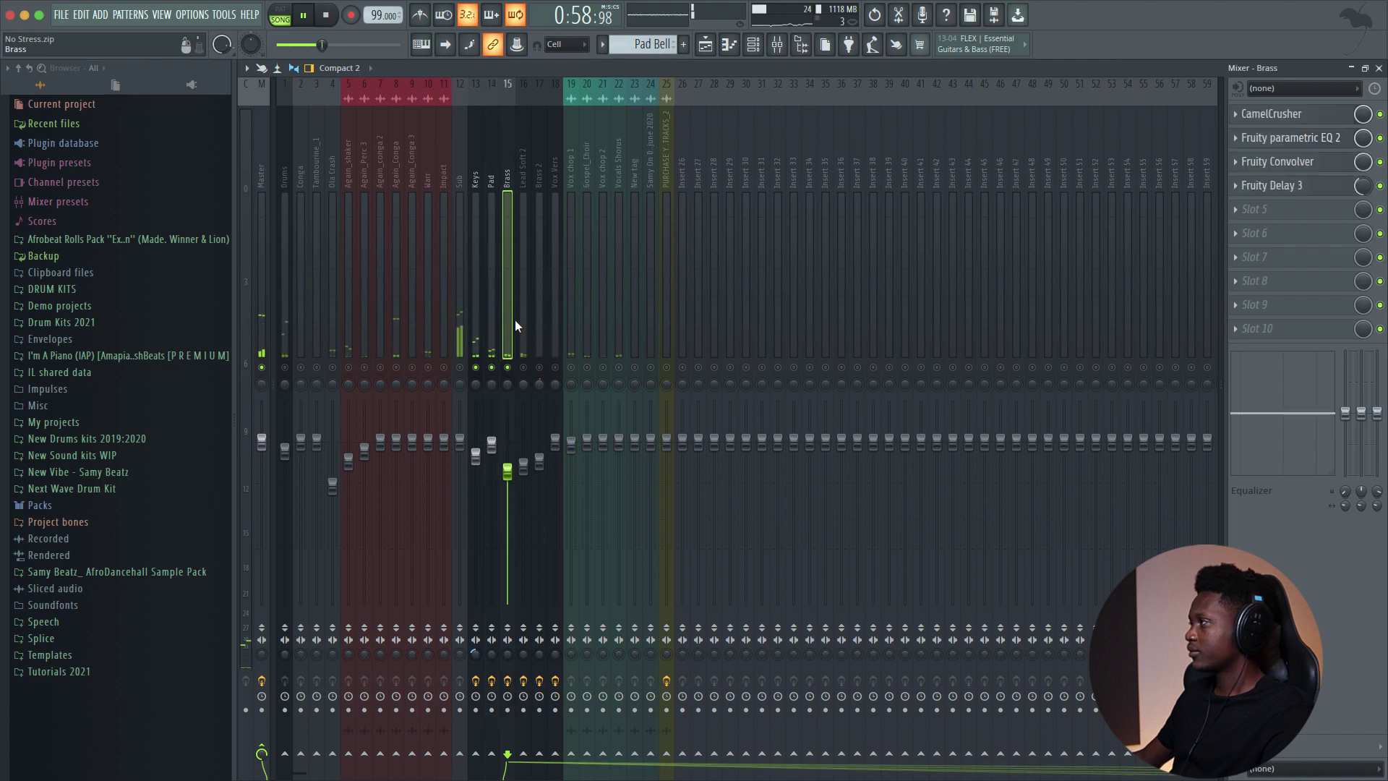
key("space")
Step: Open CamelCrusher and Fruity parametric EQ 2 on the Brass track and arrange their windows side by side
left_click(1306, 118)
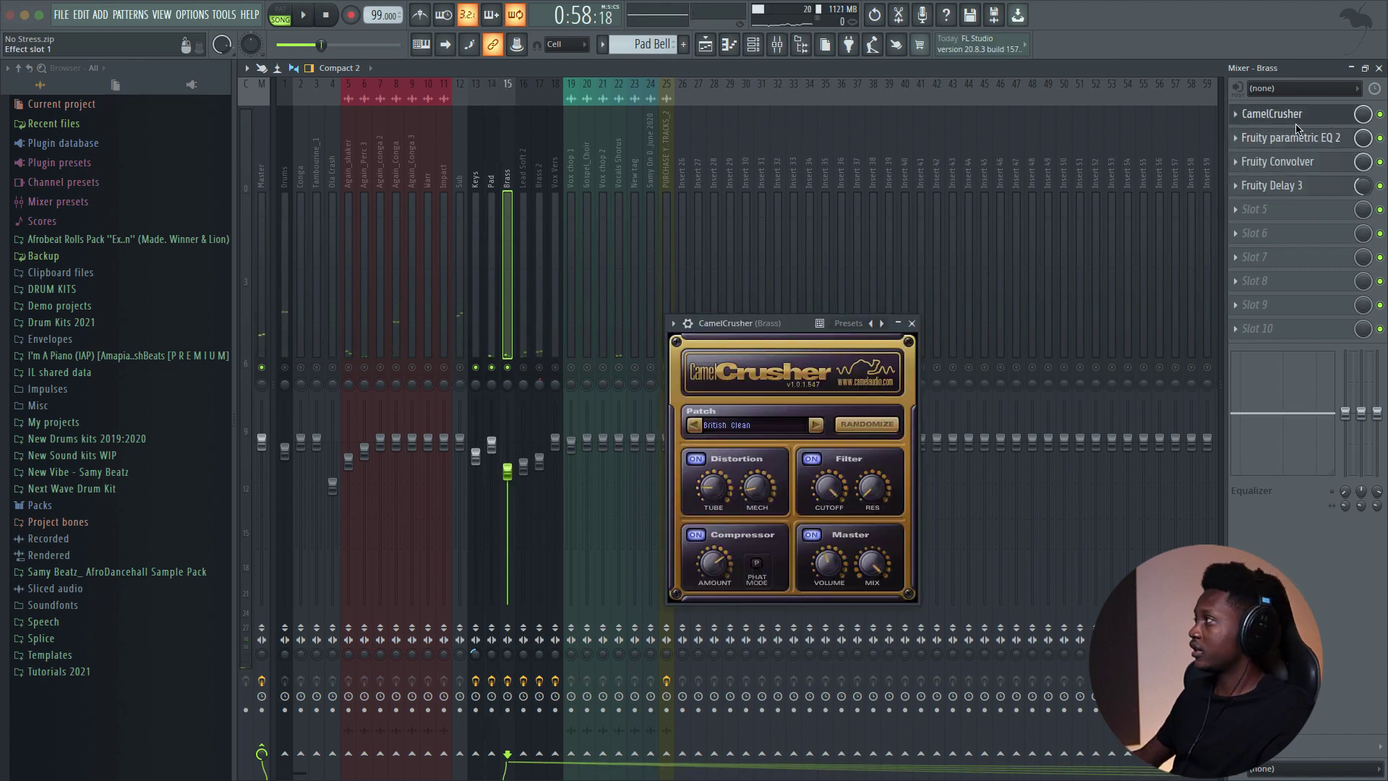
left_click(1292, 144)
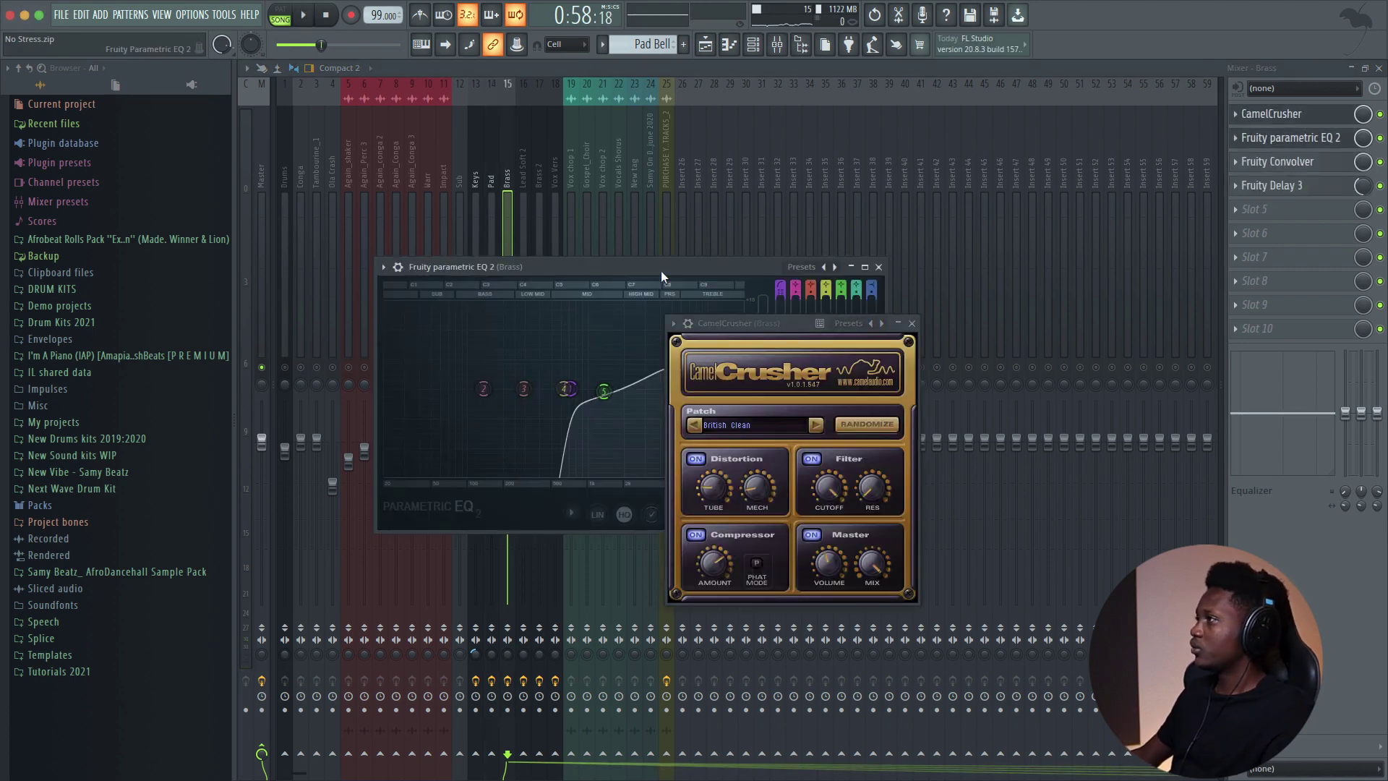
left_click_drag(709, 277, 549, 274)
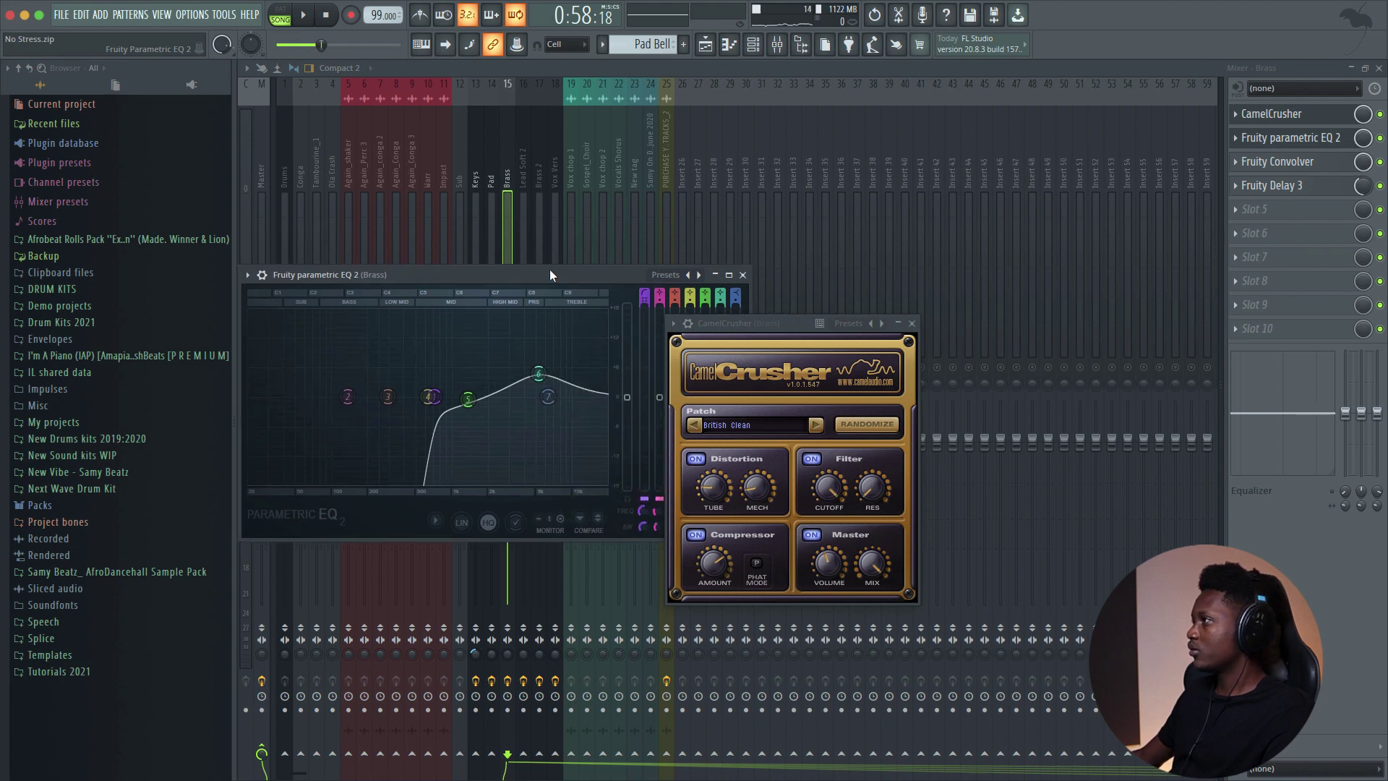
left_click_drag(718, 328, 823, 364)
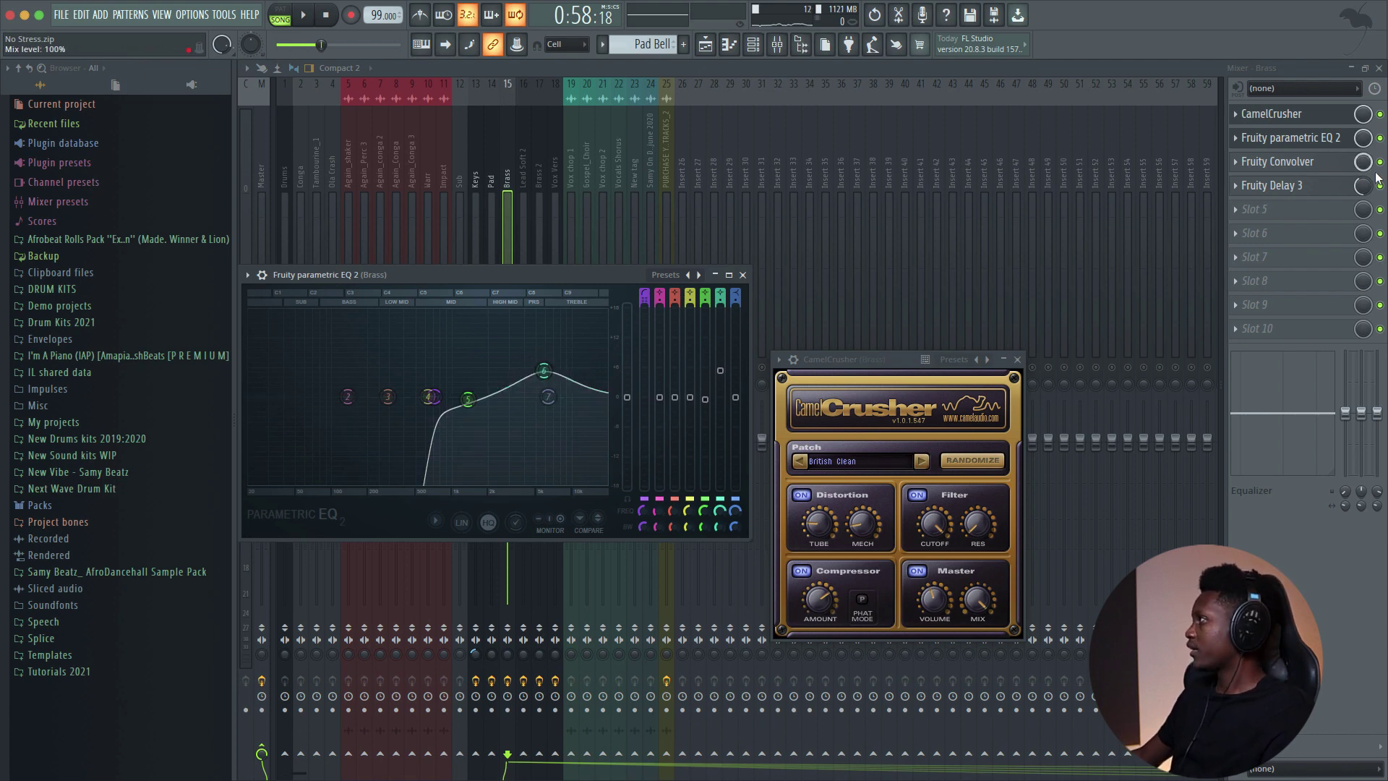
Step: Open the Brass track's Fruity Convolver and briefly play the chorus to hear its reverb
left_click(1323, 165)
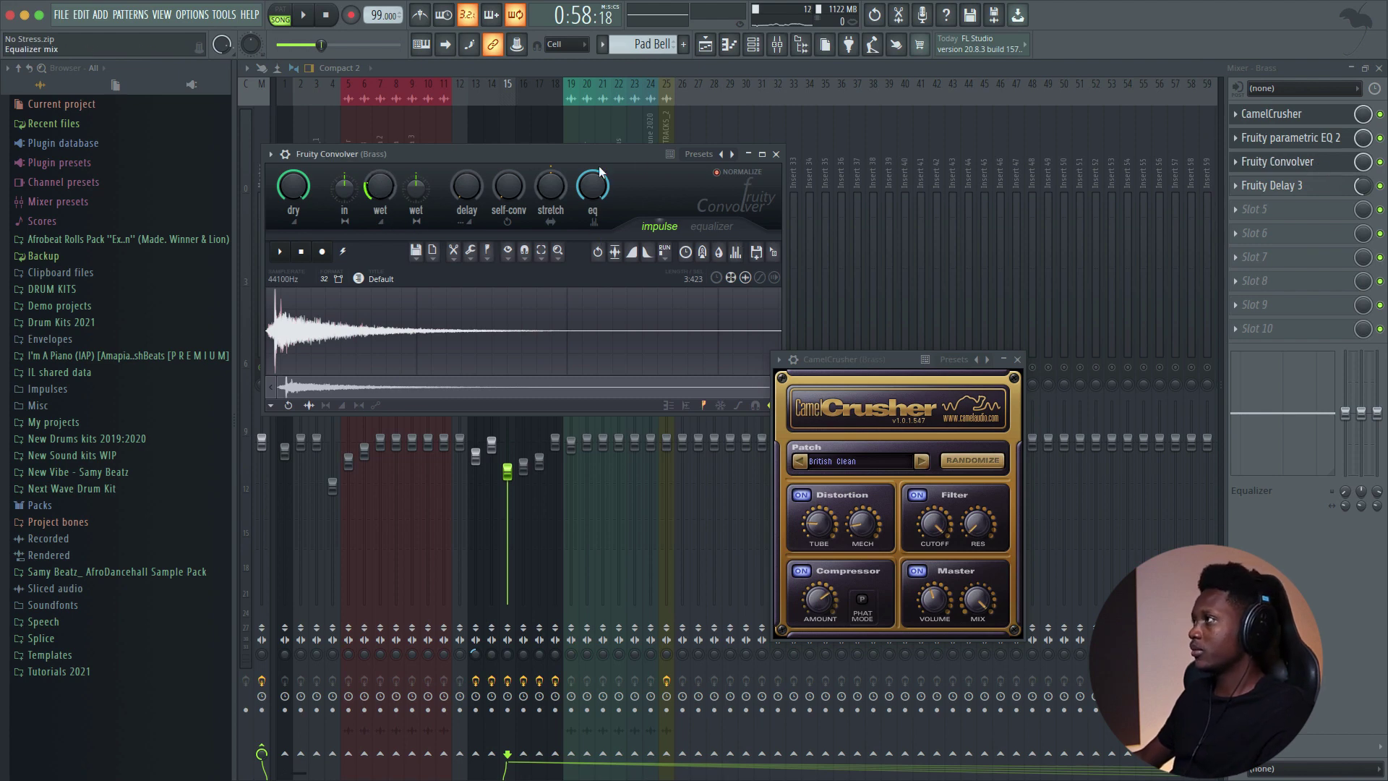
key("space")
key("space")
Step: Open Fruity Delay 3 on the Brass track and move its window clear of CamelCrusher to examine its settings
left_click(1298, 192)
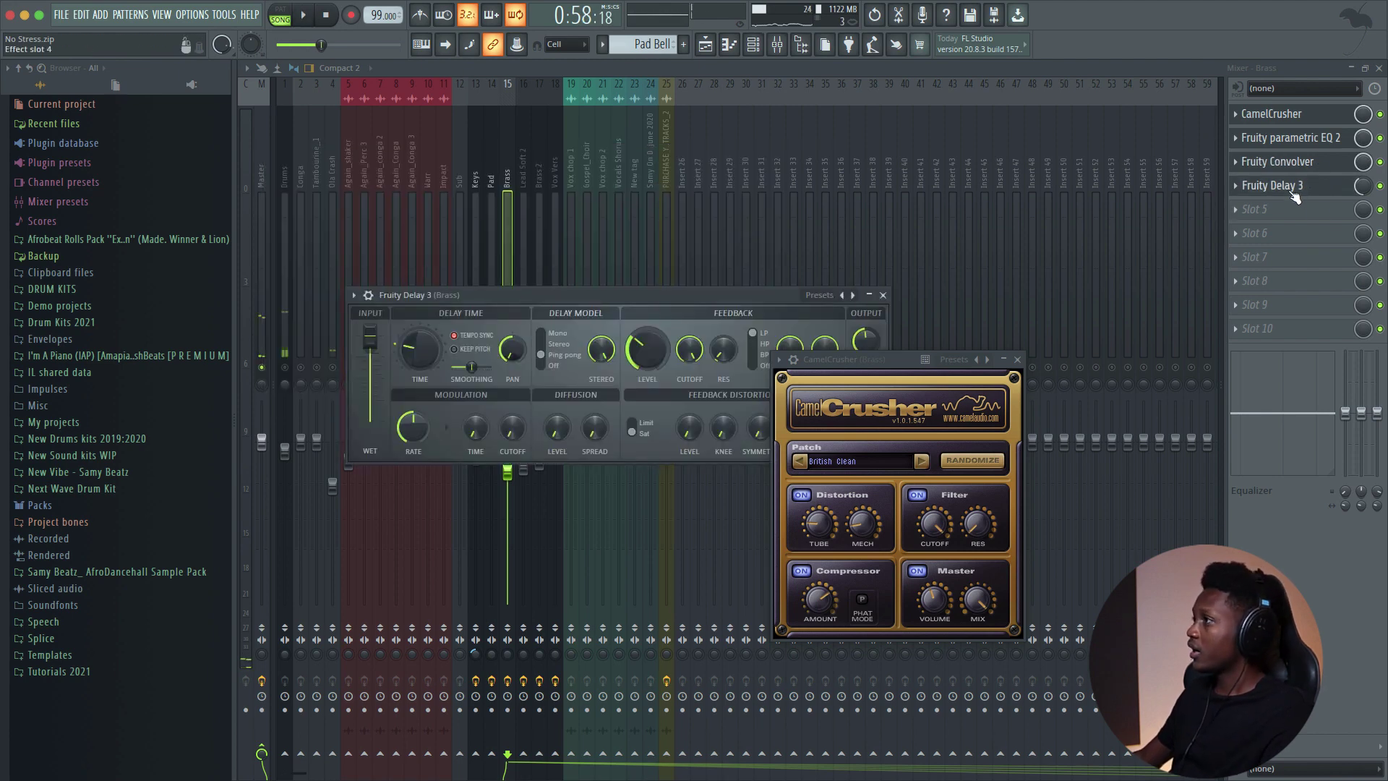
left_click(1296, 193)
left_click(1295, 194)
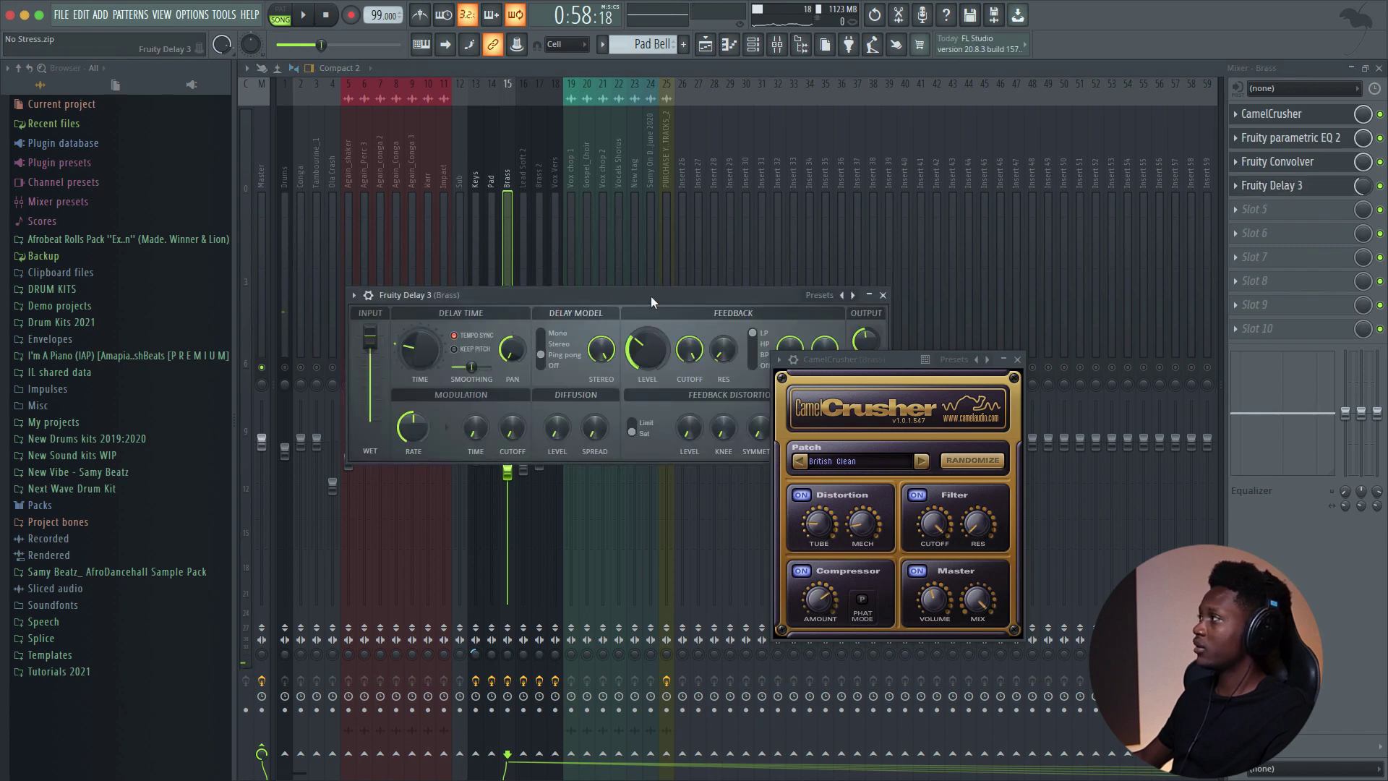
left_click_drag(651, 296, 585, 173)
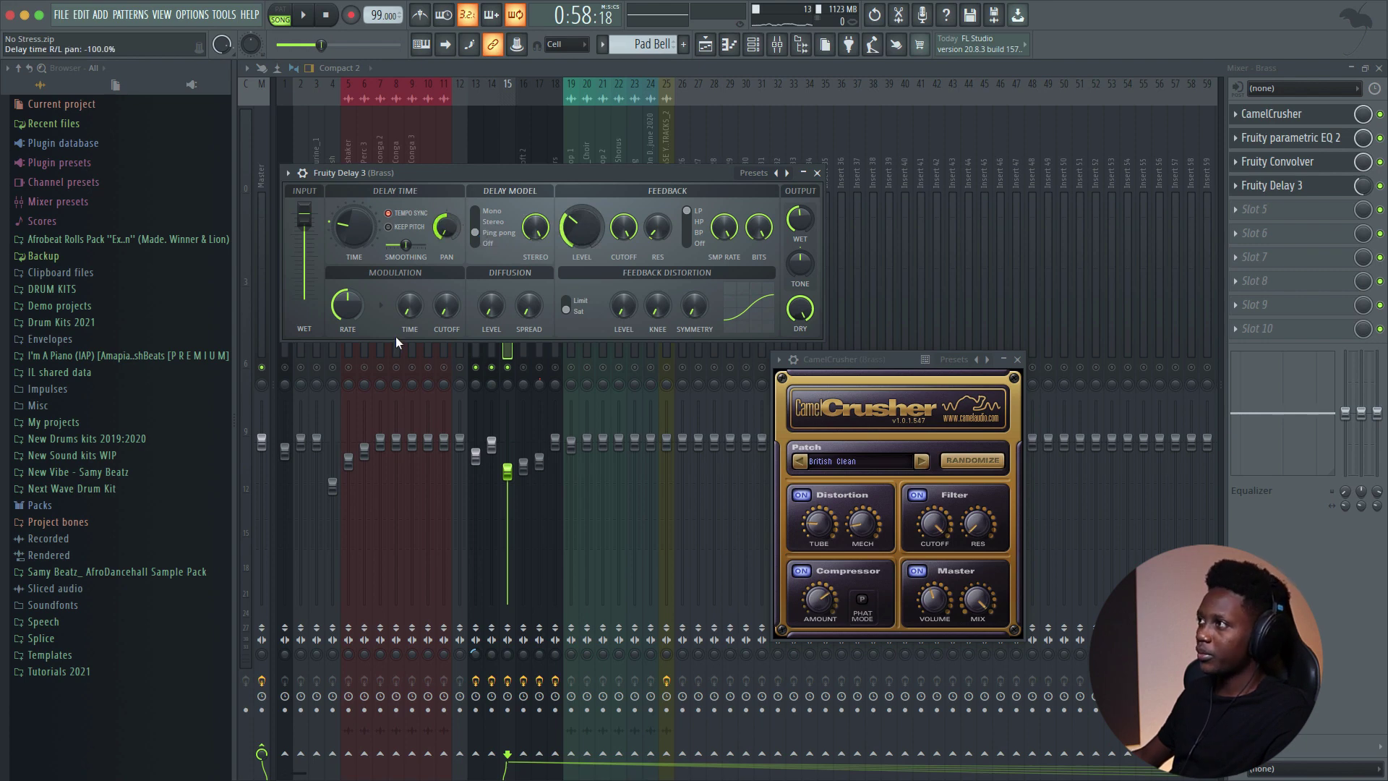
Step: View the note-length values available for the delay time in the Brass track's Fruity Delay 3, leaving the setting as it is
right_click(349, 226)
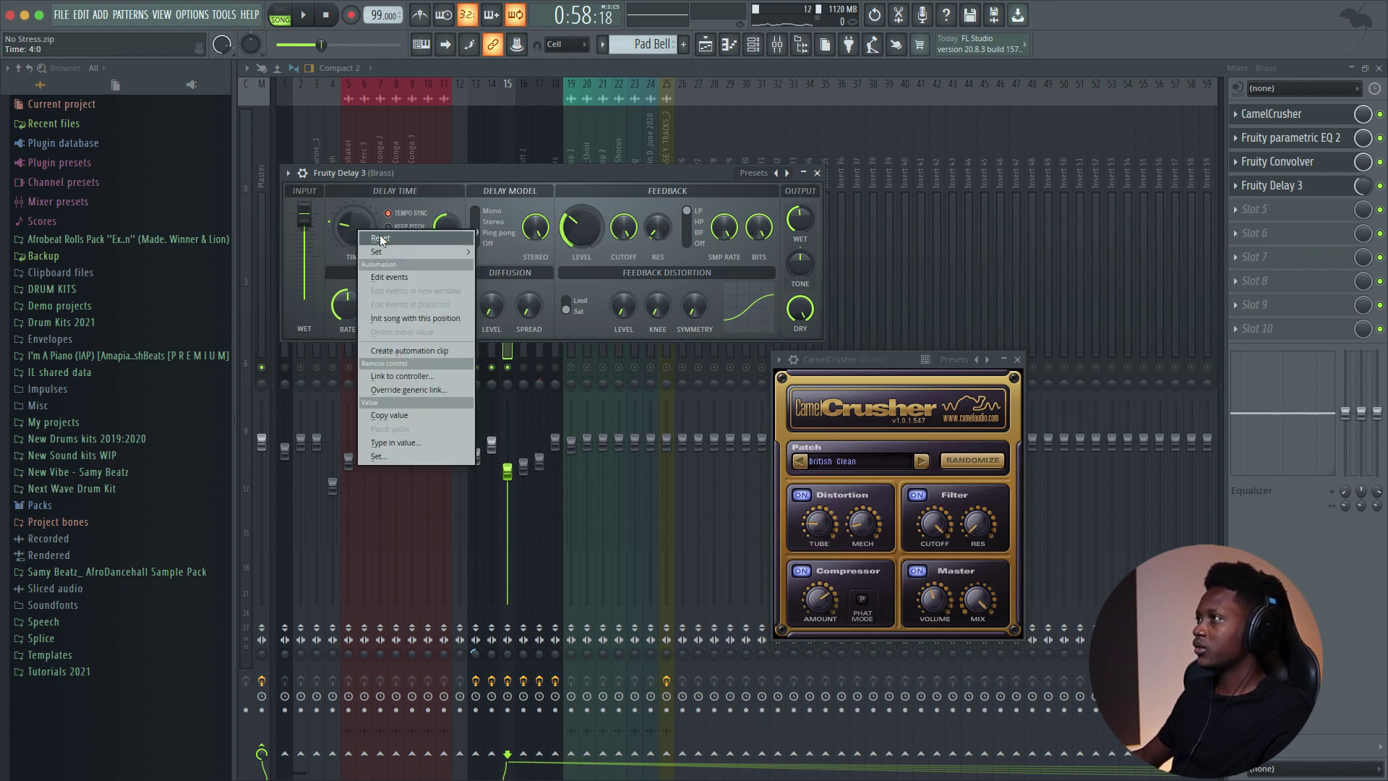
mouse_move(455, 249)
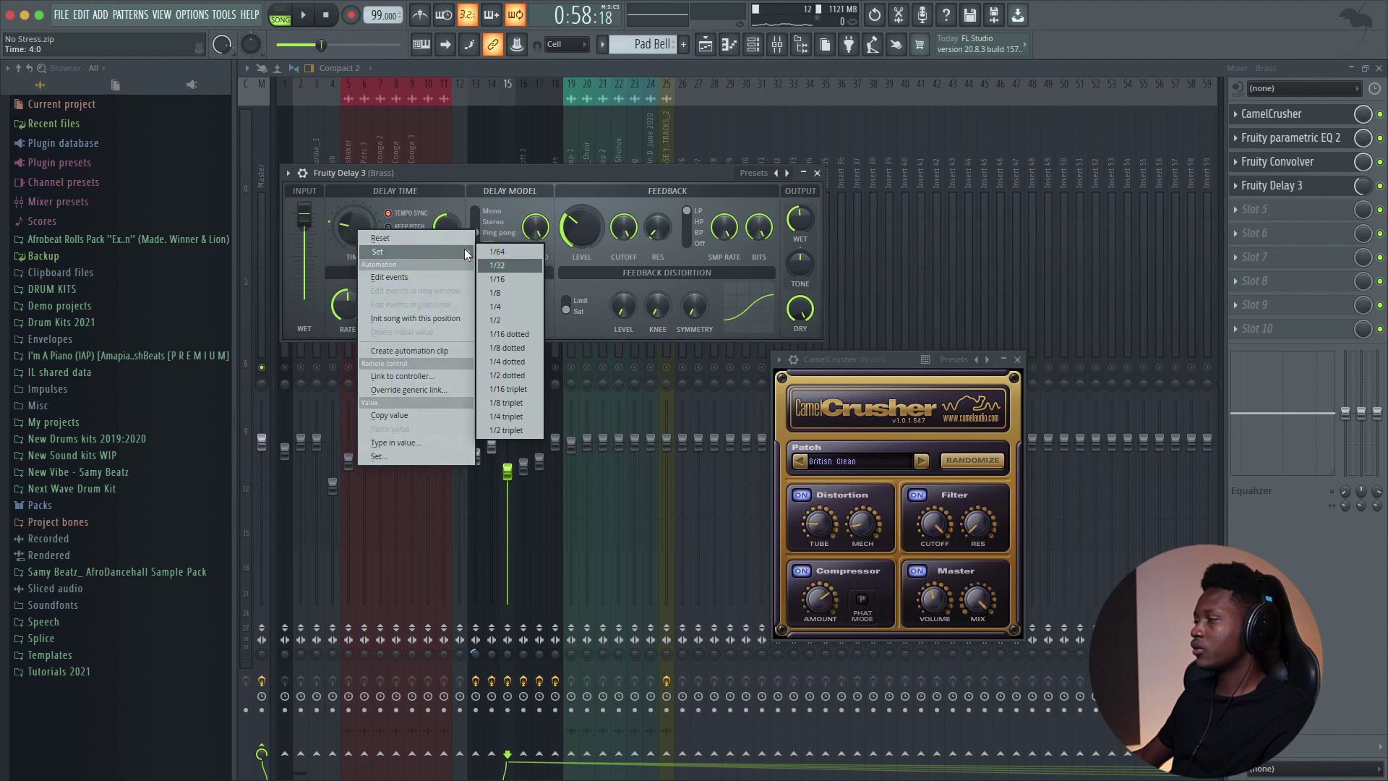
left_click(426, 194)
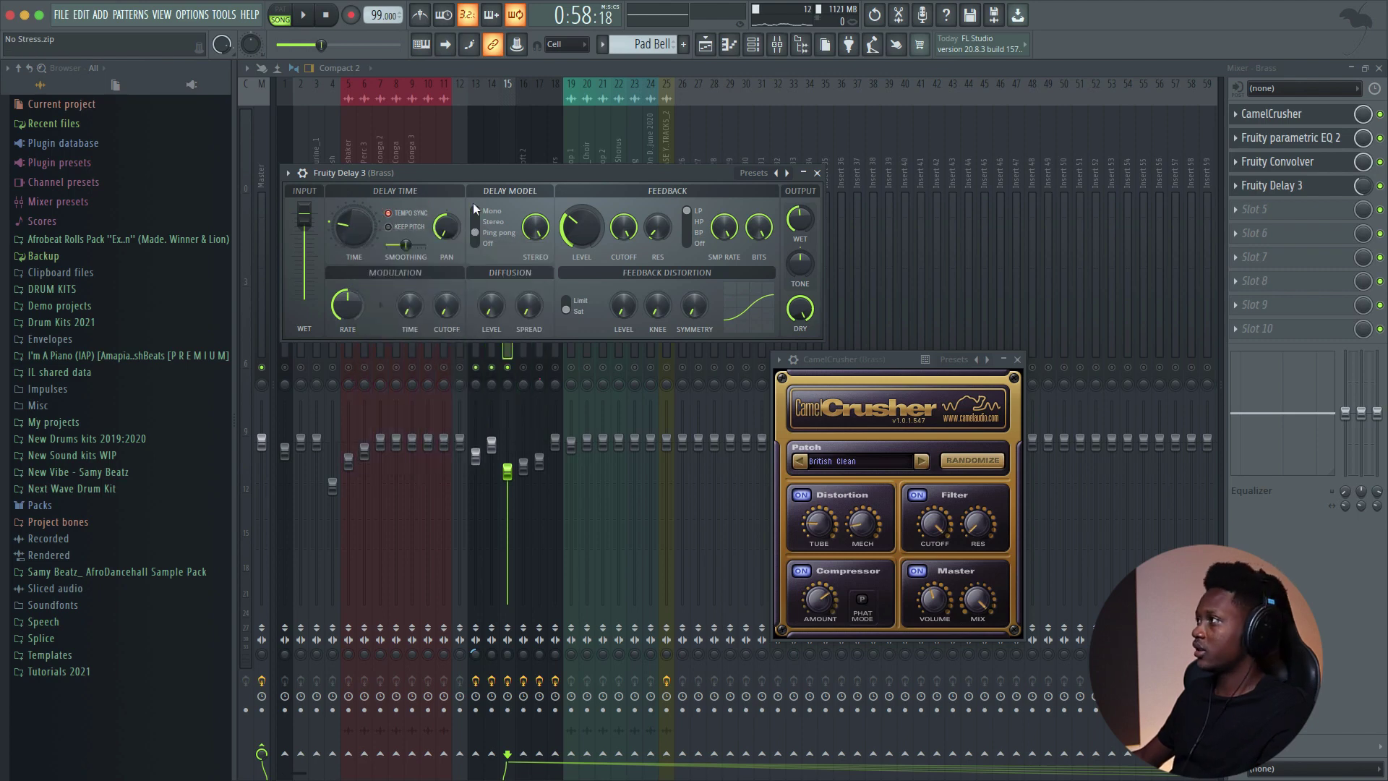
Step: Play the chorus, close Fruity Delay 3 and CamelCrusher, and bring in the Lead Soft 2 mixer track before stopping playback
key("space")
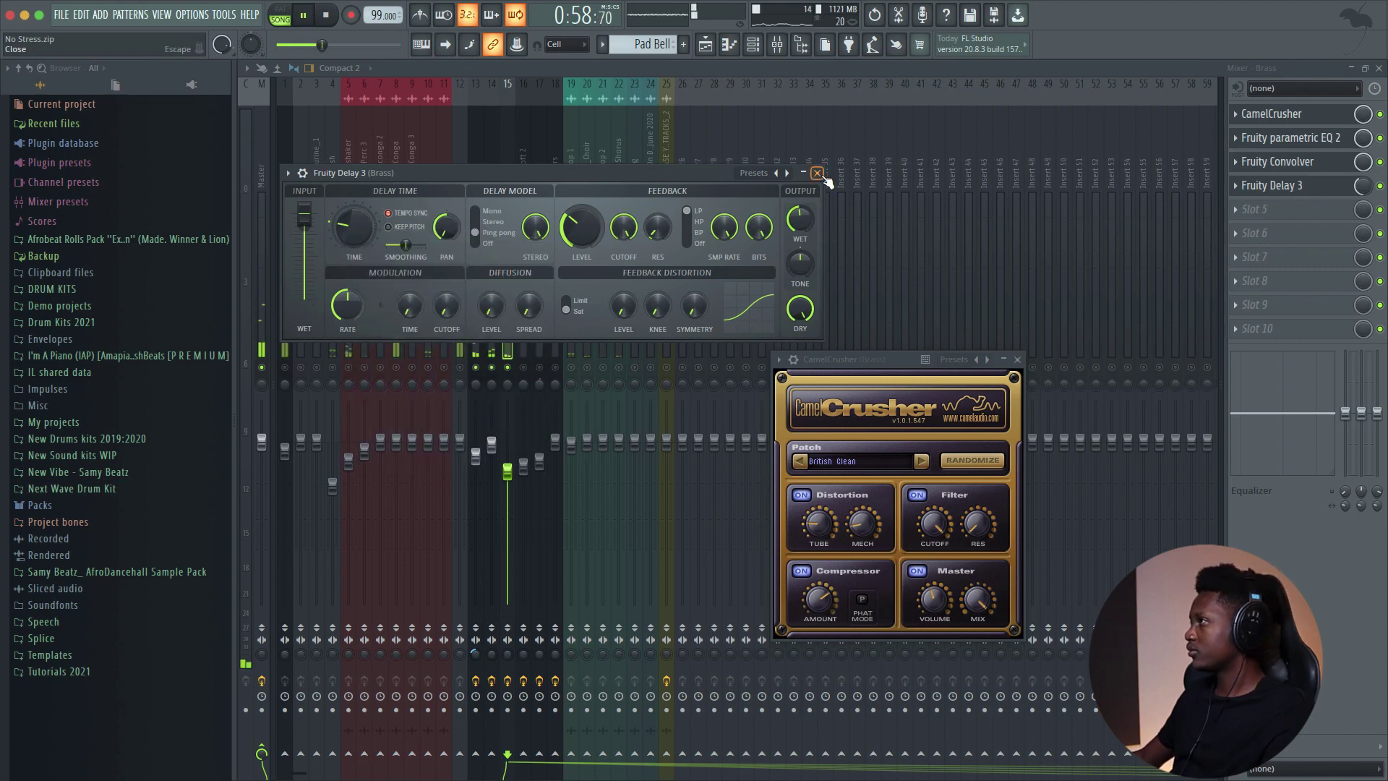
left_click(817, 173)
left_click(1016, 361)
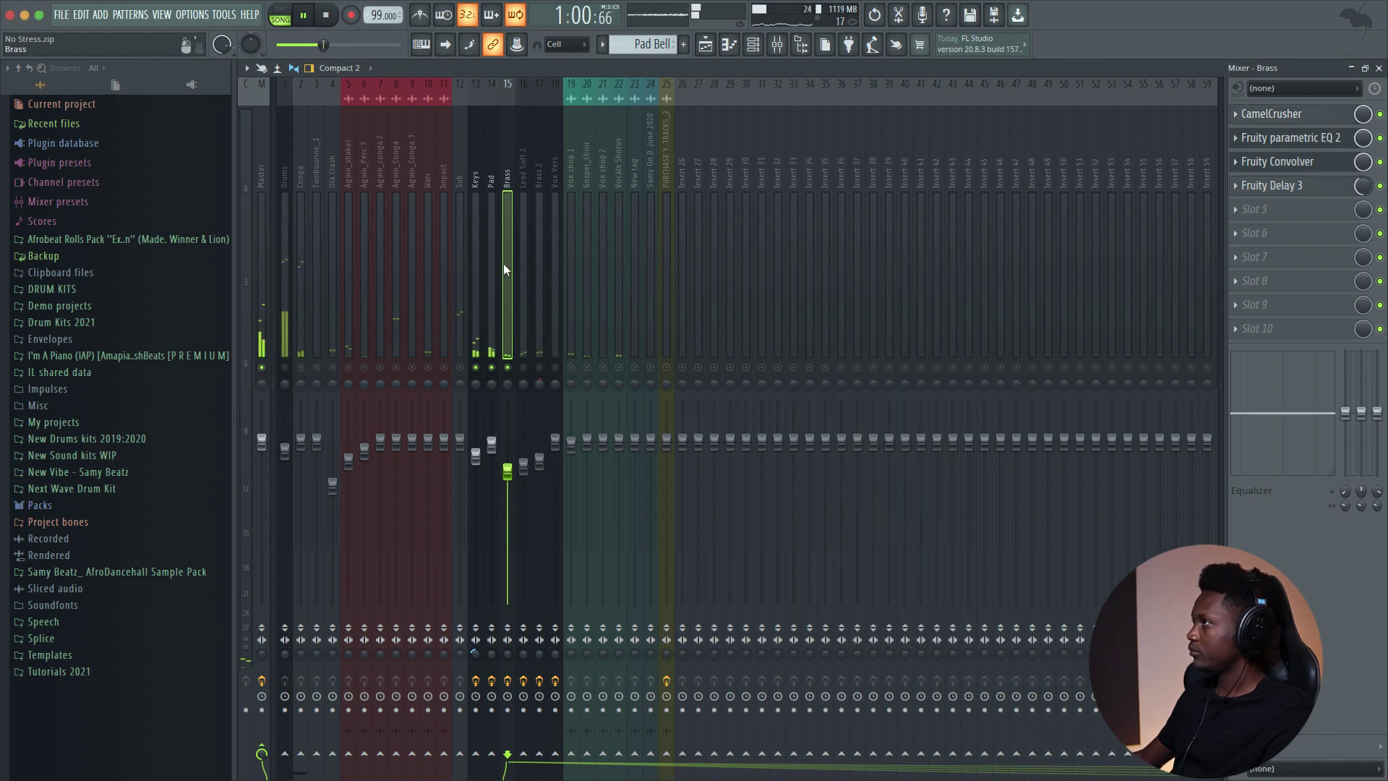
left_click(528, 199)
key("space")
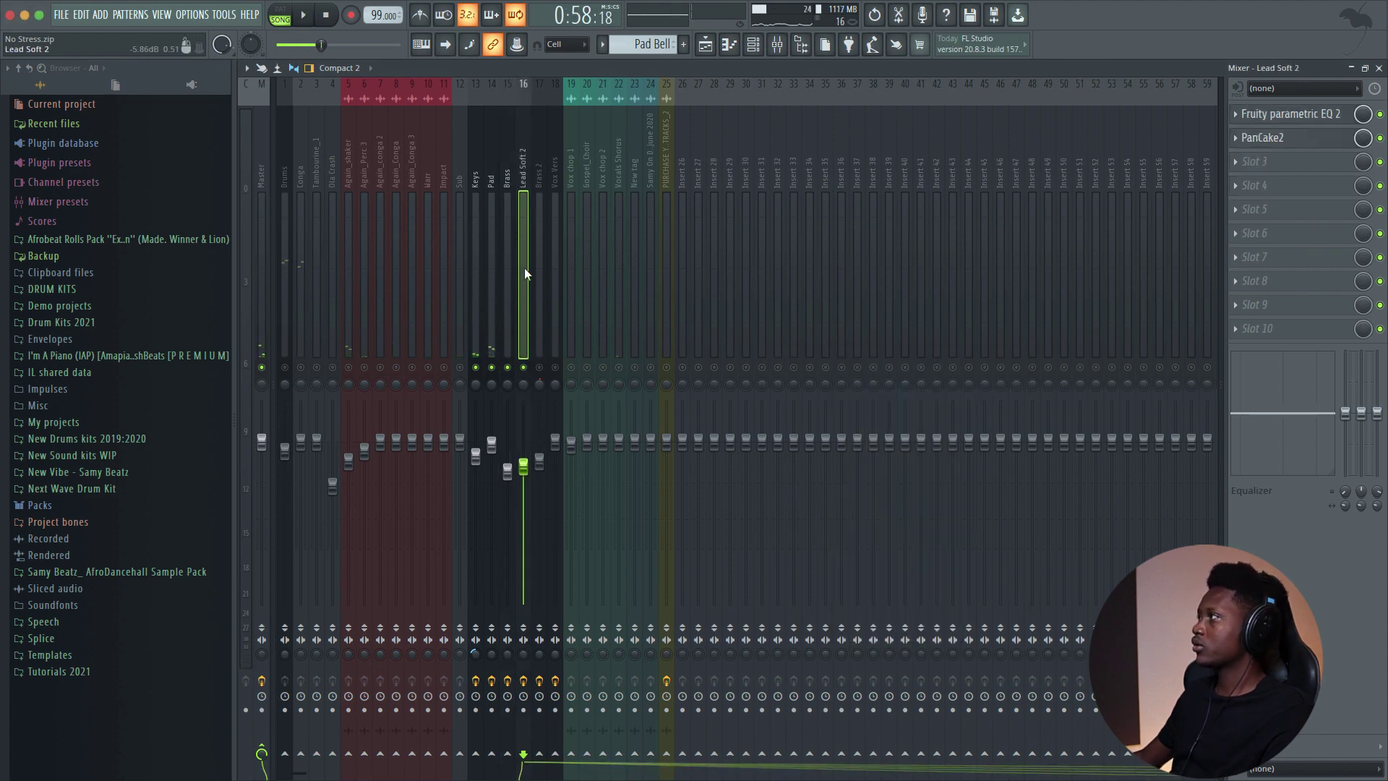
Step: Review Lead Soft 2's Fruity parametric EQ 2 curve and its PanCake2 panning wave, playing the chorus to hear the panning
left_click(1298, 120)
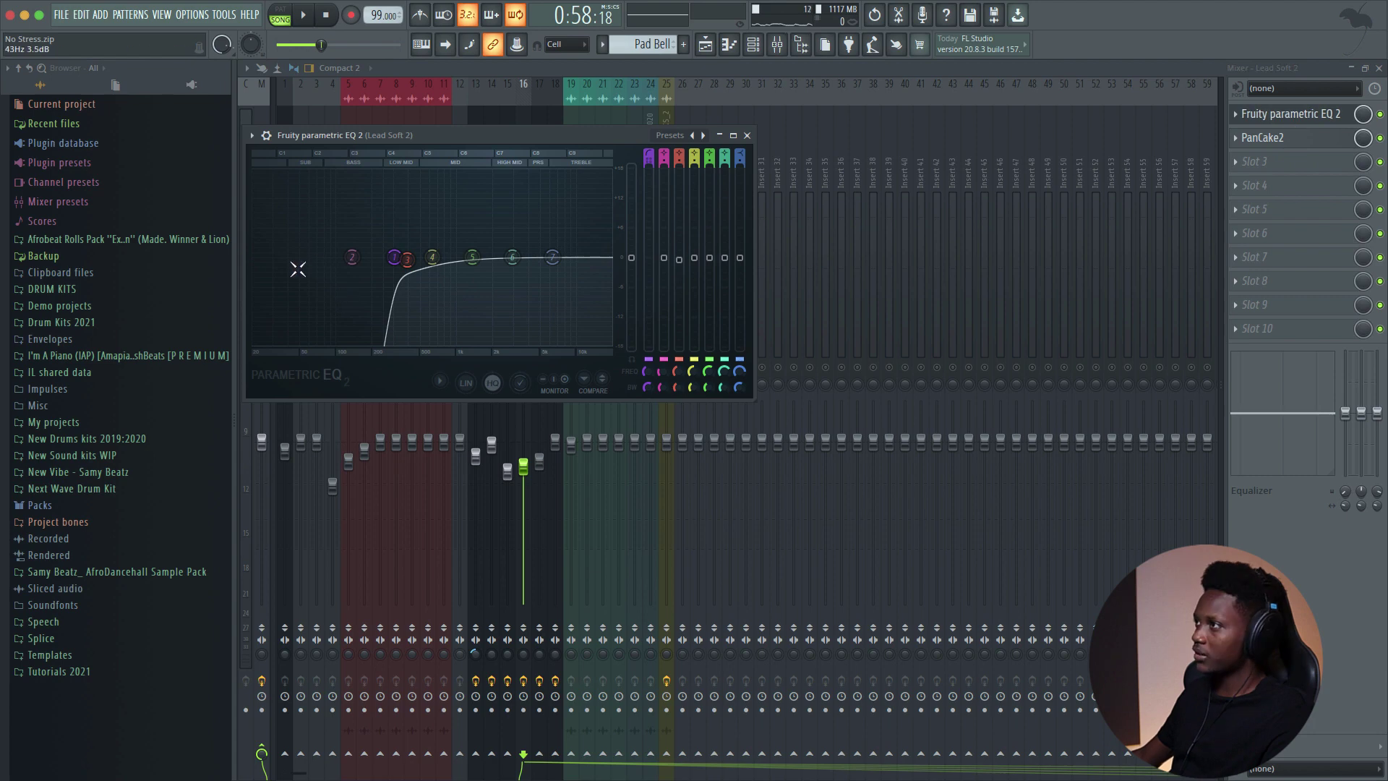
left_click(747, 136)
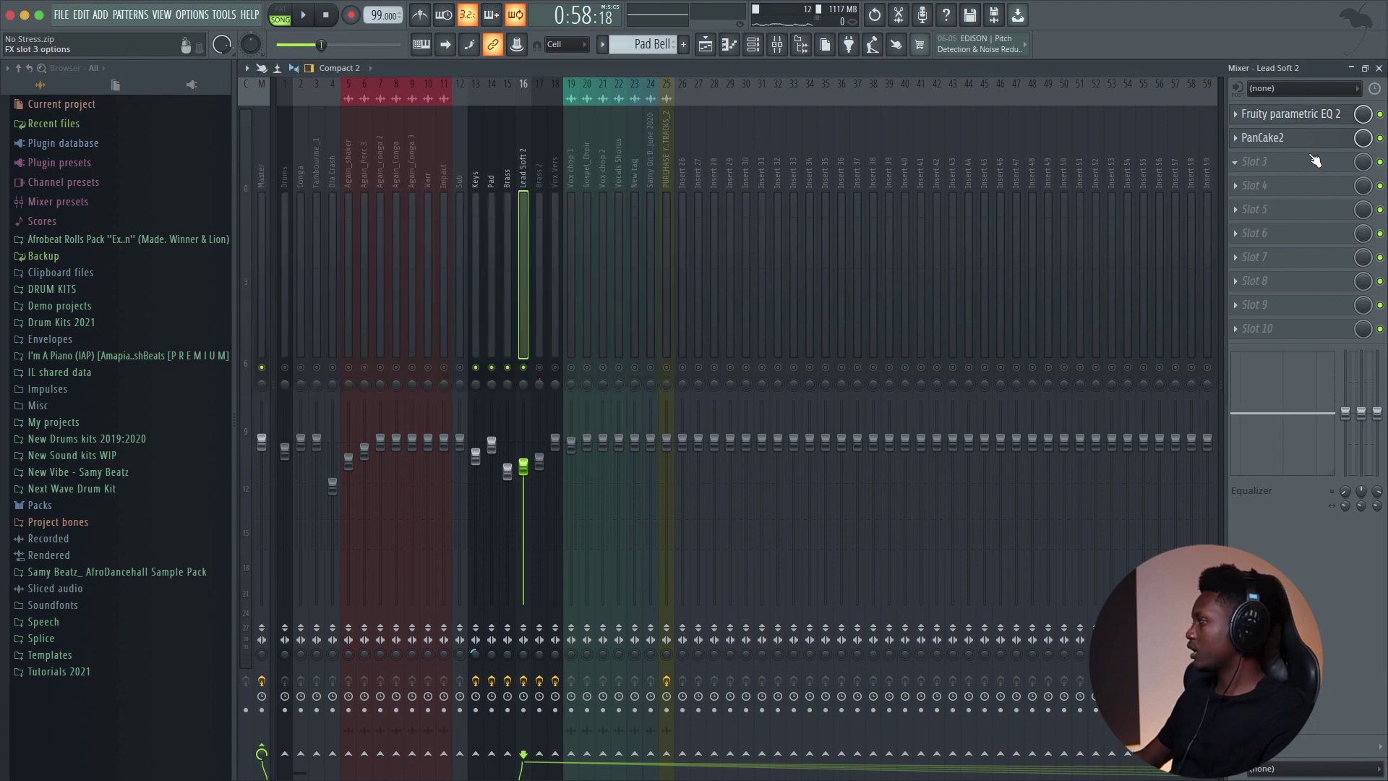
left_click(1277, 144)
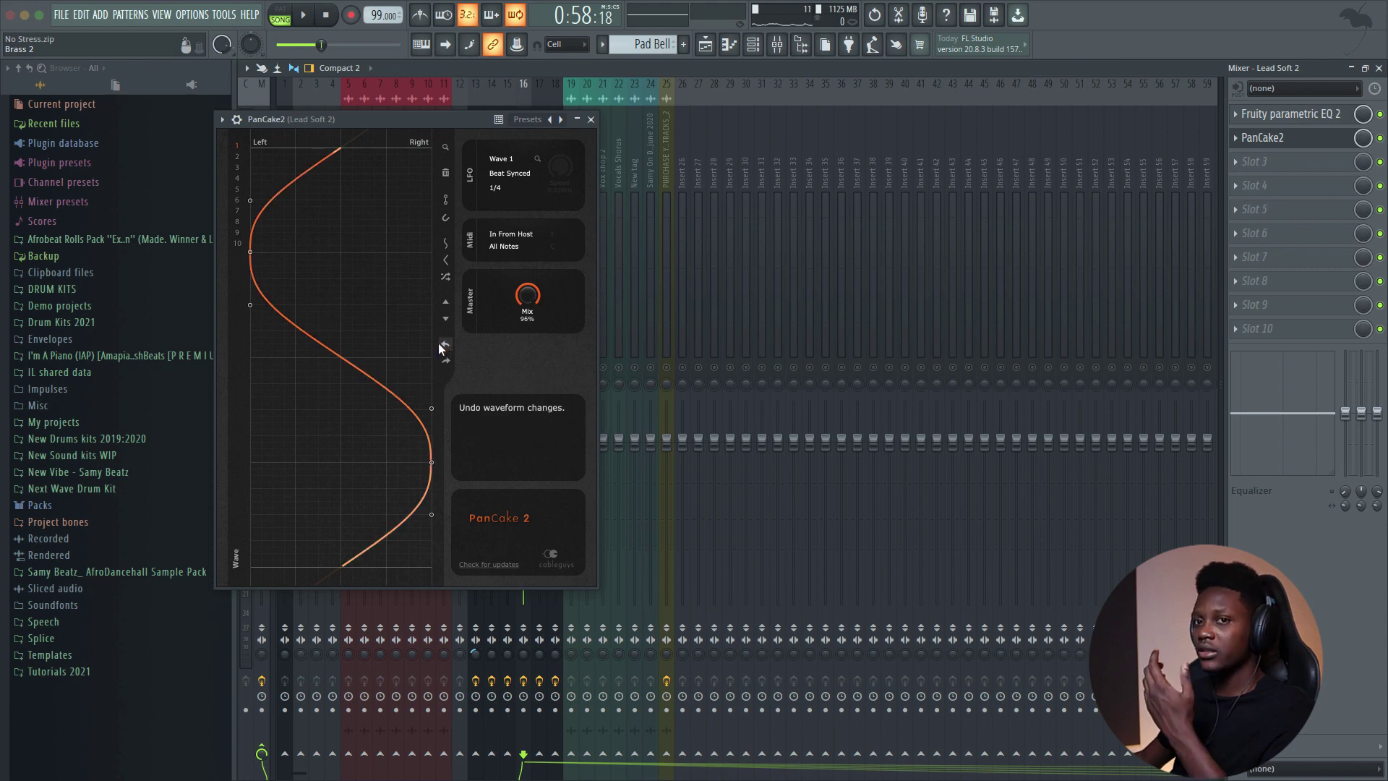
key("space")
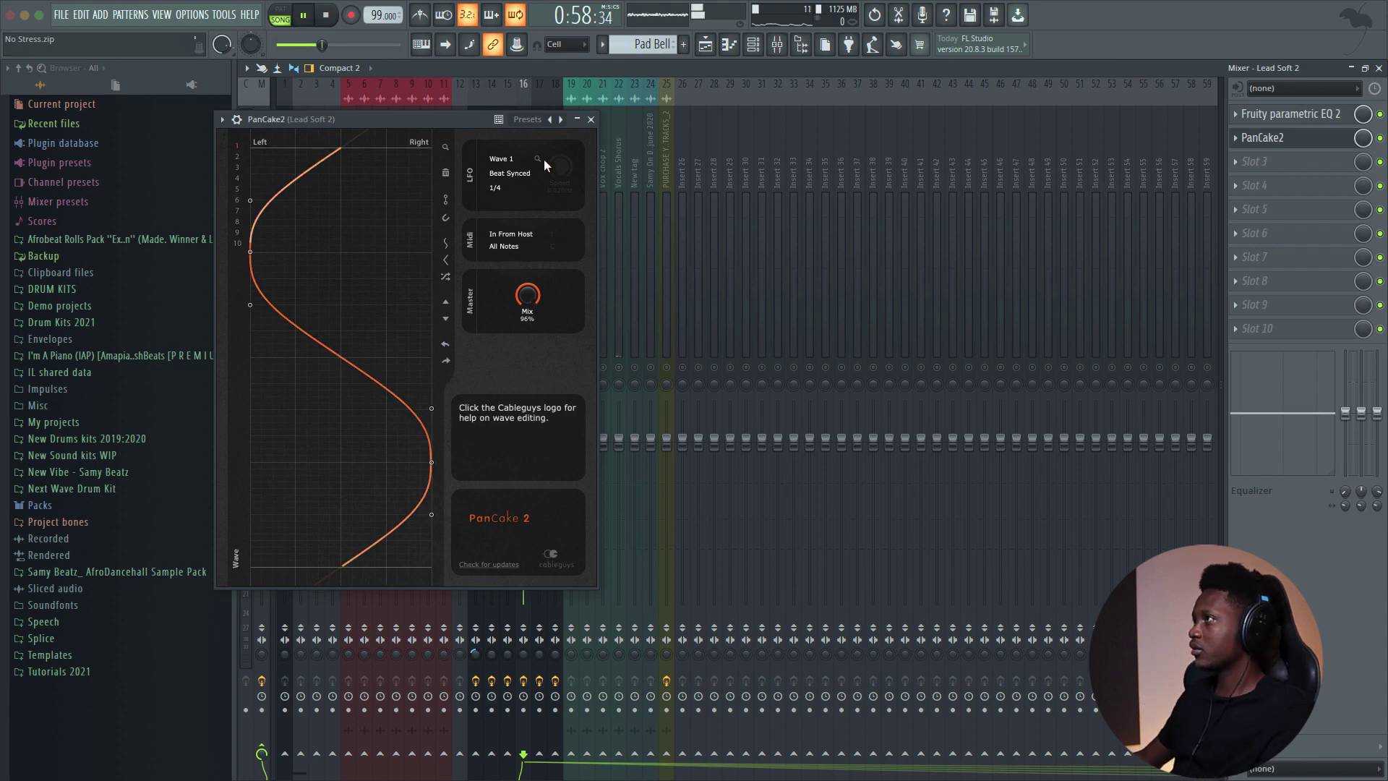
left_click(591, 122)
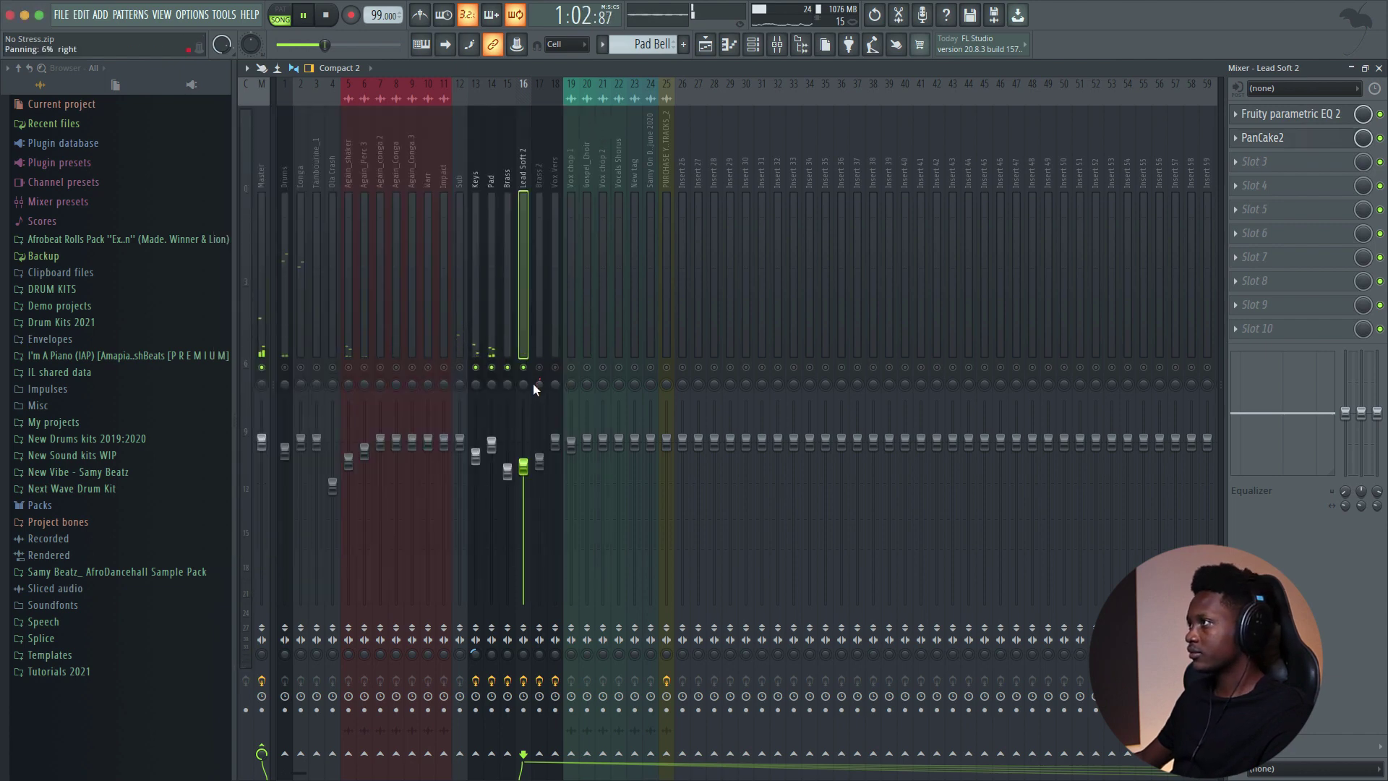
Step: Audition the chorus with the Brass 2, Vox Vers and Sub mixer tracks unmuted, then stop playback
left_click(555, 367)
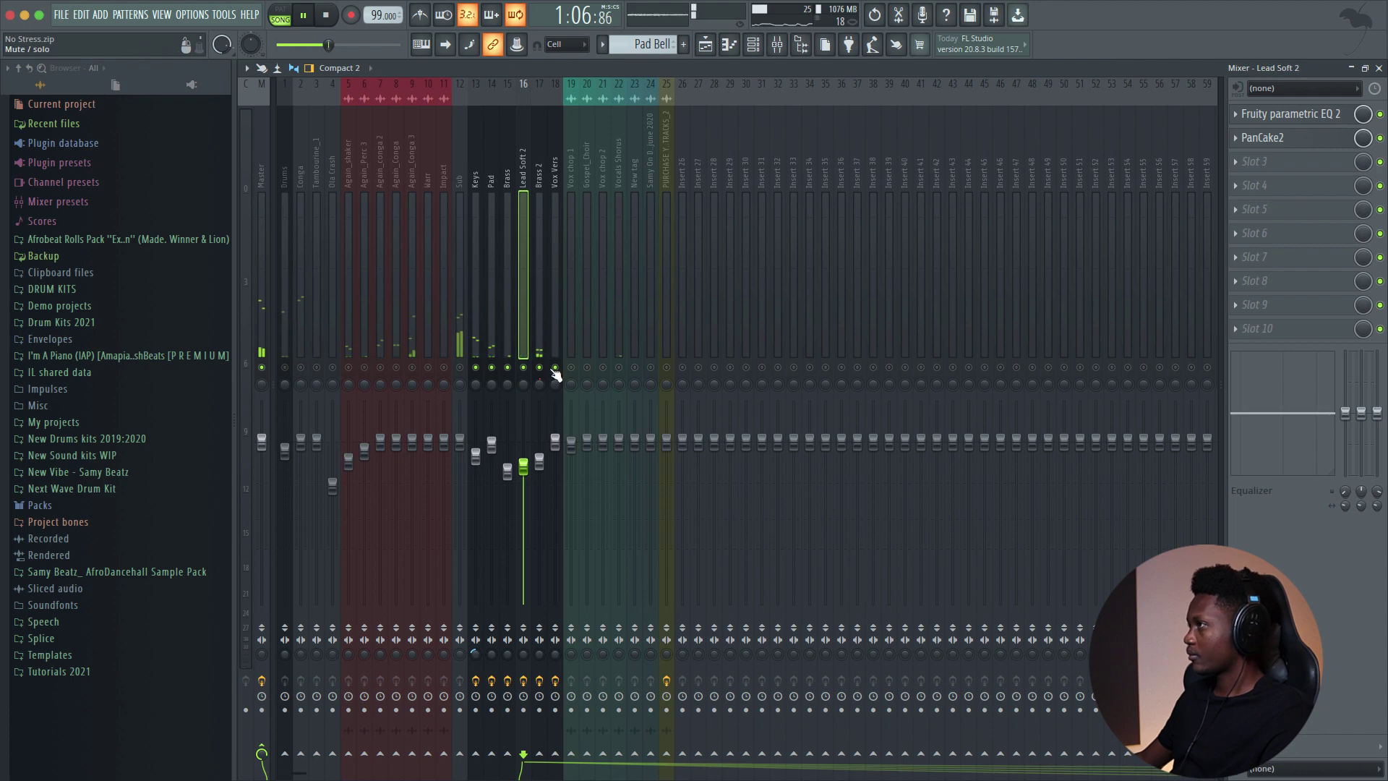
left_click(460, 367)
key("space")
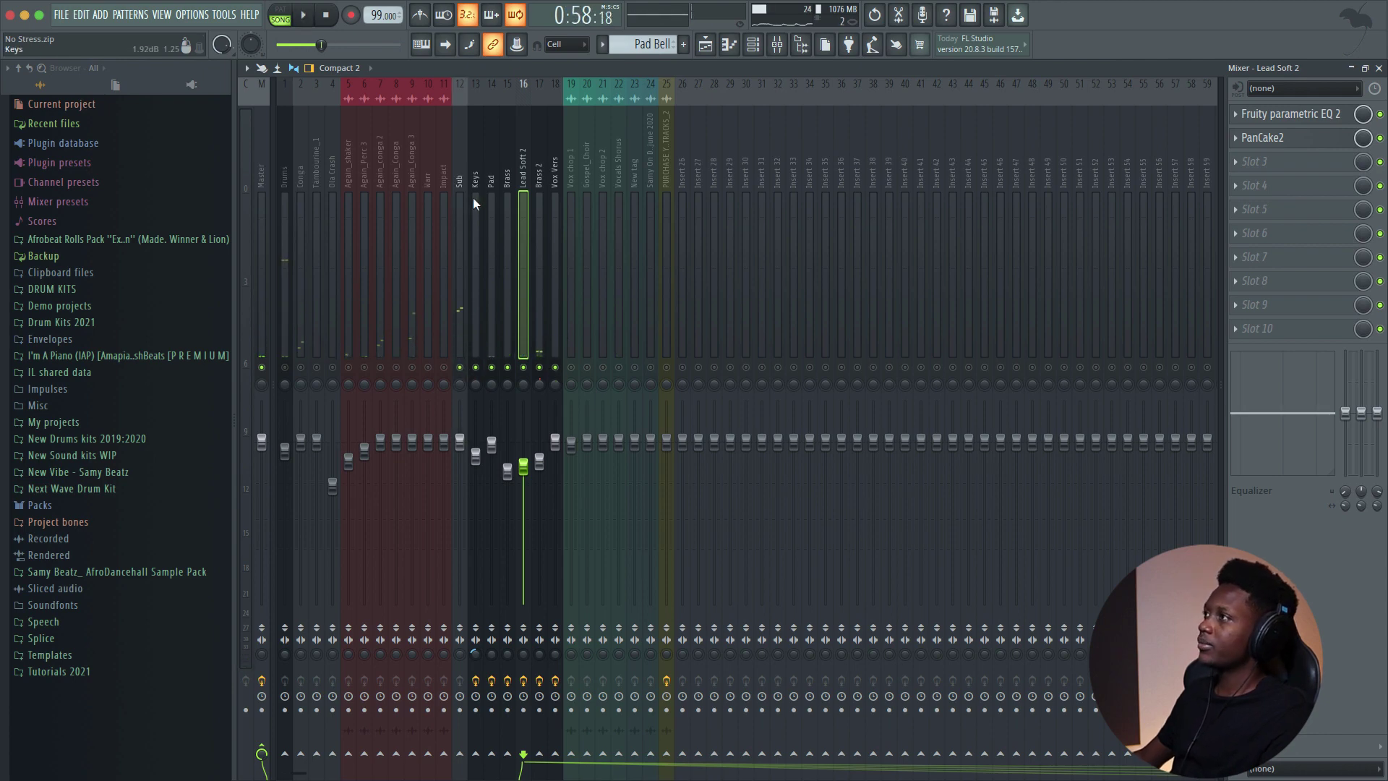
Step: Select the Sub mixer track and preview the Sub sample in New Sound kits WIP, 2021_ Drum Kits, Fiya, Bonus
left_click(463, 200)
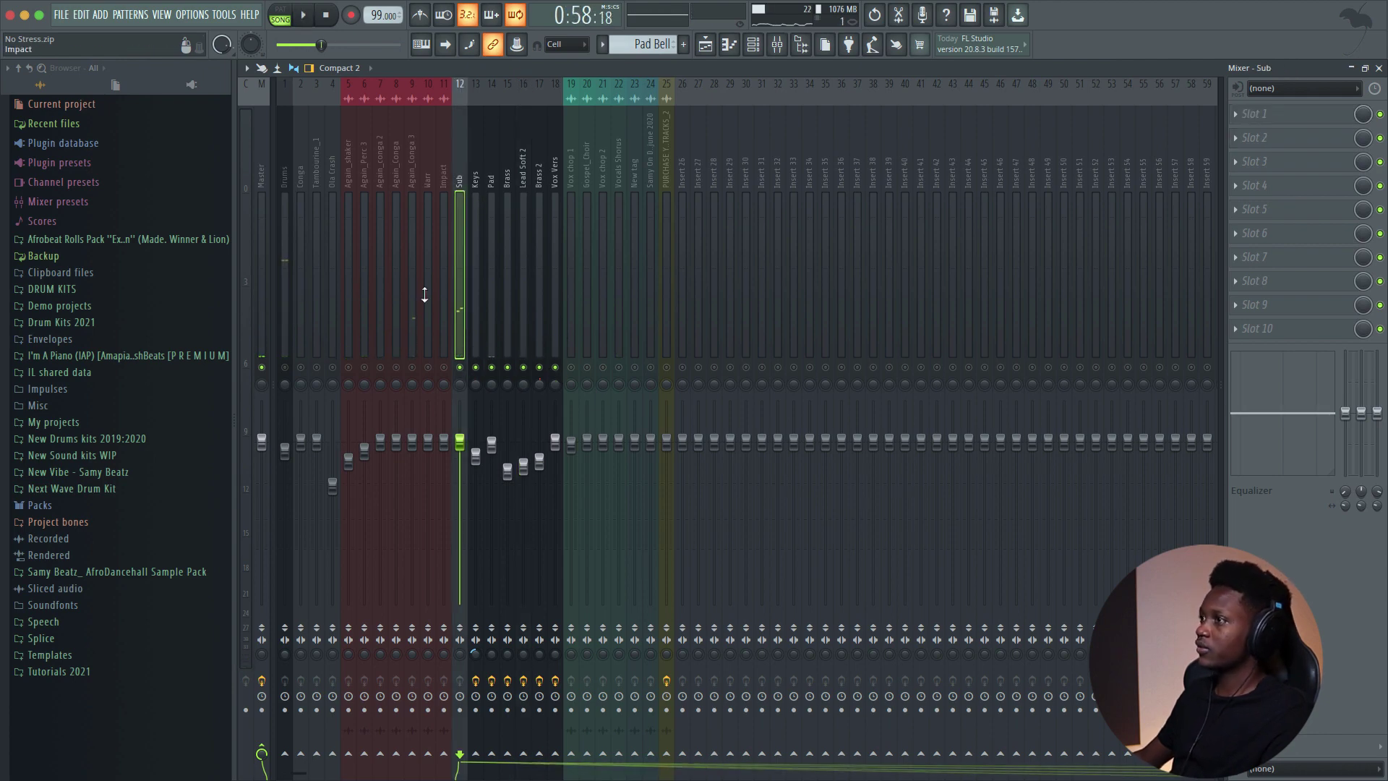
left_click(76, 457)
left_click(78, 473)
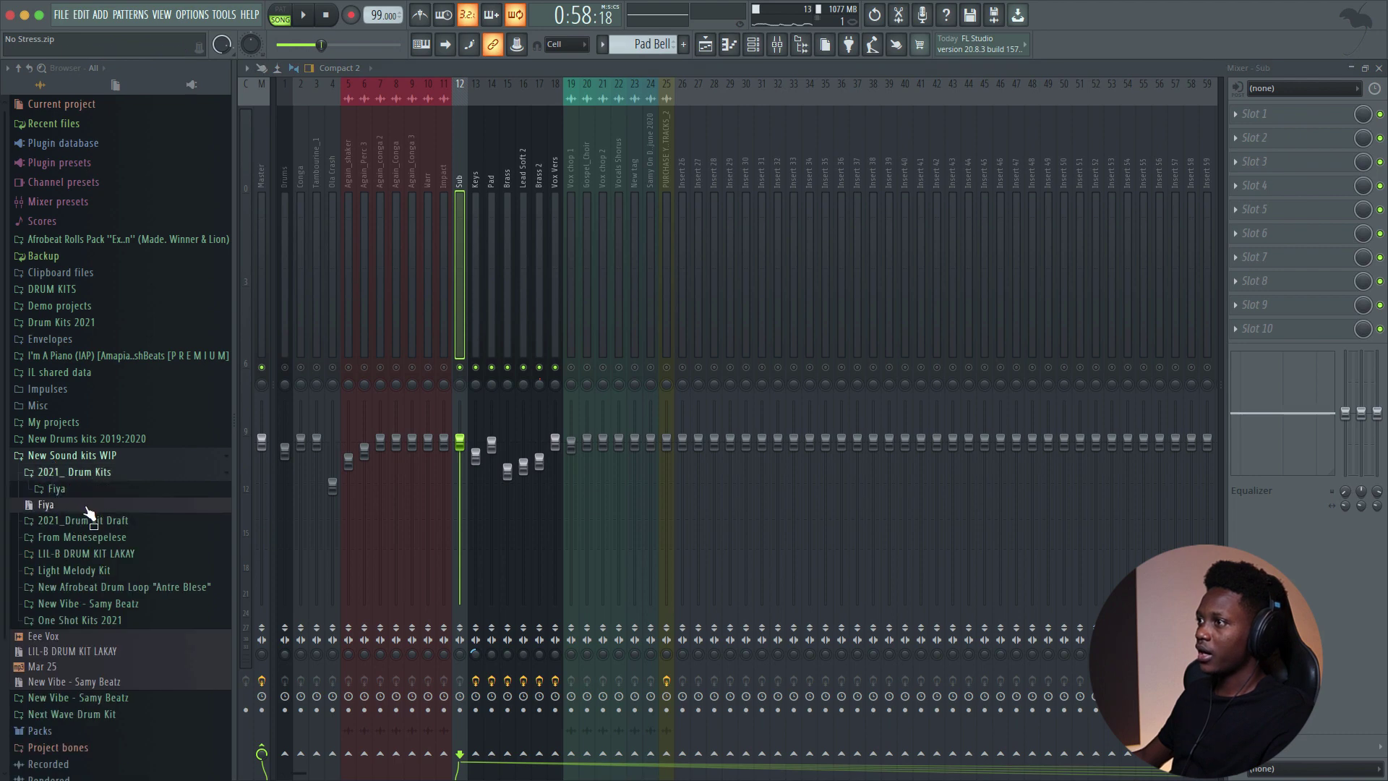
left_click(57, 489)
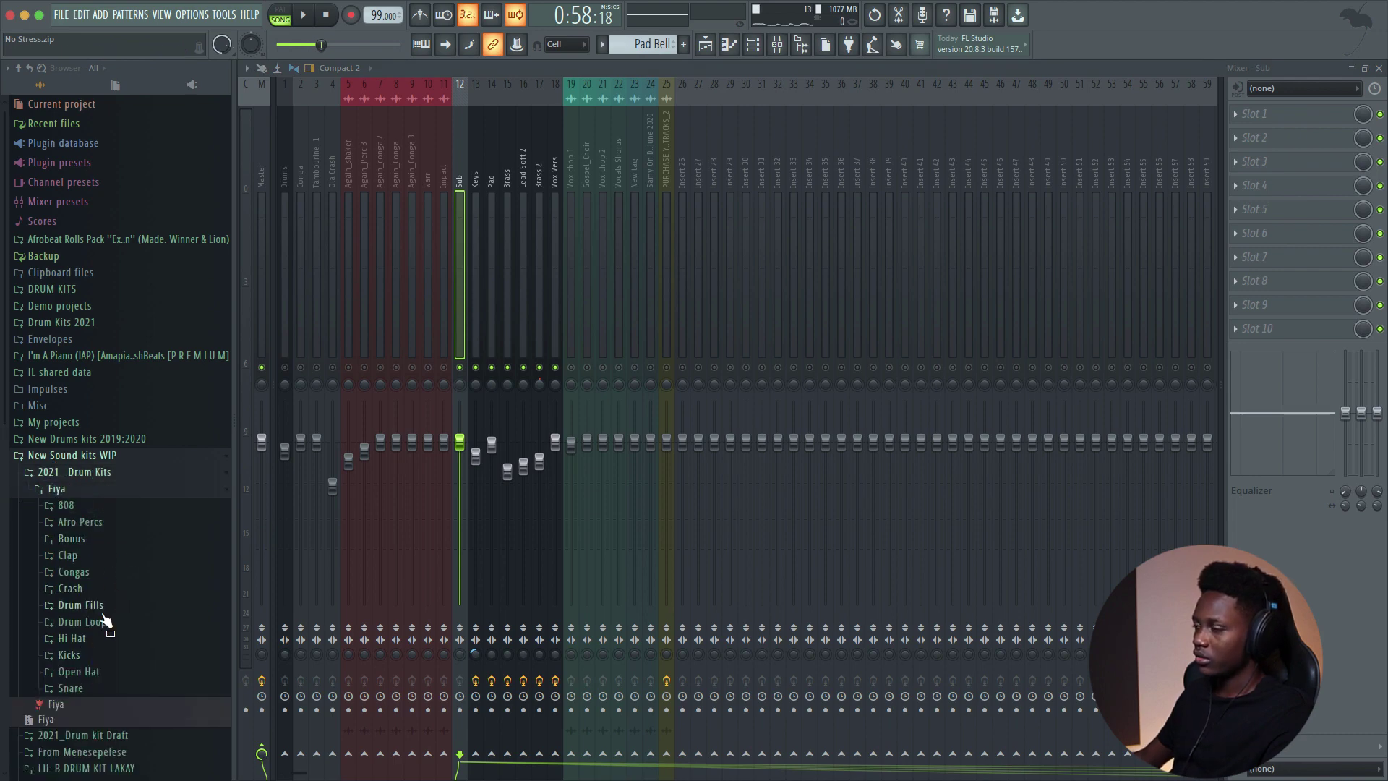
left_click(80, 539)
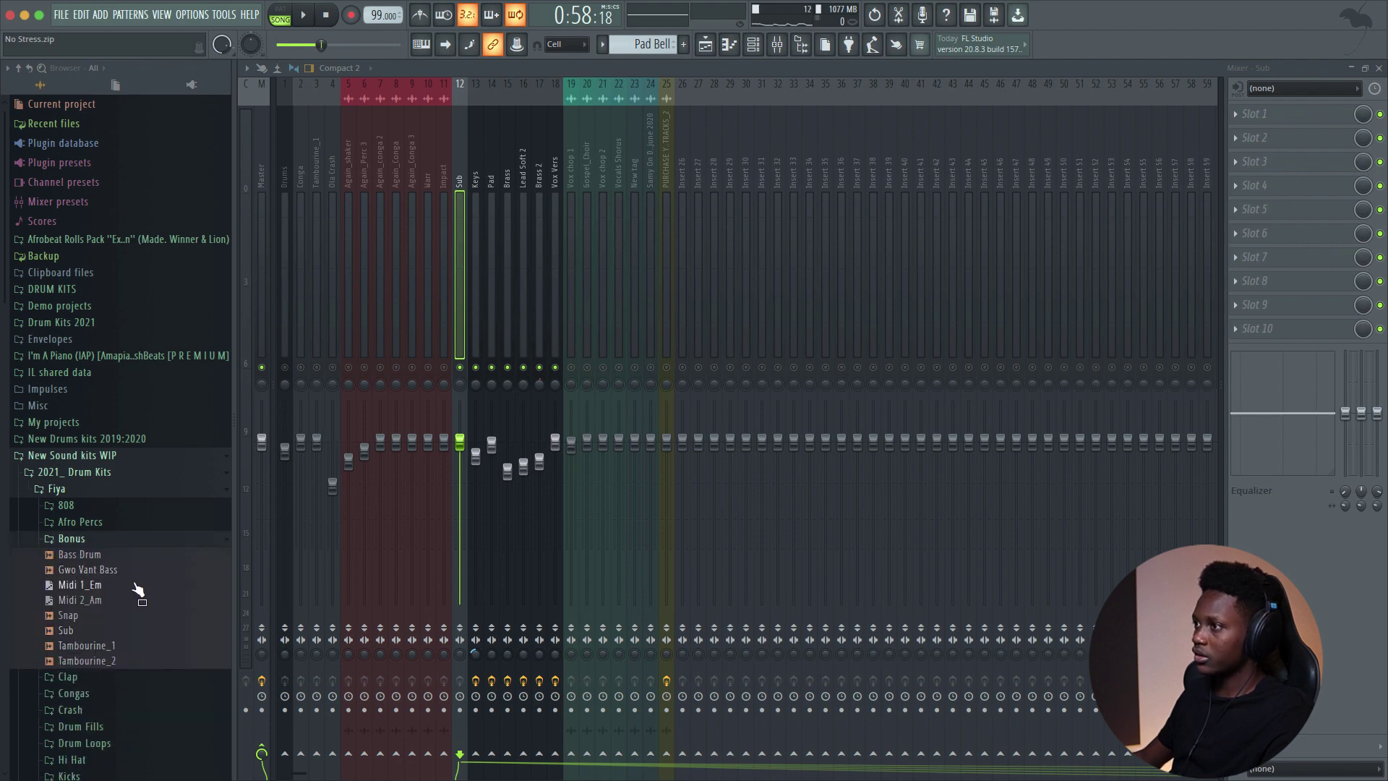
left_click(72, 632)
Step: Lower the Sub track's volume fader slightly while the chorus plays, then stop playback
key("space")
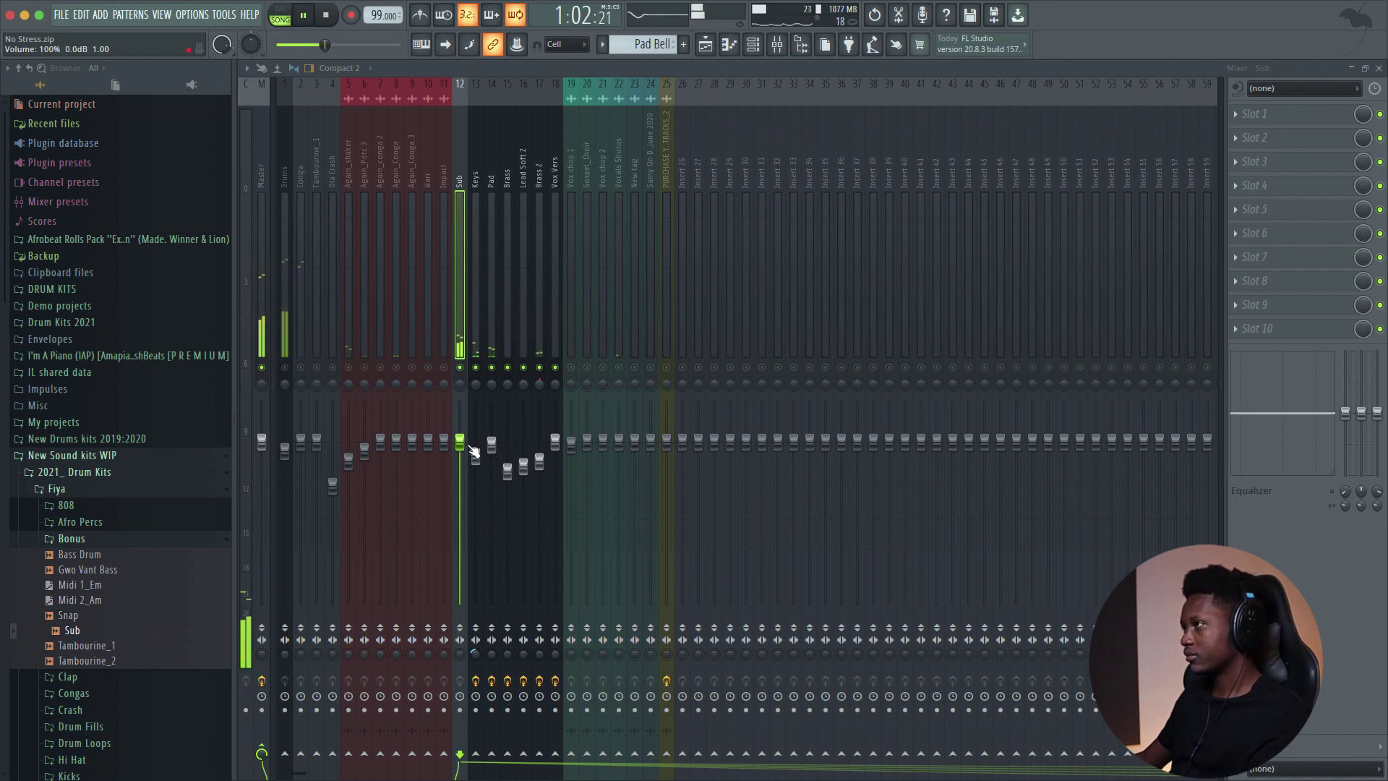
left_click_drag(472, 448, 464, 472)
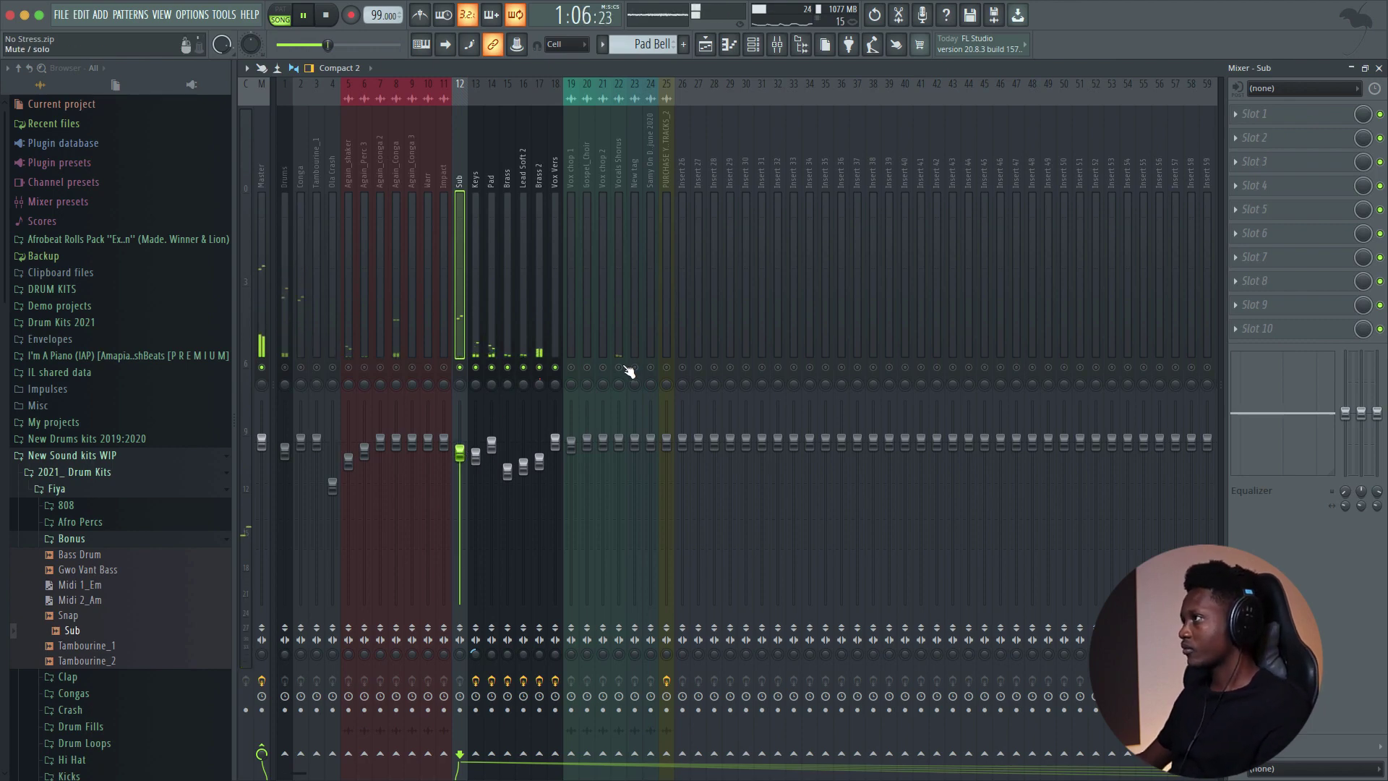
key("space")
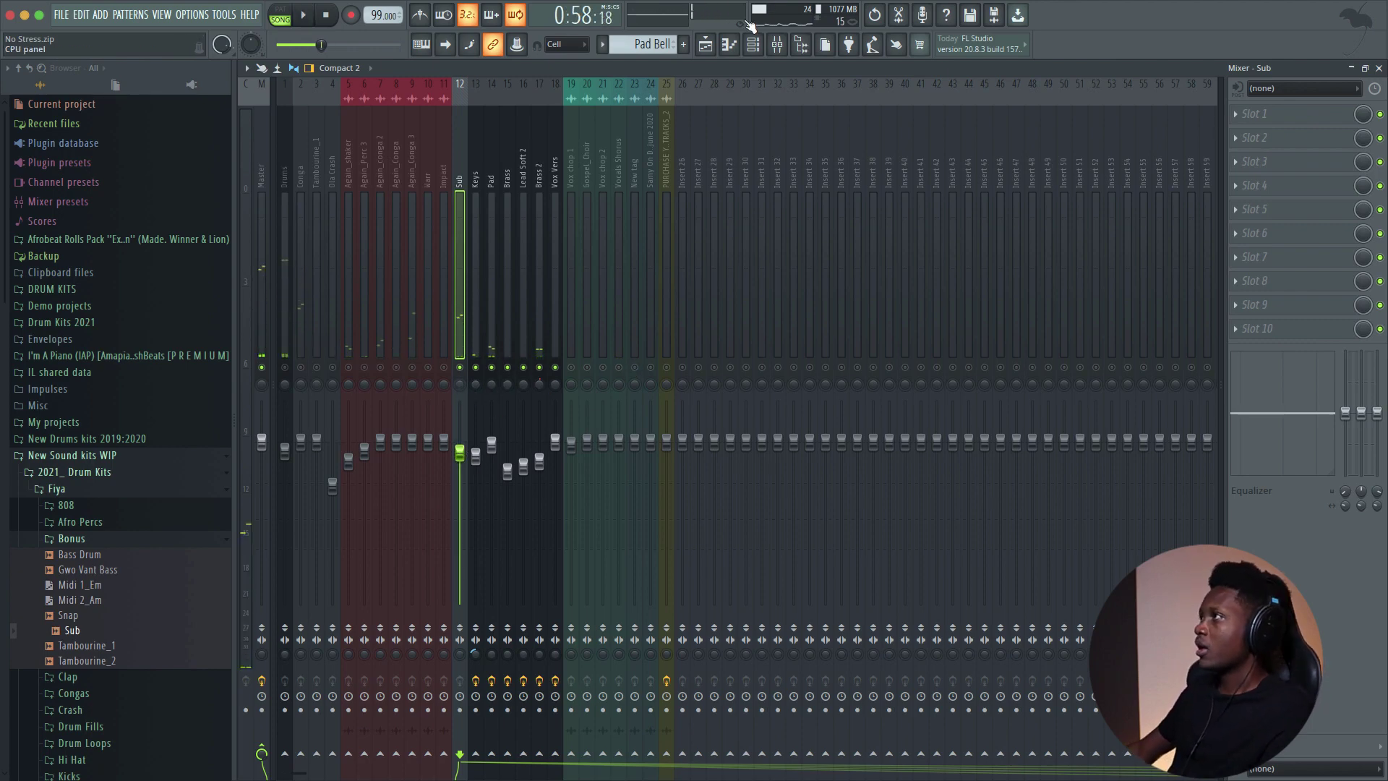
Step: Bring up the channel rack, preview the Fia and Beau samples in the Fiya kit's Afro Percs folder, and return to the mixer
left_click(763, 47)
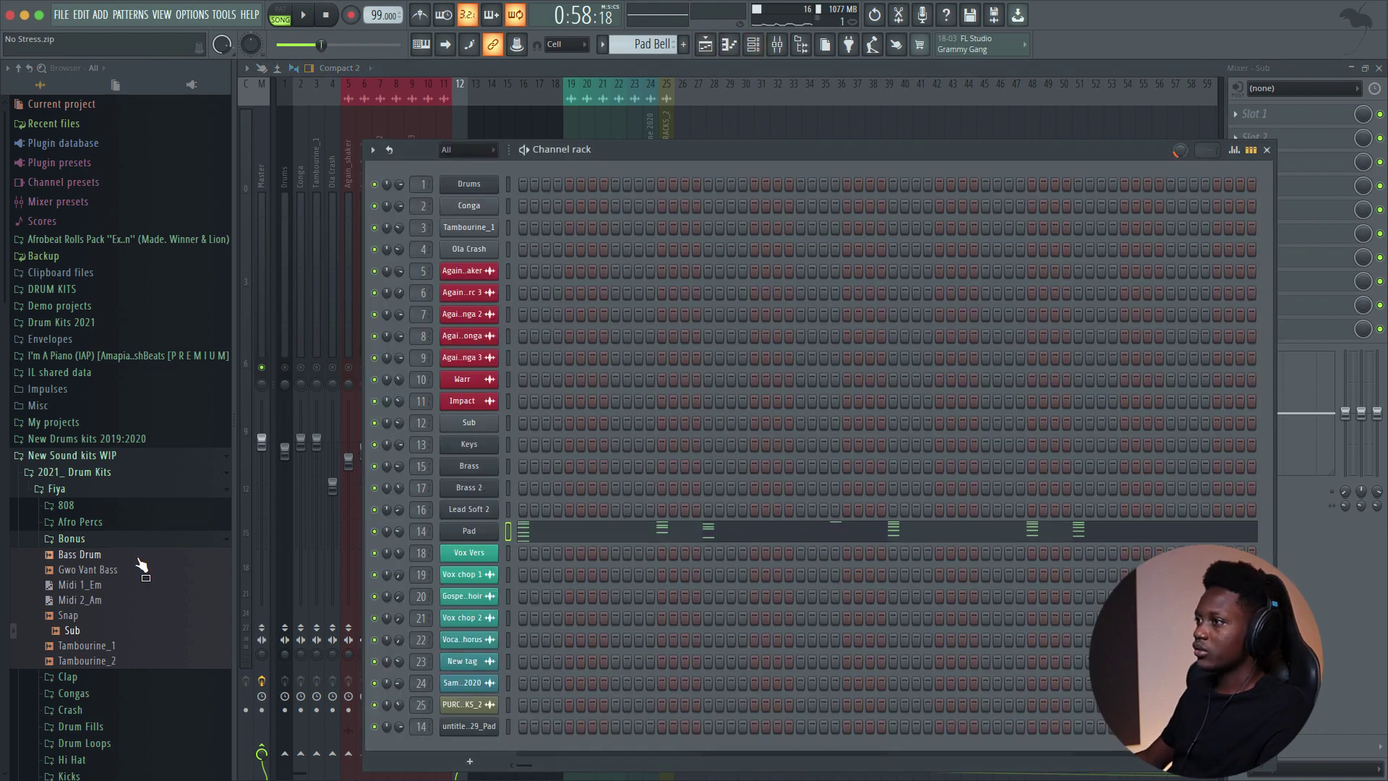
scroll(79, 600, "down", 1)
left_click(78, 470)
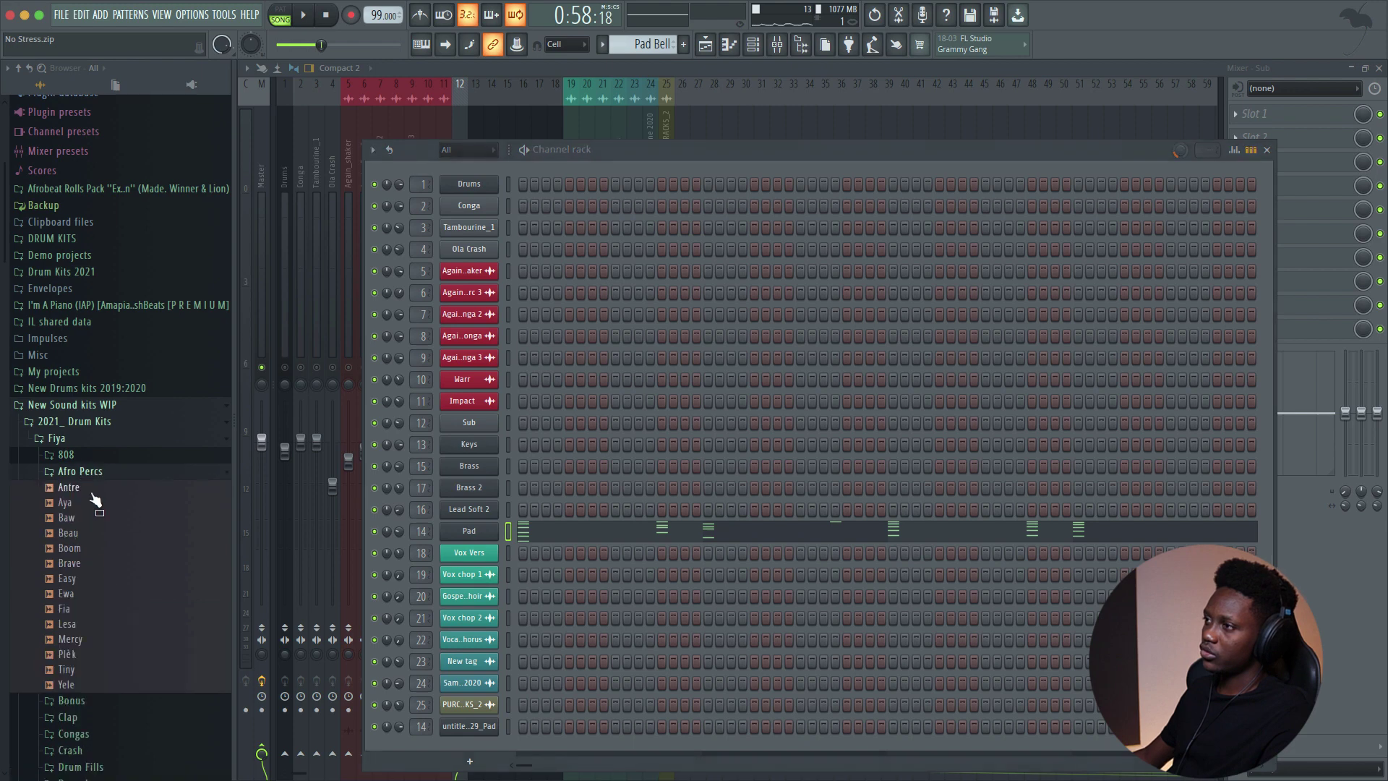
left_click(75, 611)
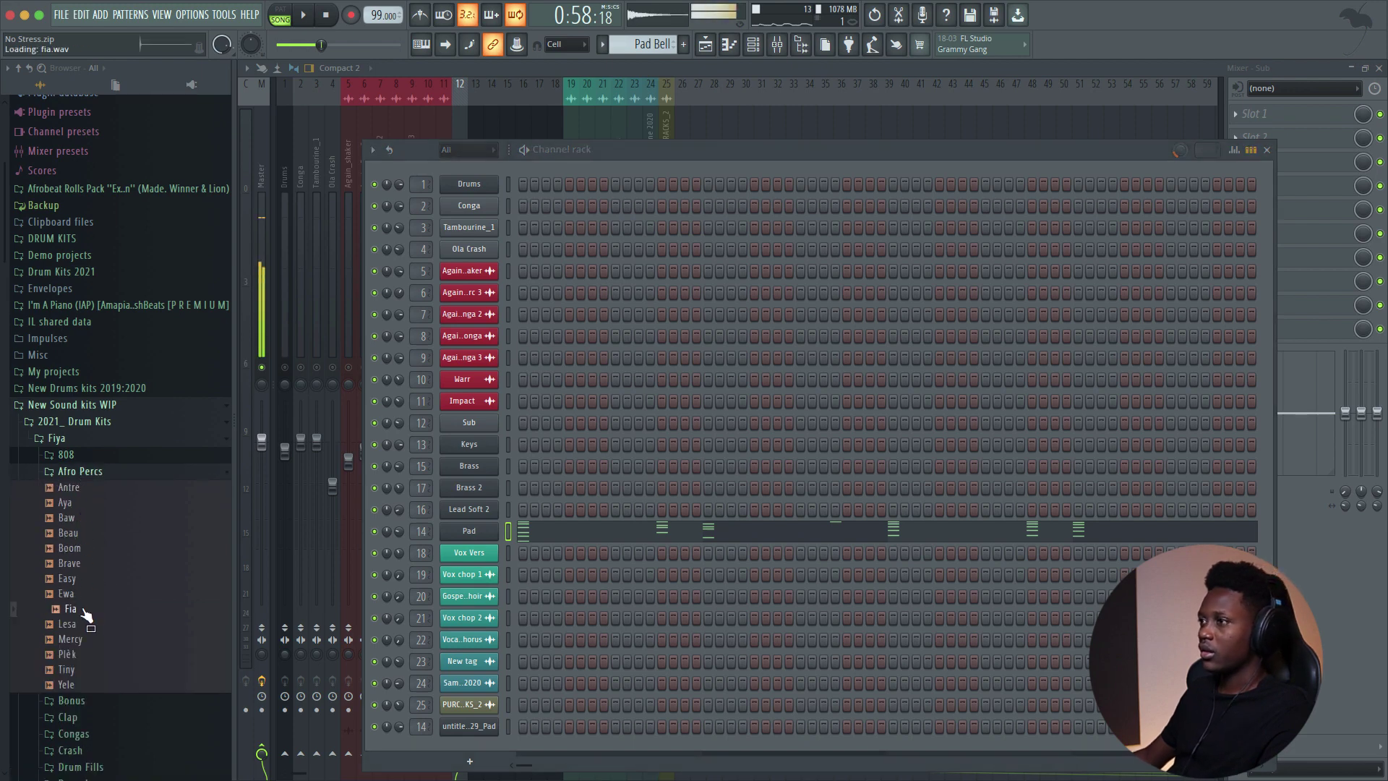
left_click(75, 534)
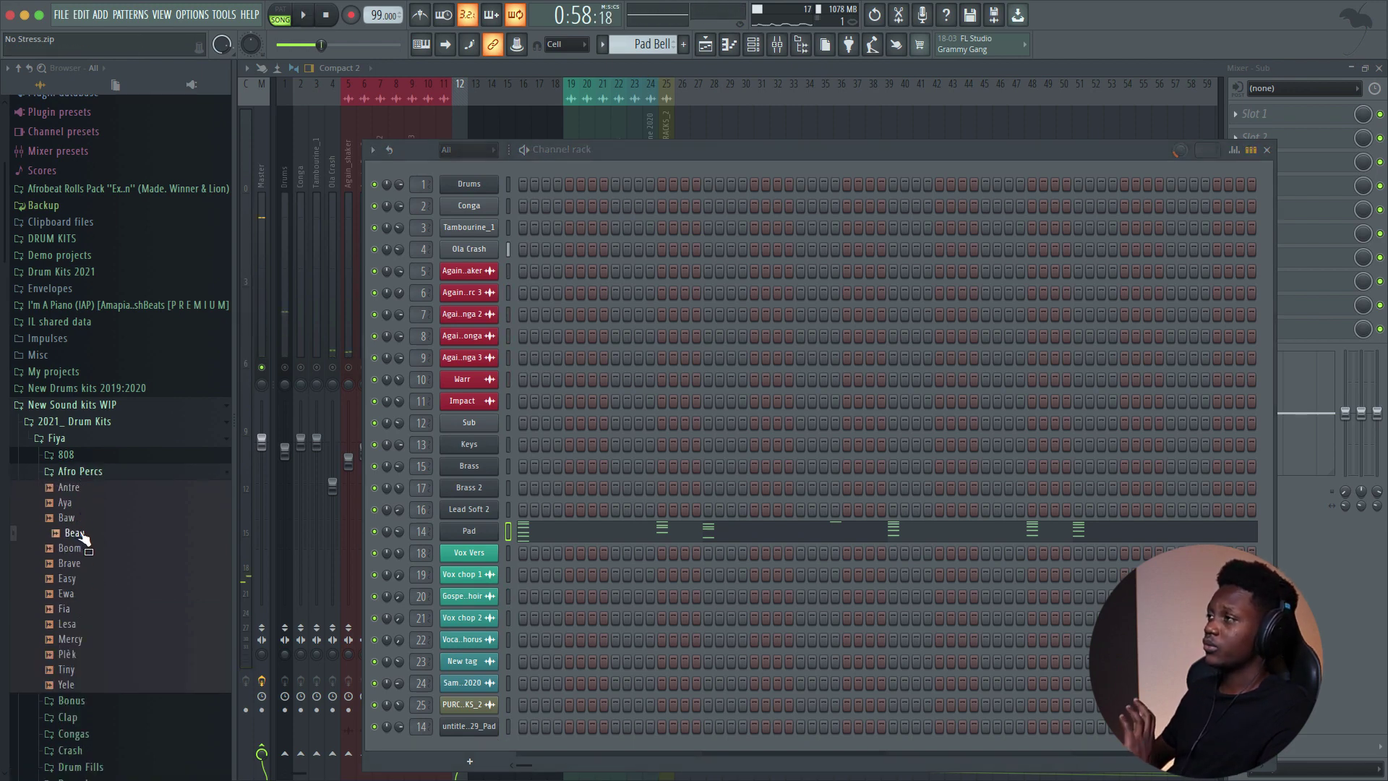
key("F9")
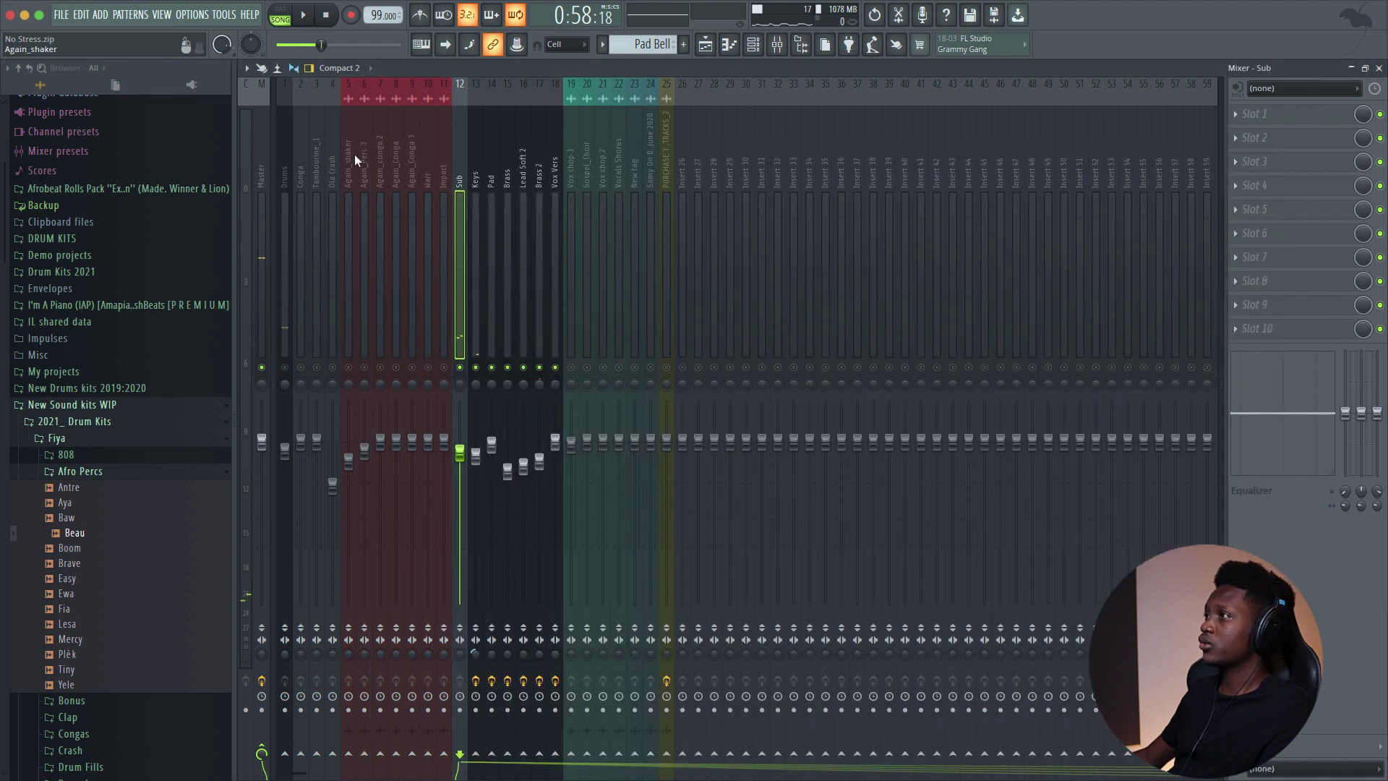
Step: Solo the Drums mixer track, play it briefly, and open the Drums channel's FPC from the channel rack
left_click(284, 176)
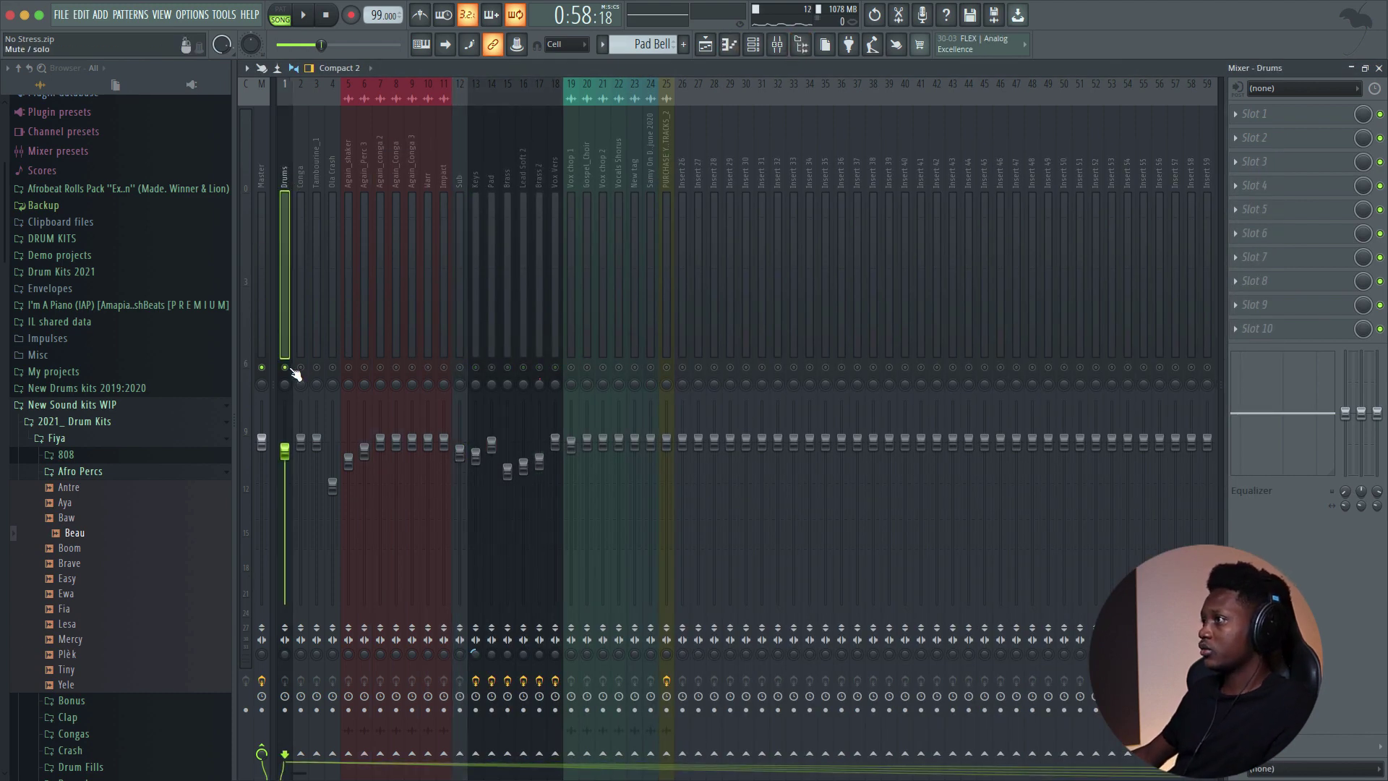
key("space")
left_click(754, 48)
key("space")
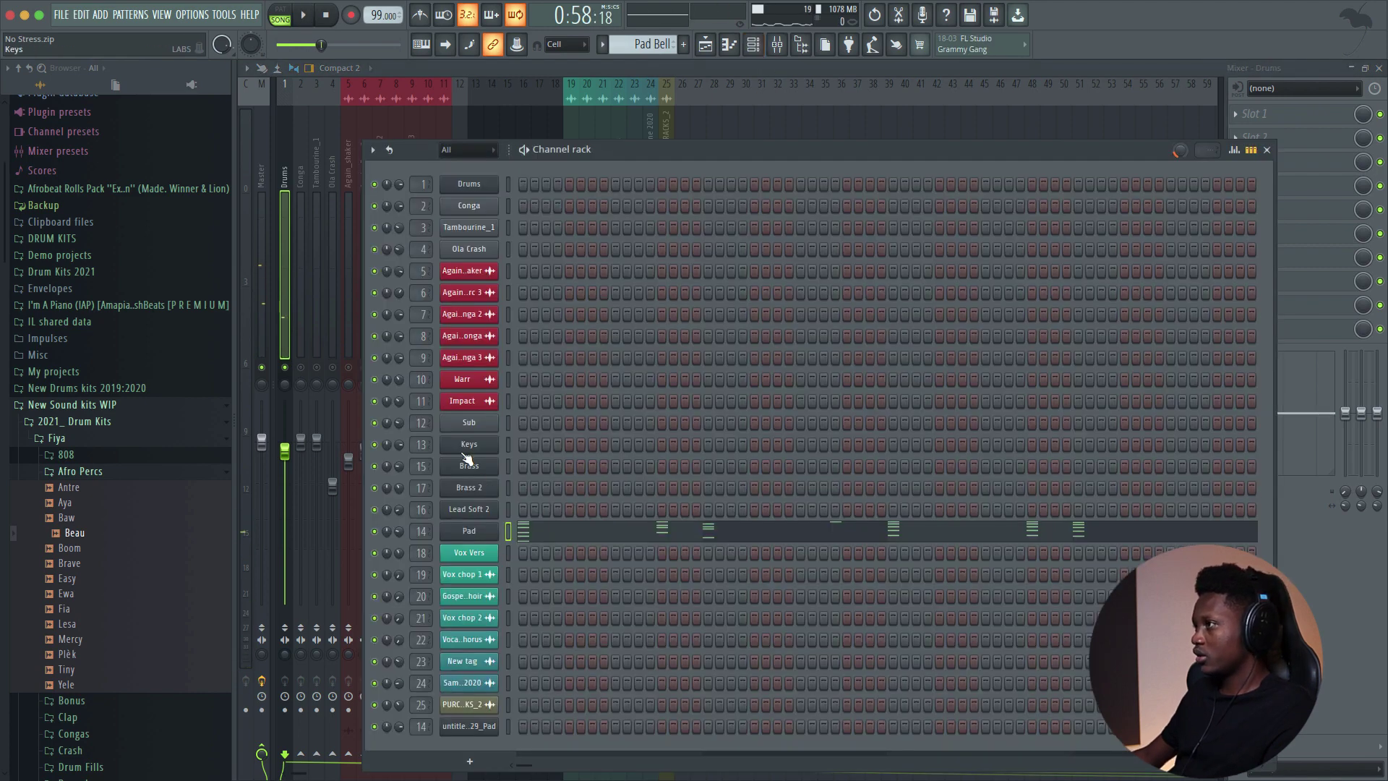
left_click(490, 187)
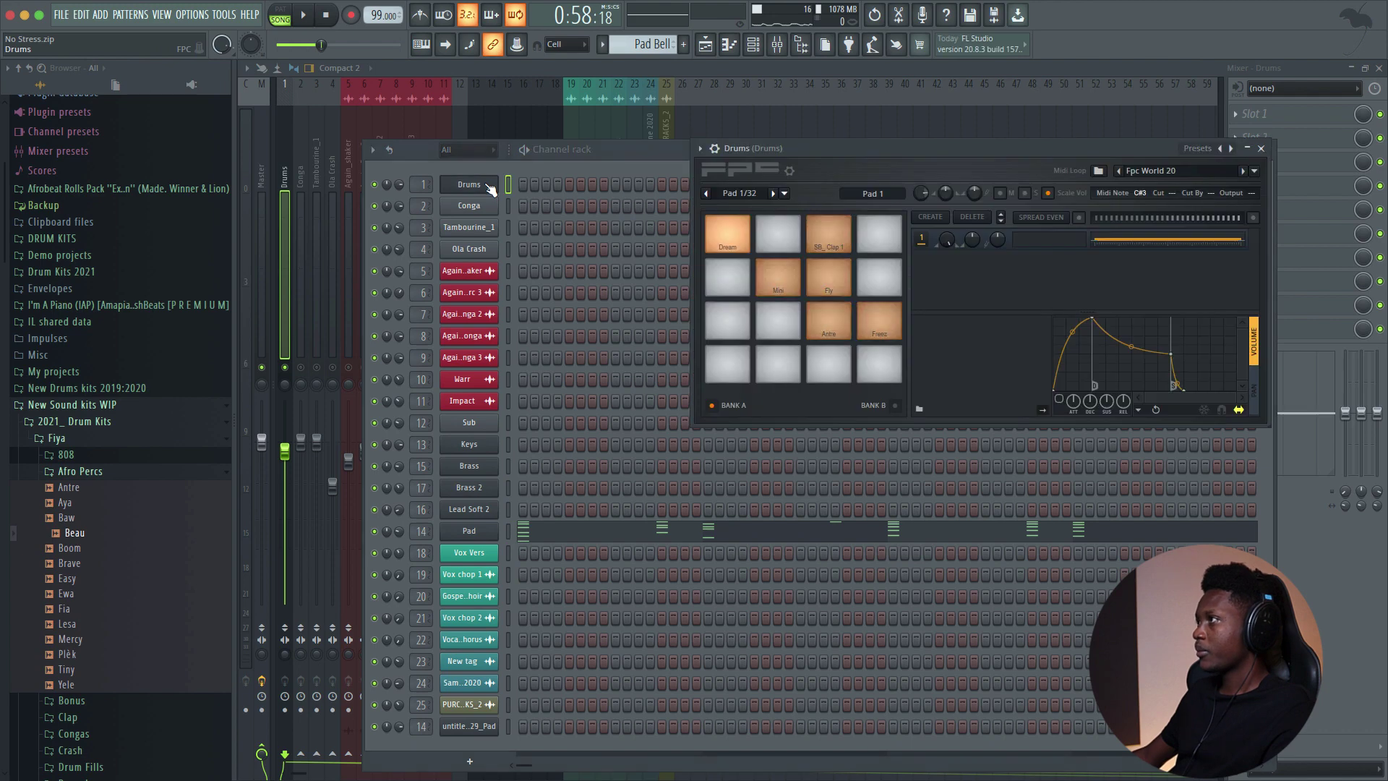
Step: Reposition the FPC window, audition its loaded pads including SB_Clap 1, Dream, Fly, Antre and Freez, and play the soloed drums
left_click_drag(874, 154, 696, 182)
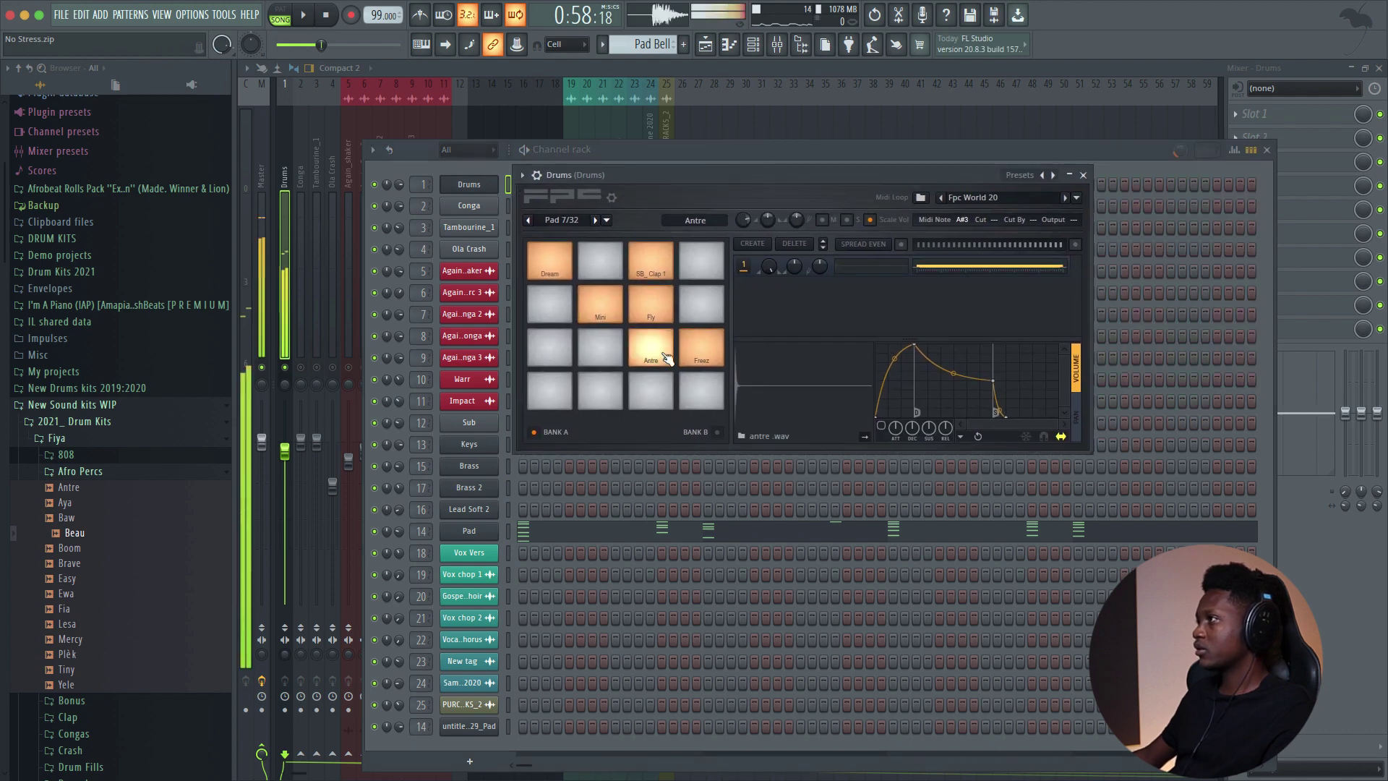
left_click(600, 304)
left_click(655, 274)
left_click(551, 264)
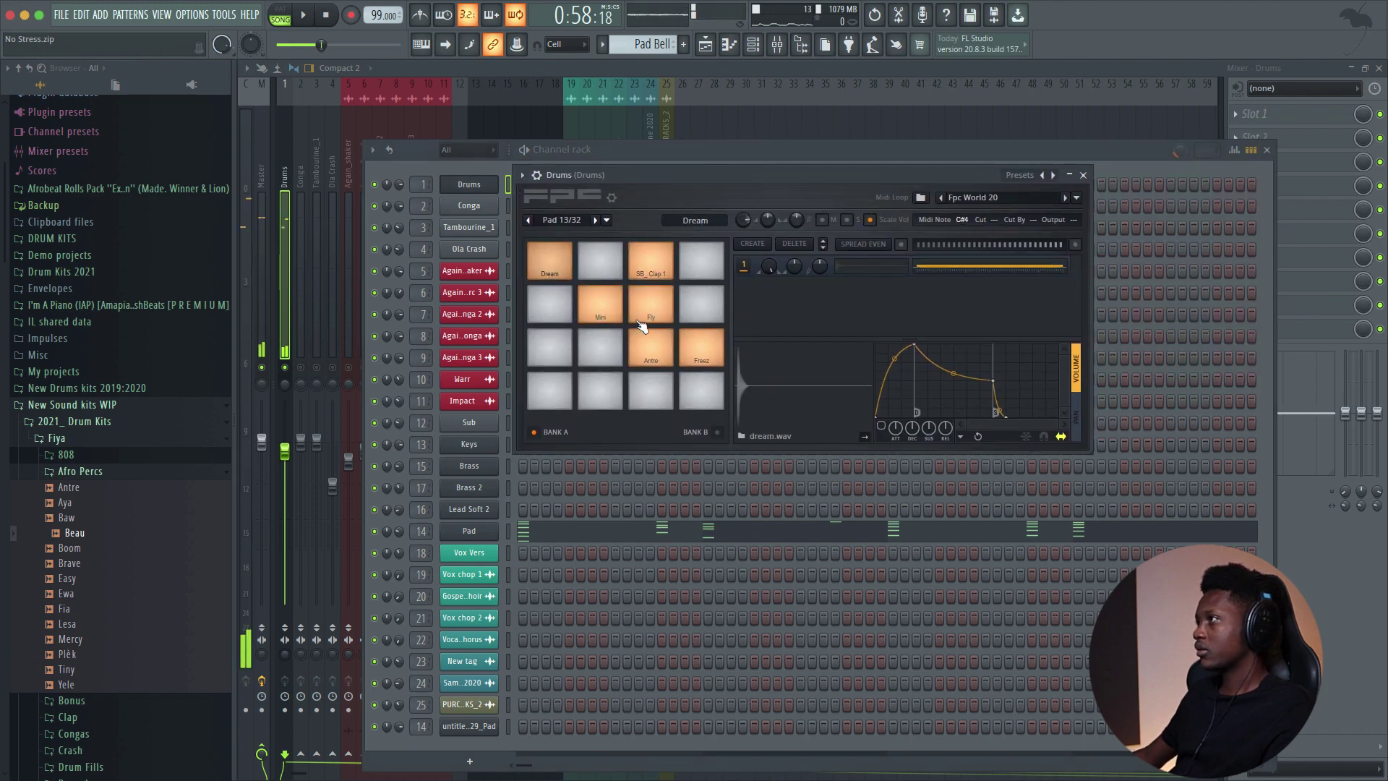
left_click(650, 308)
left_click(652, 351)
left_click(718, 351)
key("space")
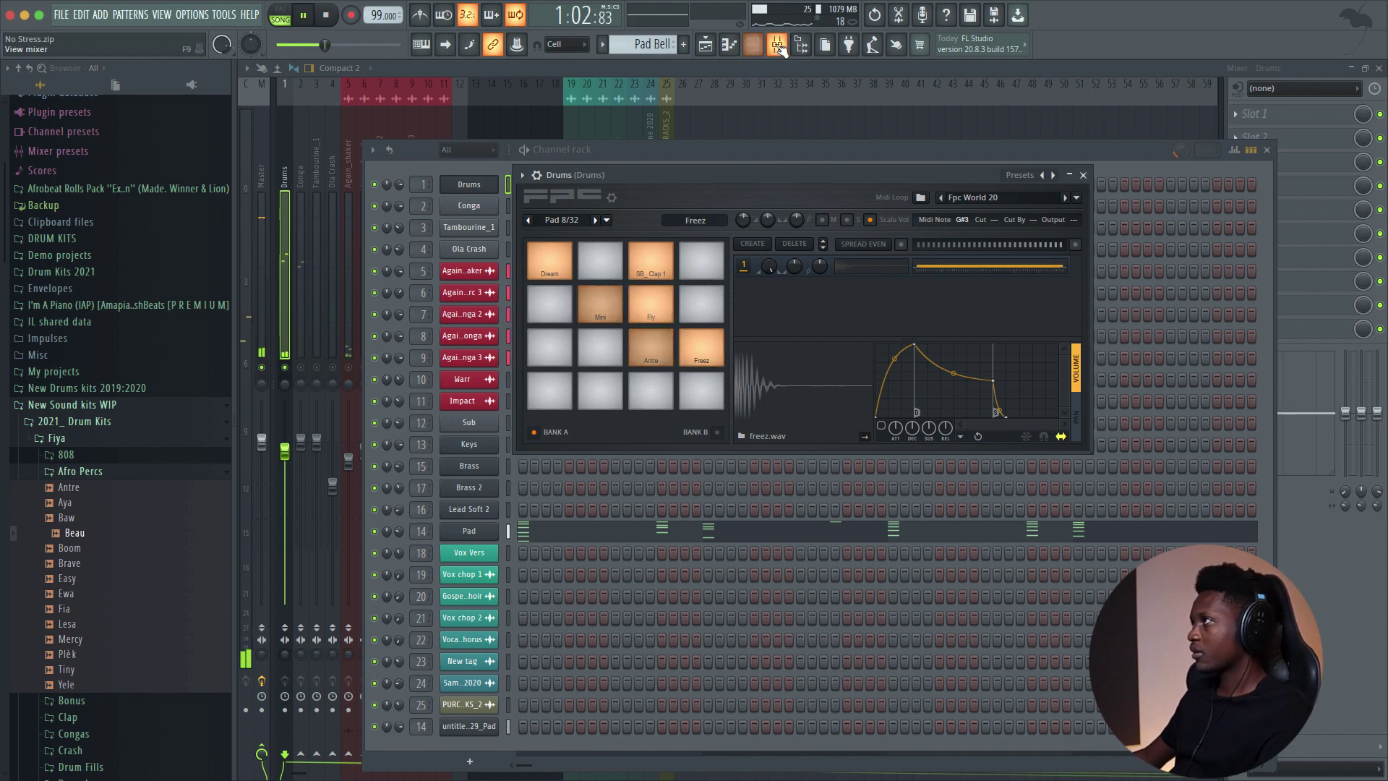
key("space")
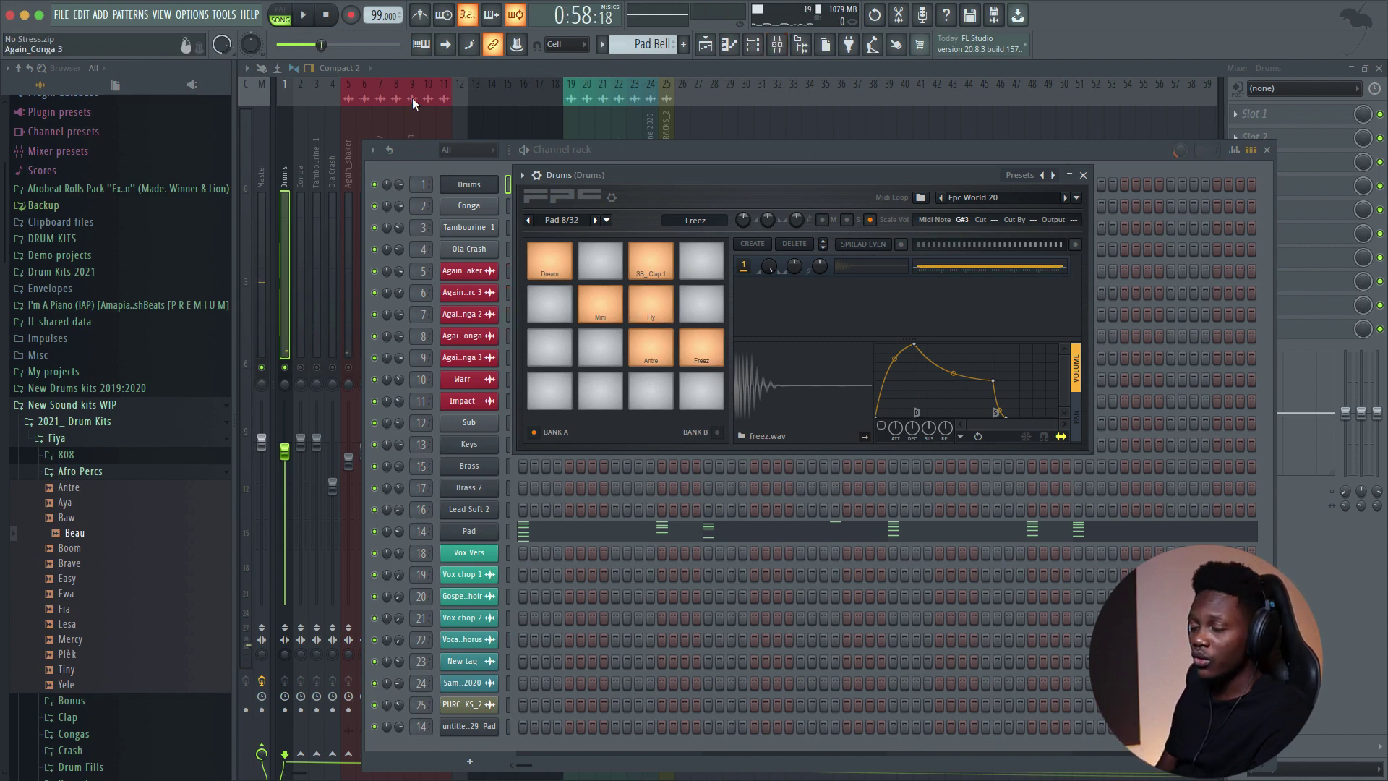
Step: Play the project and unmute the Conga, Tambourine_1, Ola Crash and Again_shaker mixer tracks alongside the Drums
key("space")
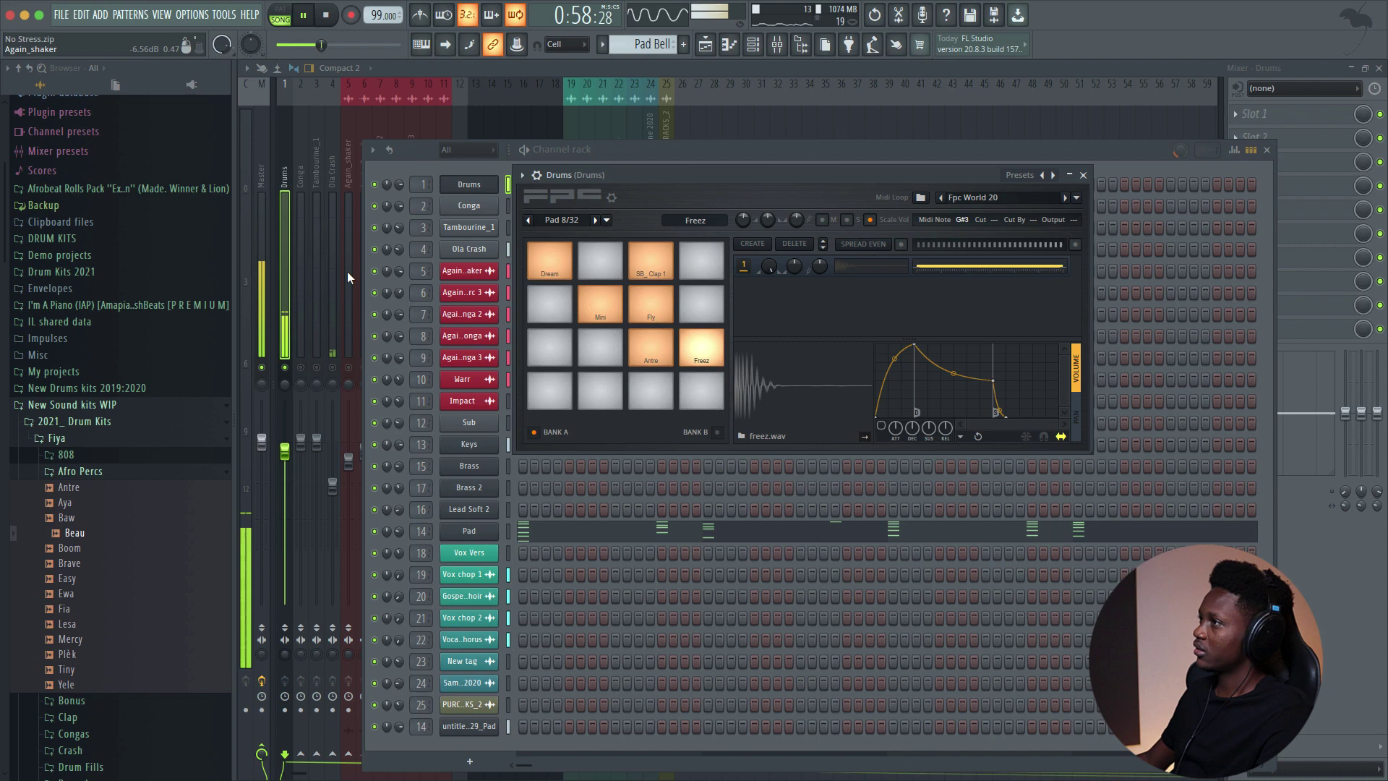
left_click(340, 370)
left_click(317, 368)
left_click(301, 367)
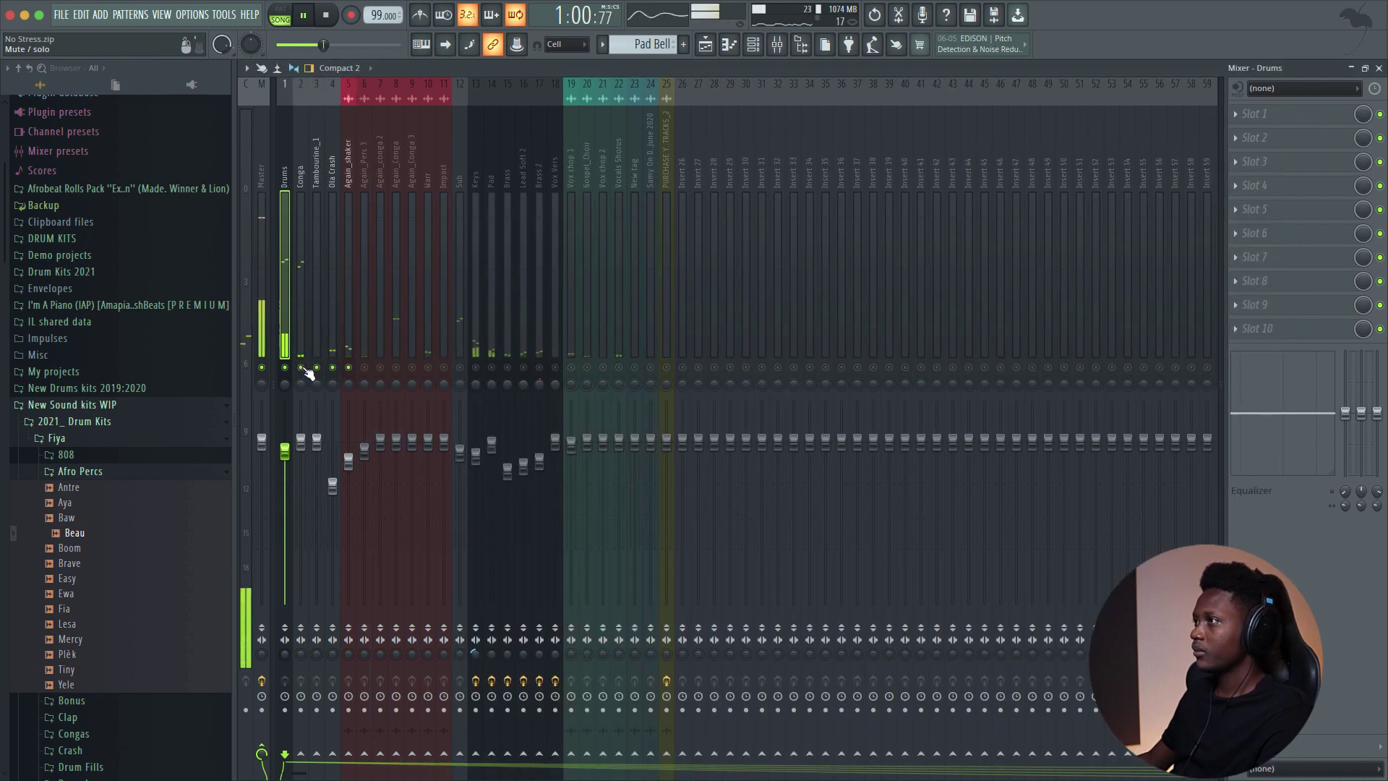
Step: Unmute the remaining red percussion tracks from Again_Perc 3 through Impact during playback, listen to the full percussion, then stop
left_click(364, 368)
left_click(380, 367)
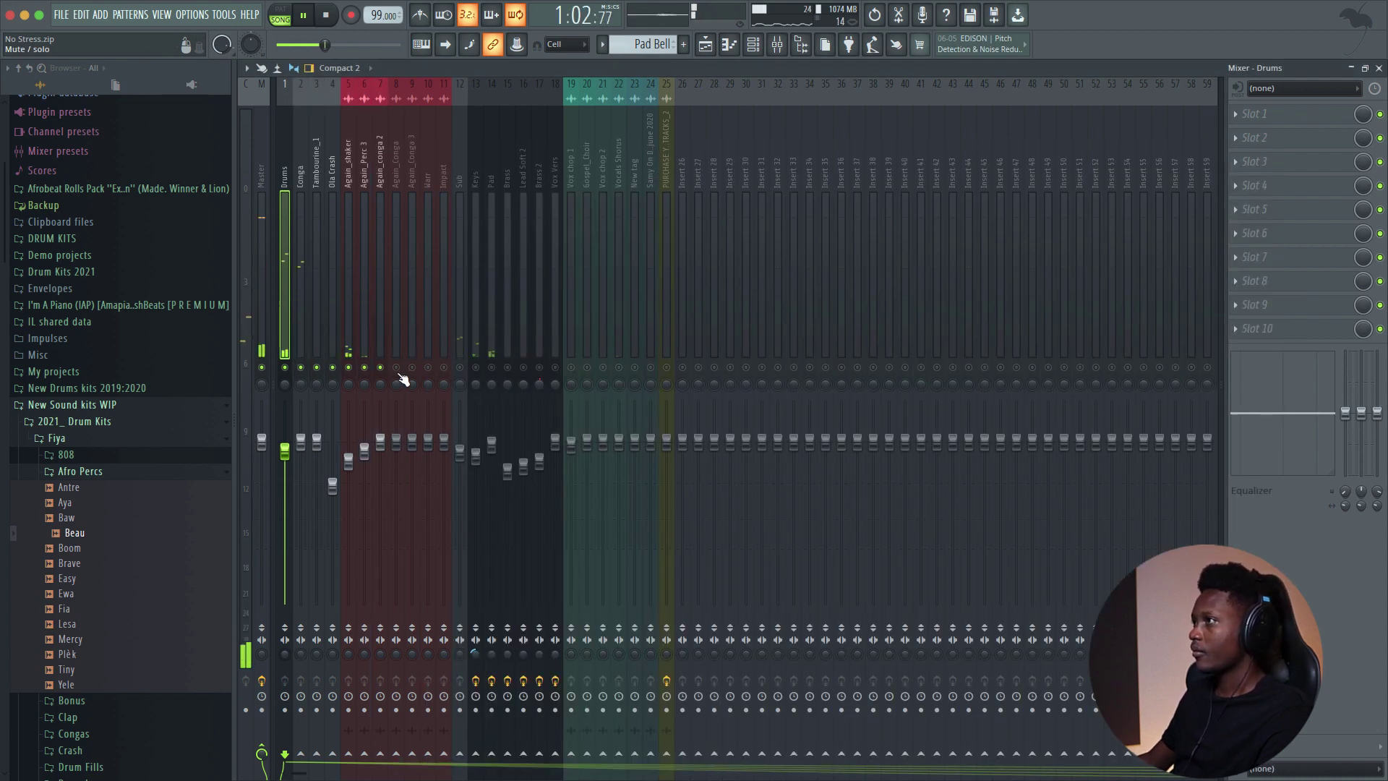
left_click(396, 367)
left_click(412, 367)
left_click(428, 367)
left_click(444, 367)
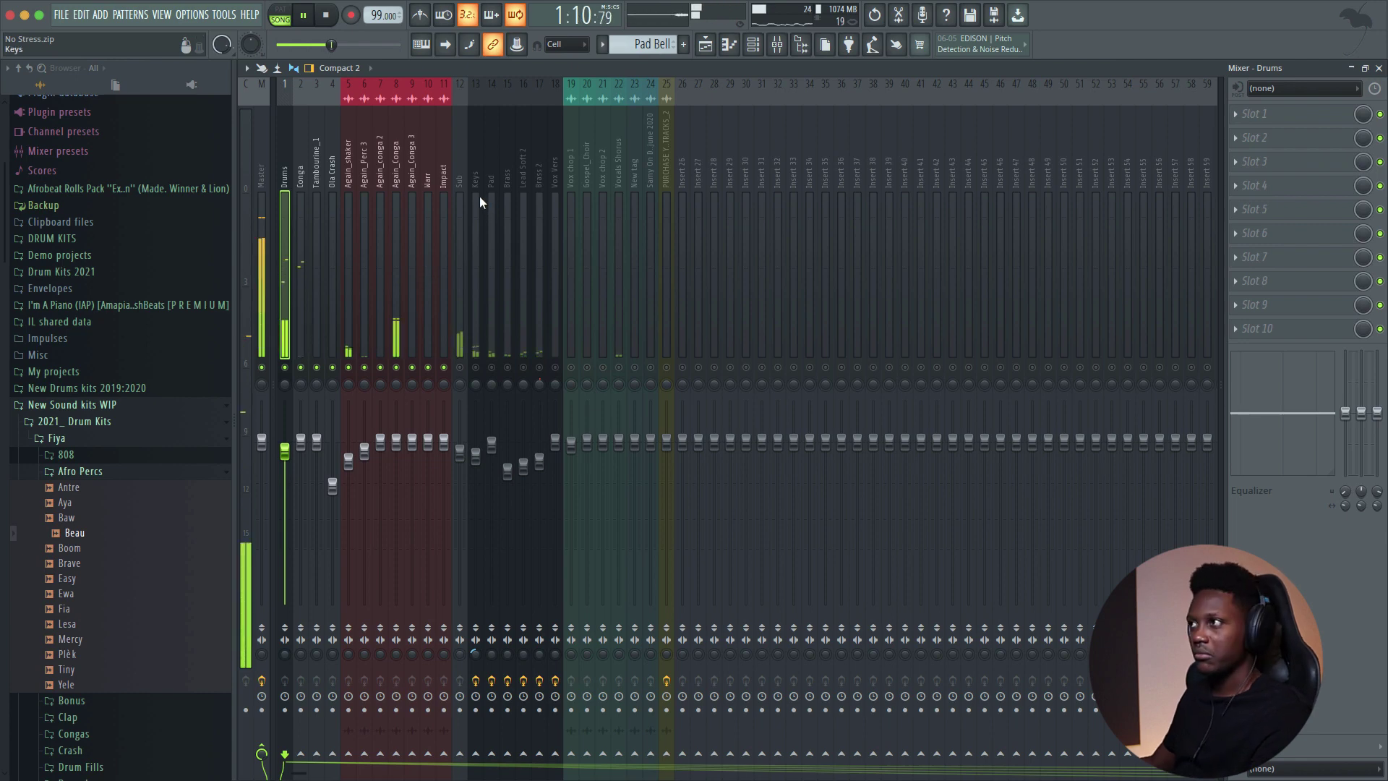
key("space")
Step: Unmute the Sub mixer track, play it with the percussion, and lower its volume to -2.5 dB
left_click_drag(301, 194, 460, 213)
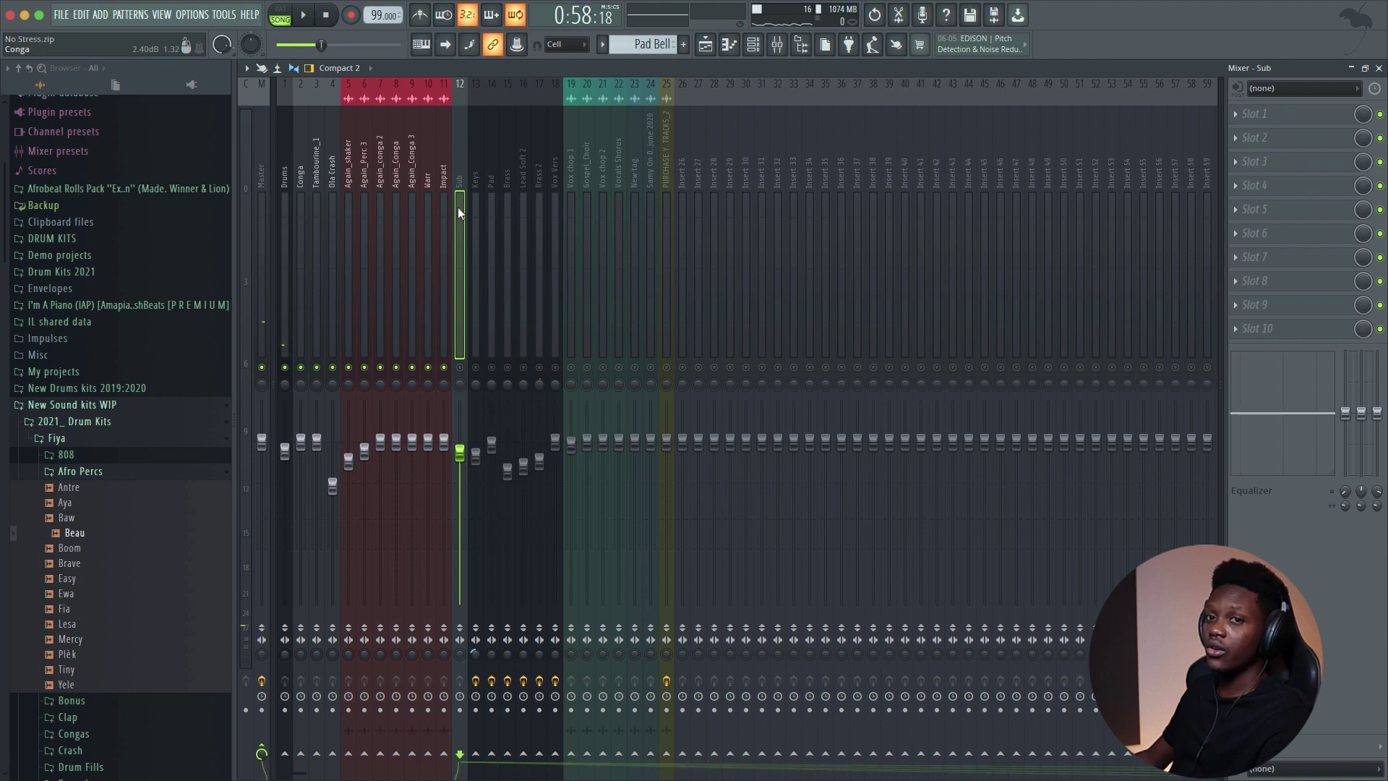
left_click(401, 228)
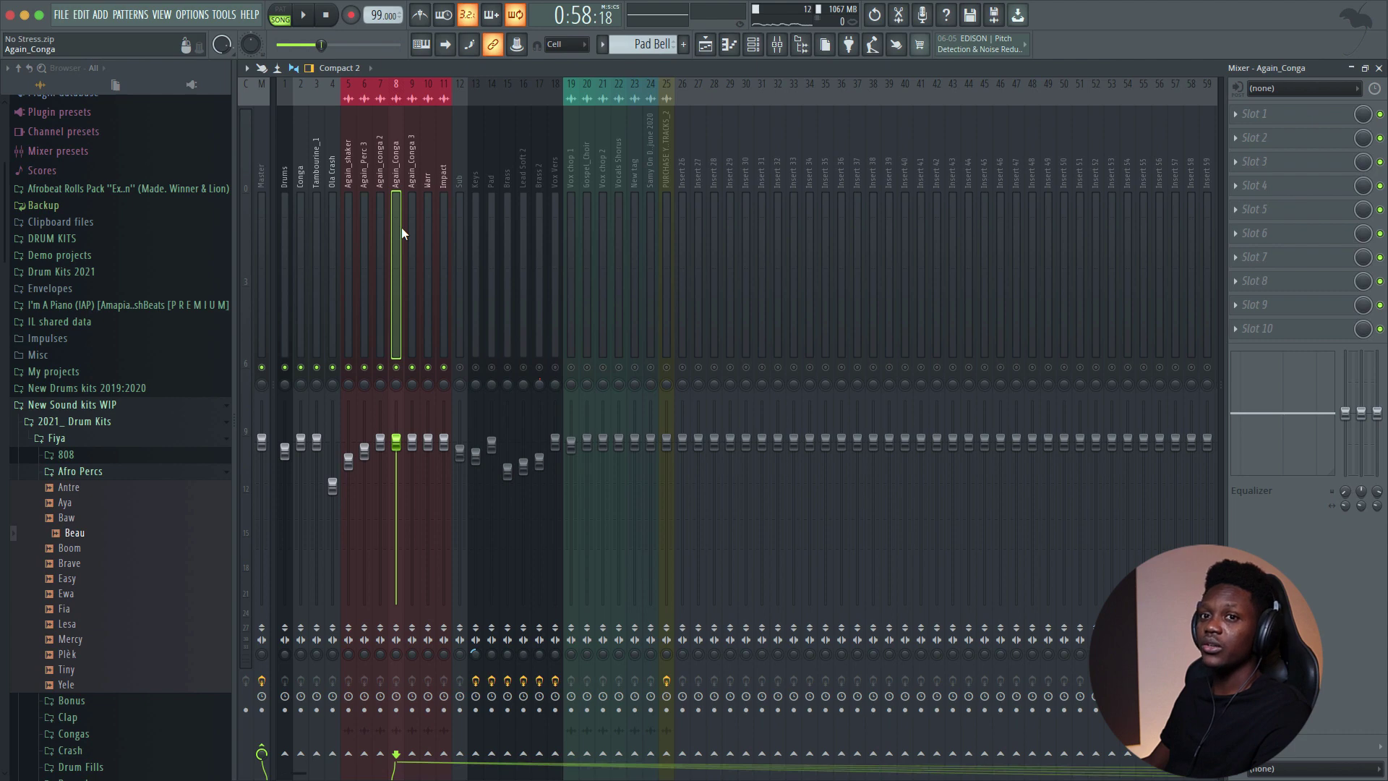
left_click(461, 368)
key("space")
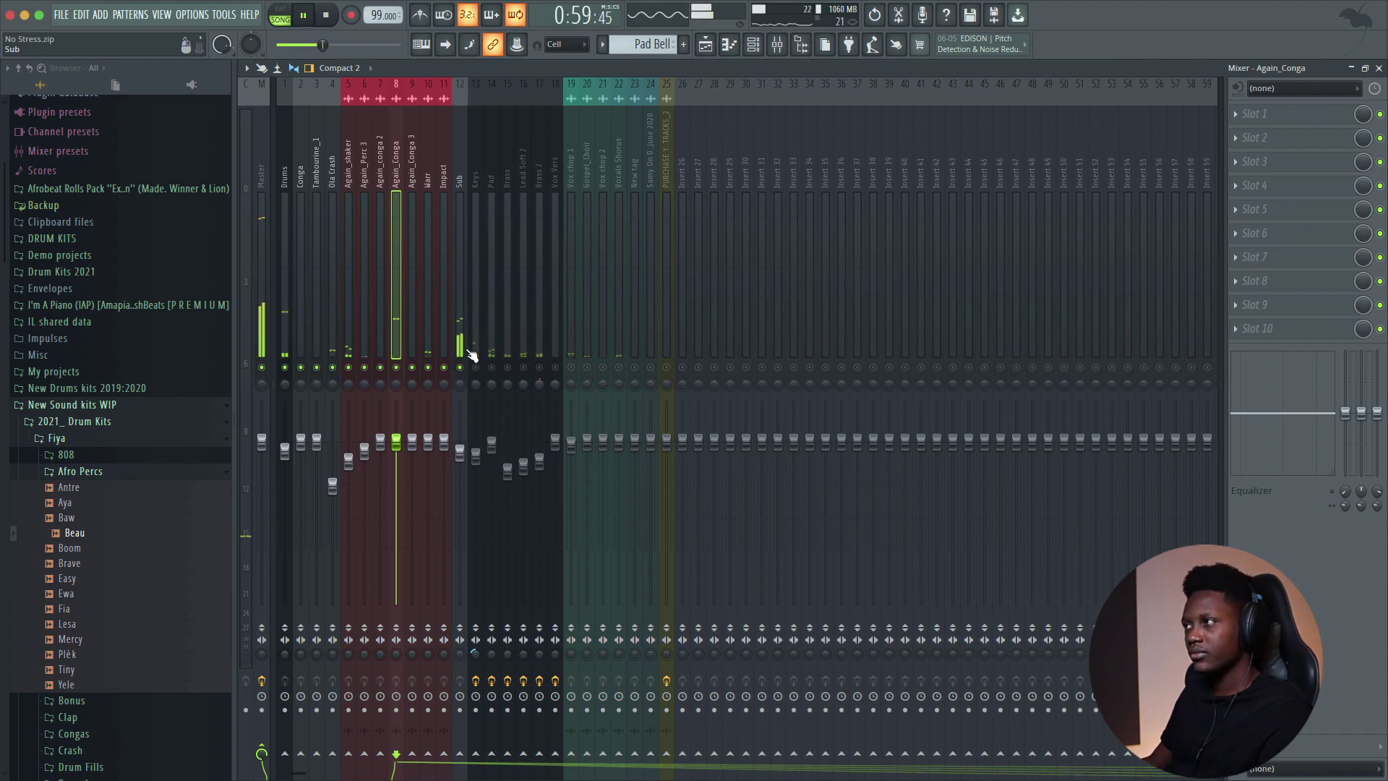
left_click_drag(460, 452, 460, 458)
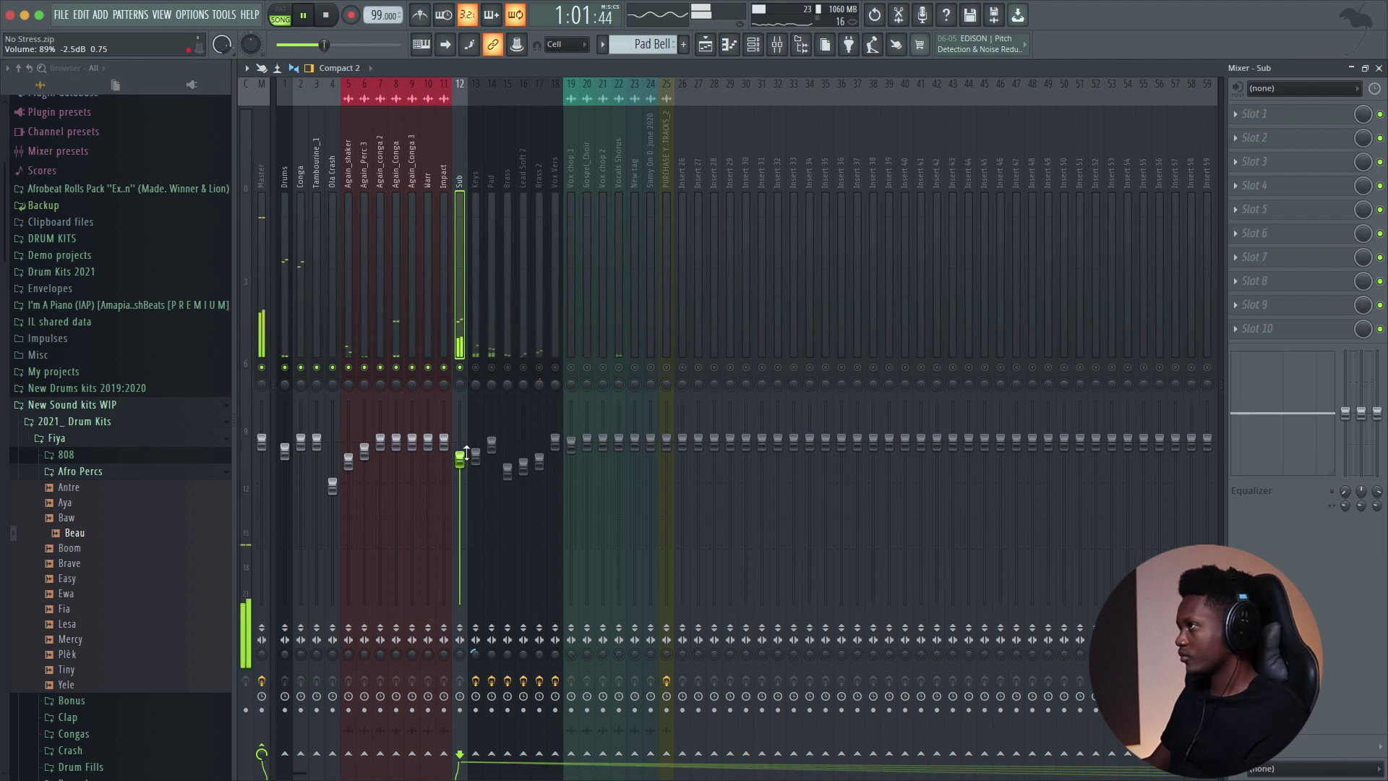
Step: Unmute the Keys, Pad, Brass, Lead Soft 2, Brass 2 and Vox Vers tracks during playback, listen to the mix, then stop
left_click(475, 367)
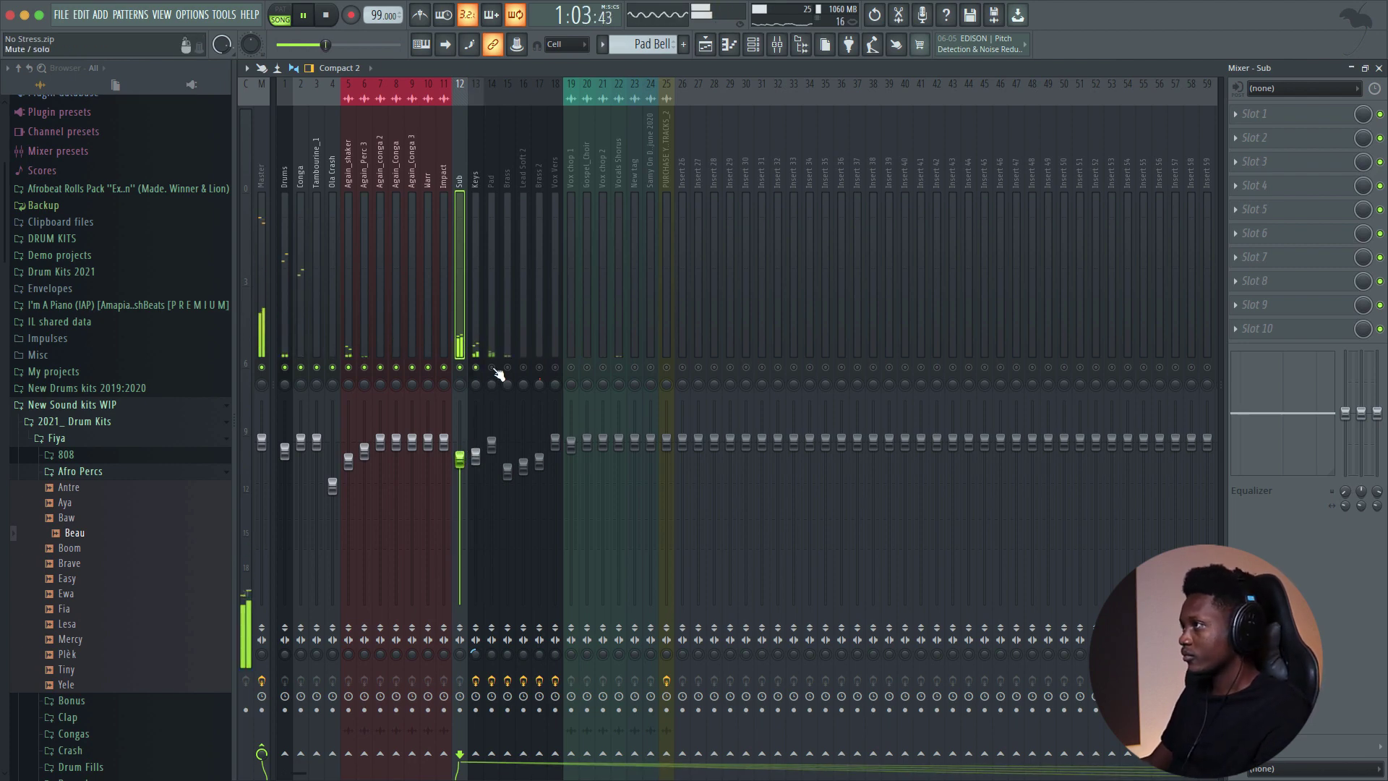
left_click(491, 367)
left_click(508, 367)
left_click(524, 368)
left_click(524, 368)
left_click(540, 367)
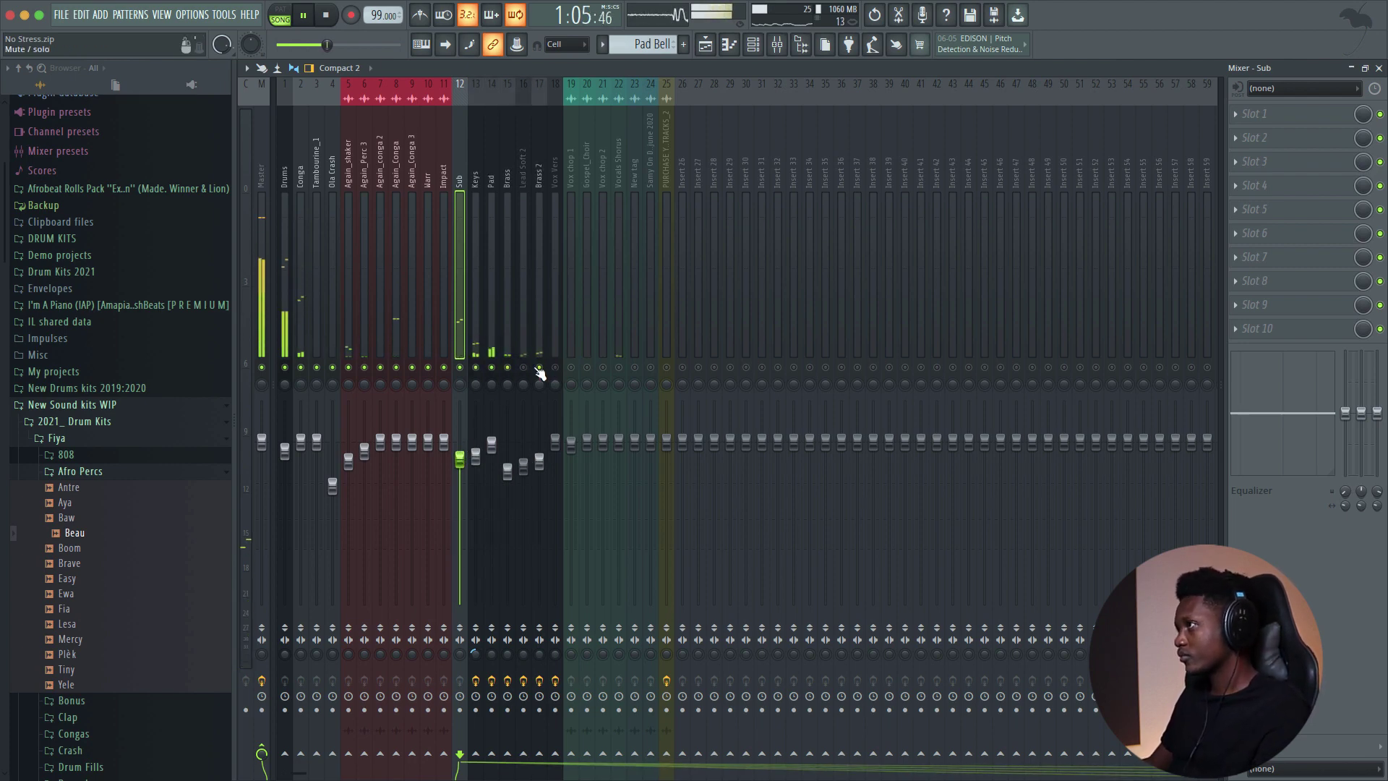
left_click(524, 367)
left_click(555, 367)
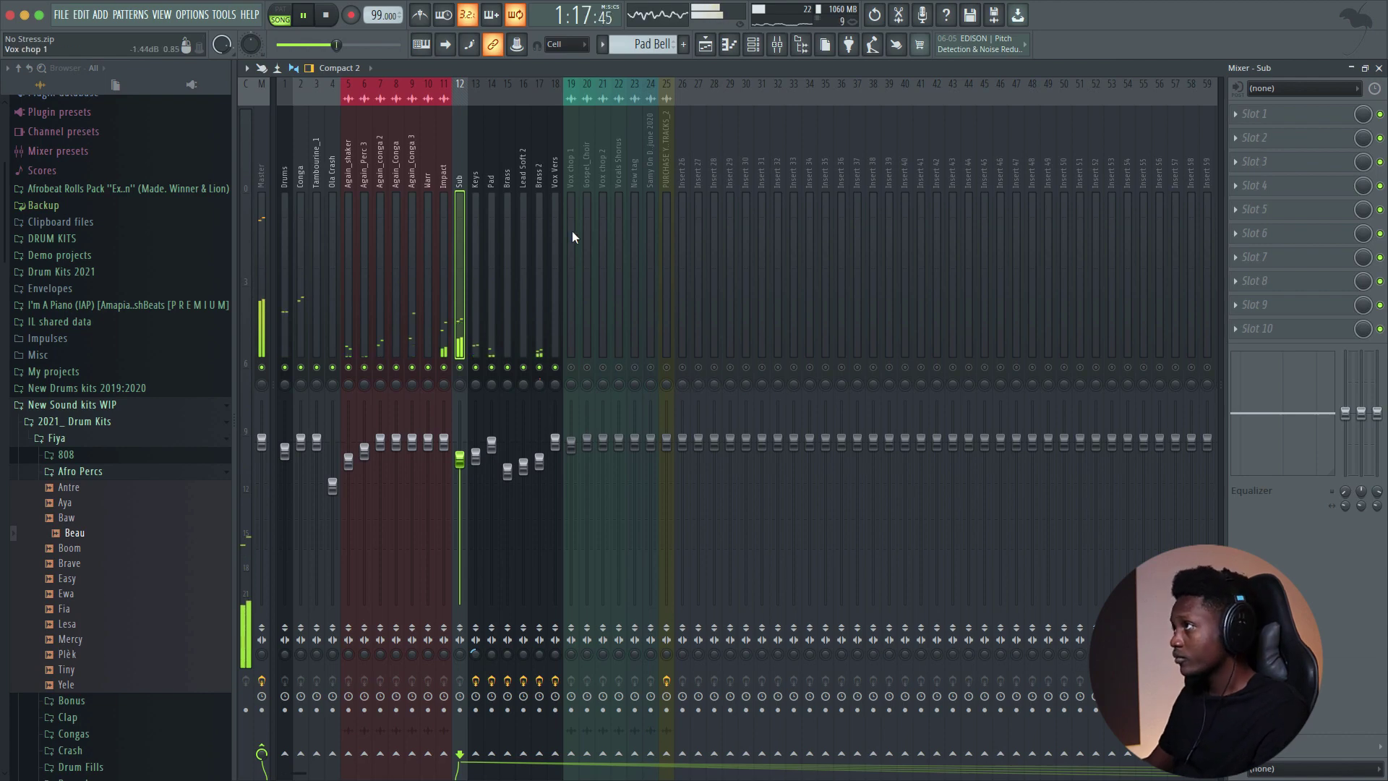
key("space")
Step: Check the Vox Vers track's effects and unmute the teal vocal tracks from Vox chop 1 through insert 24
left_click(556, 204)
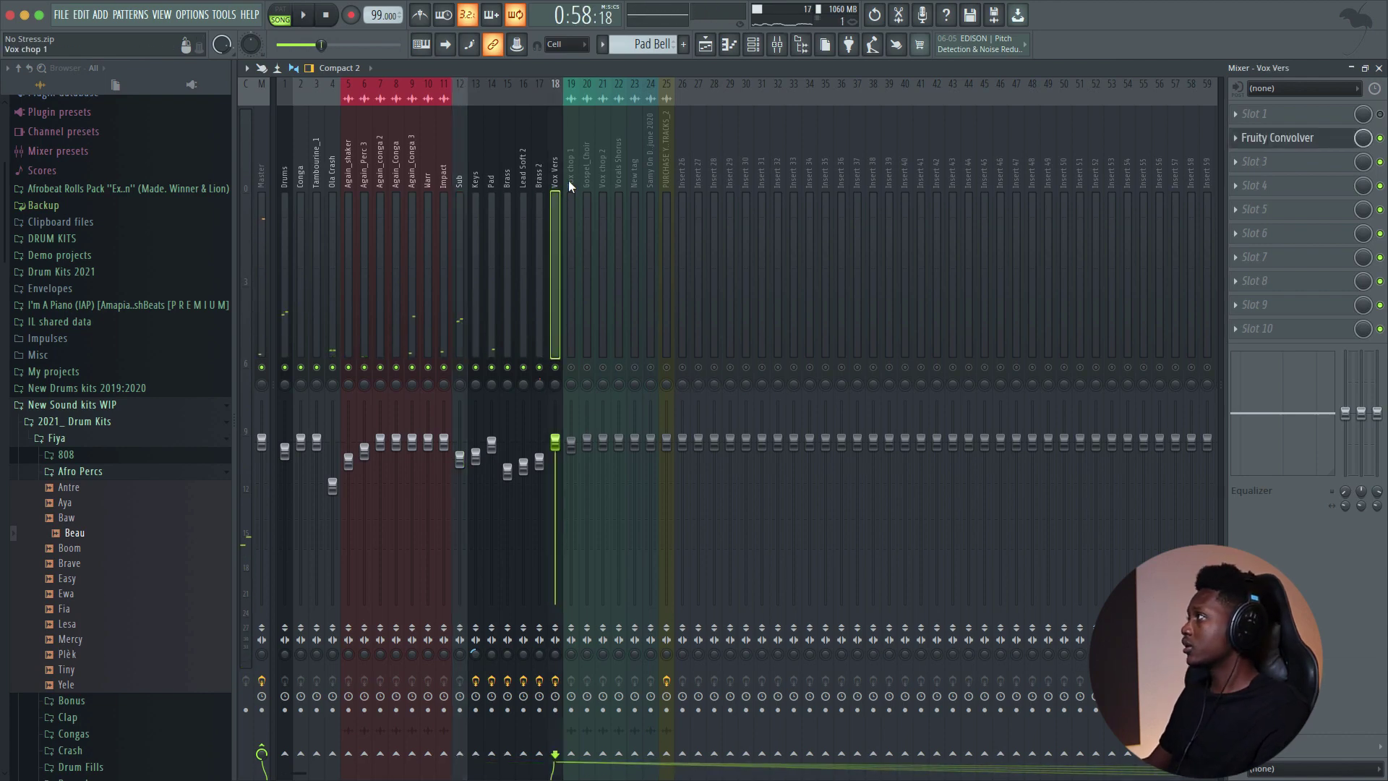
left_click(571, 179)
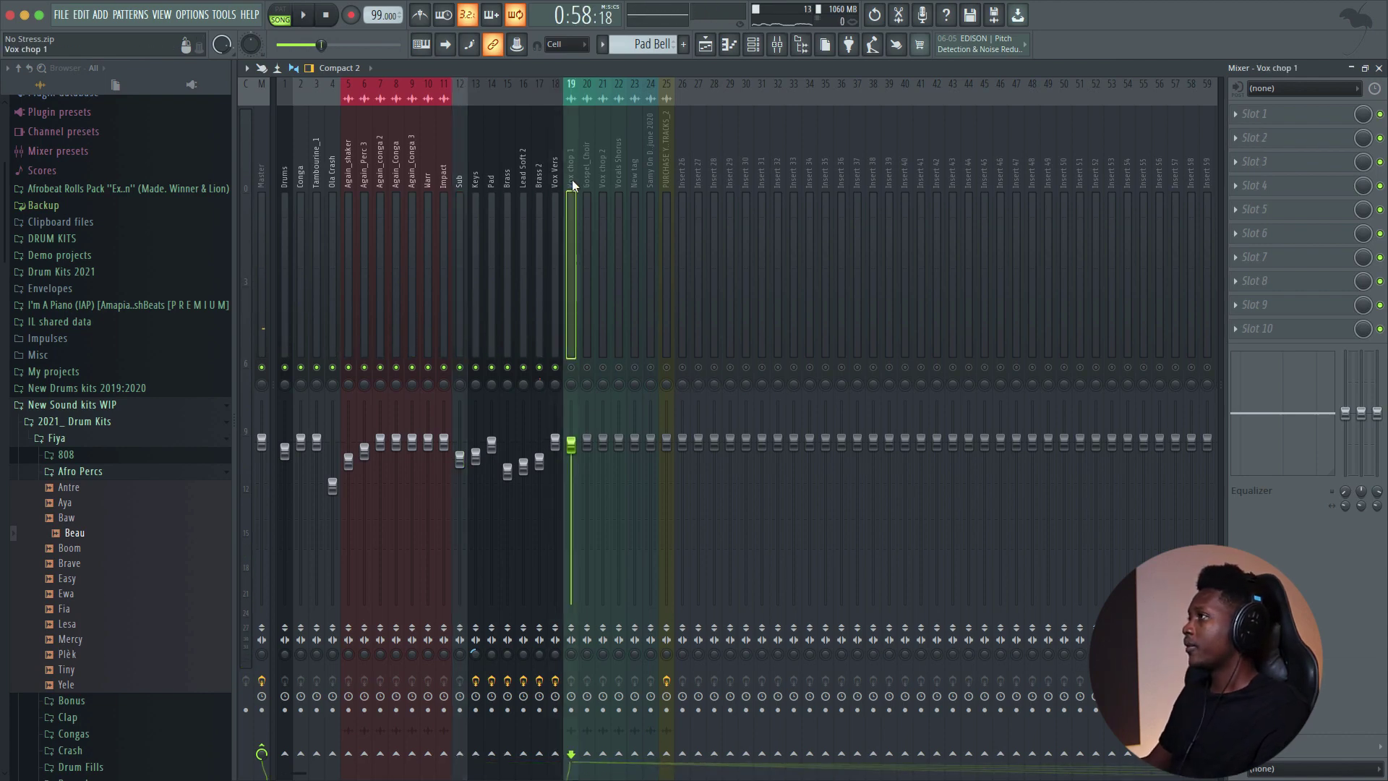
left_click(571, 367)
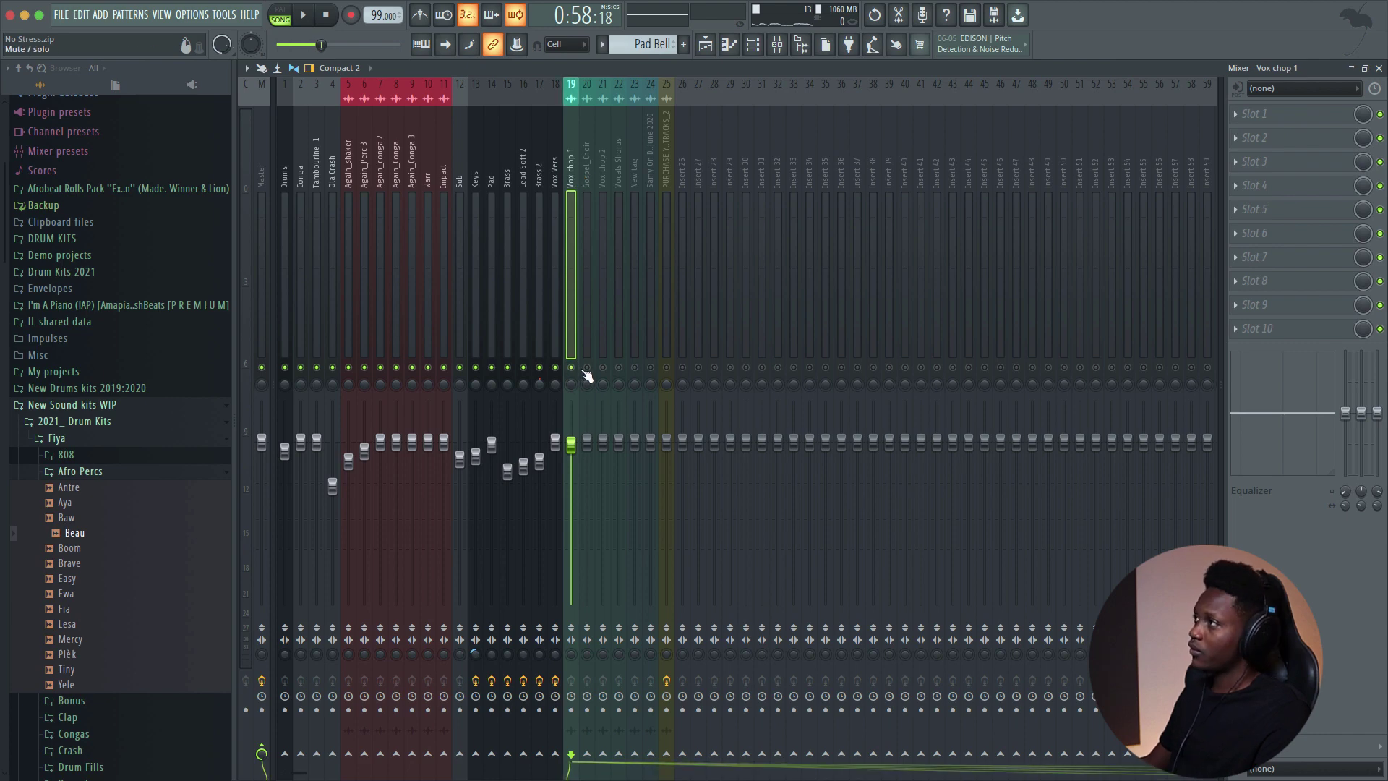
mouse_move(585, 371)
left_mouse_down()
mouse_move(675, 371)
mouse_move(642, 376)
left_mouse_up()
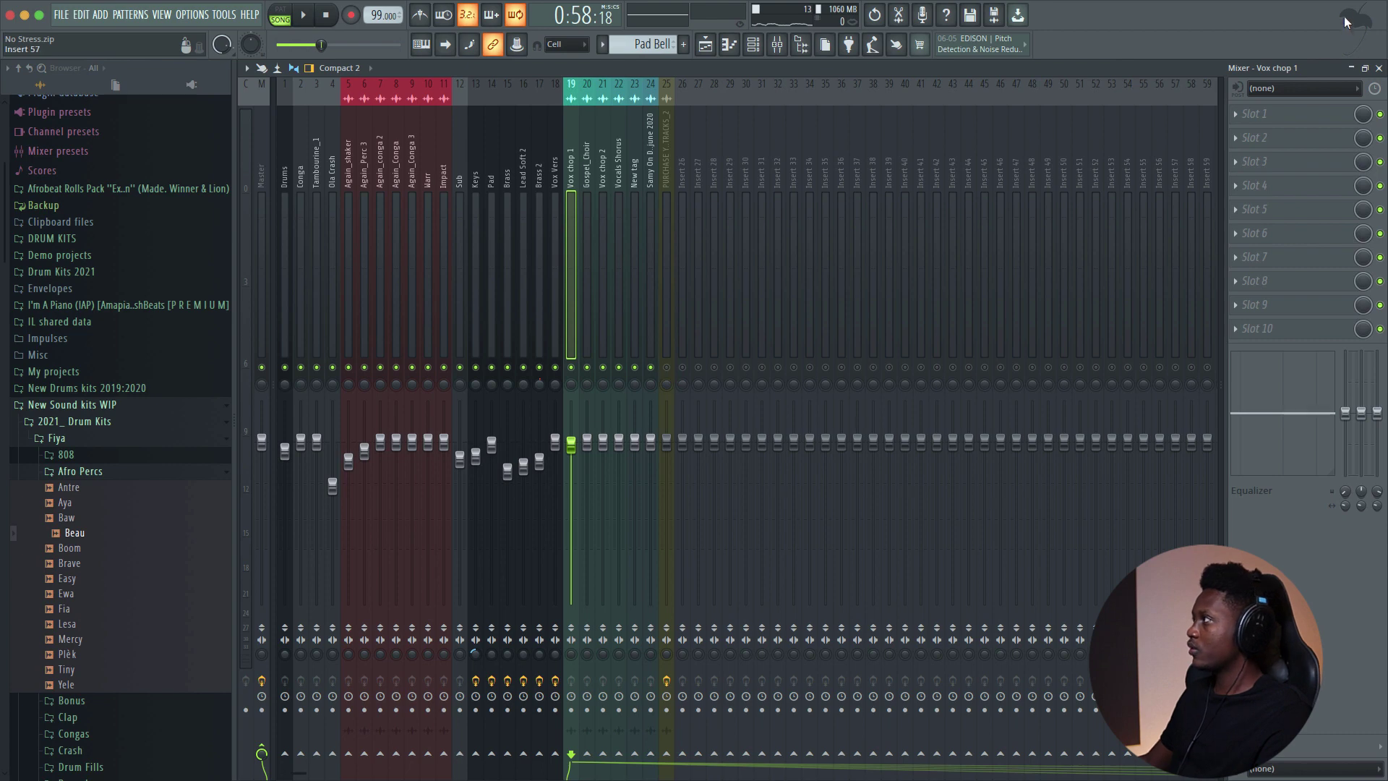
Step: Close the mixer and play the playlist from bar 13 to hear the Vox vers clip, then stop
left_click(1380, 69)
left_click(776, 89)
scroll(755, 263, "down", 2)
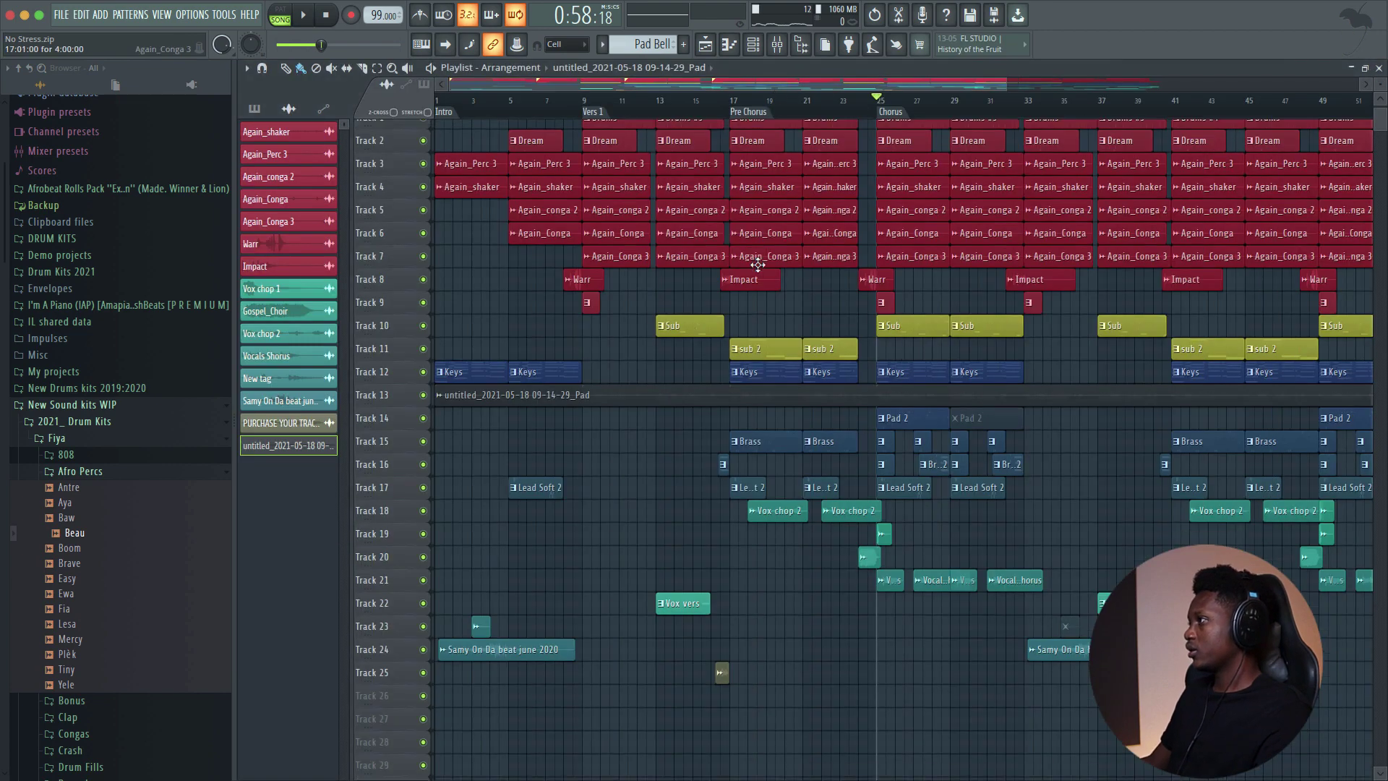
scroll(755, 261, "up", 1)
left_click(666, 114)
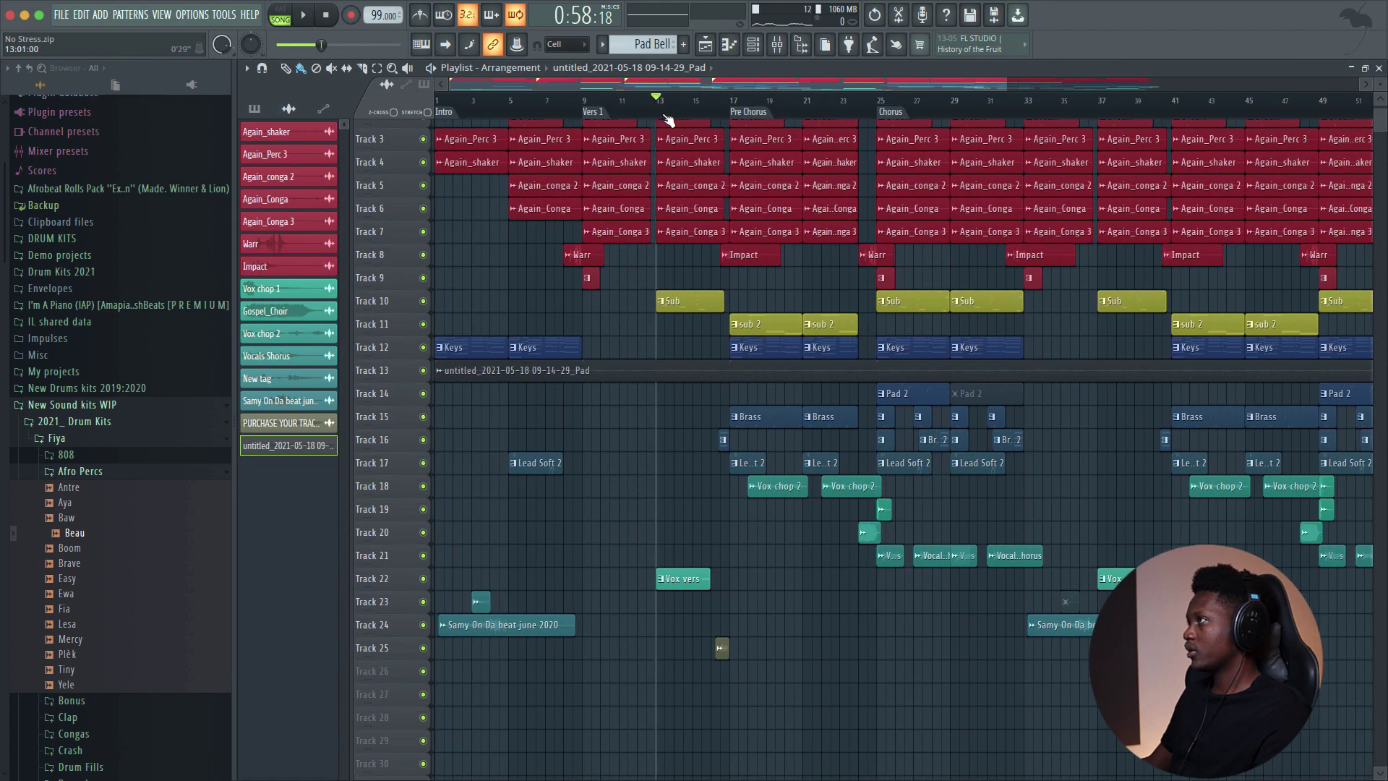
key("space")
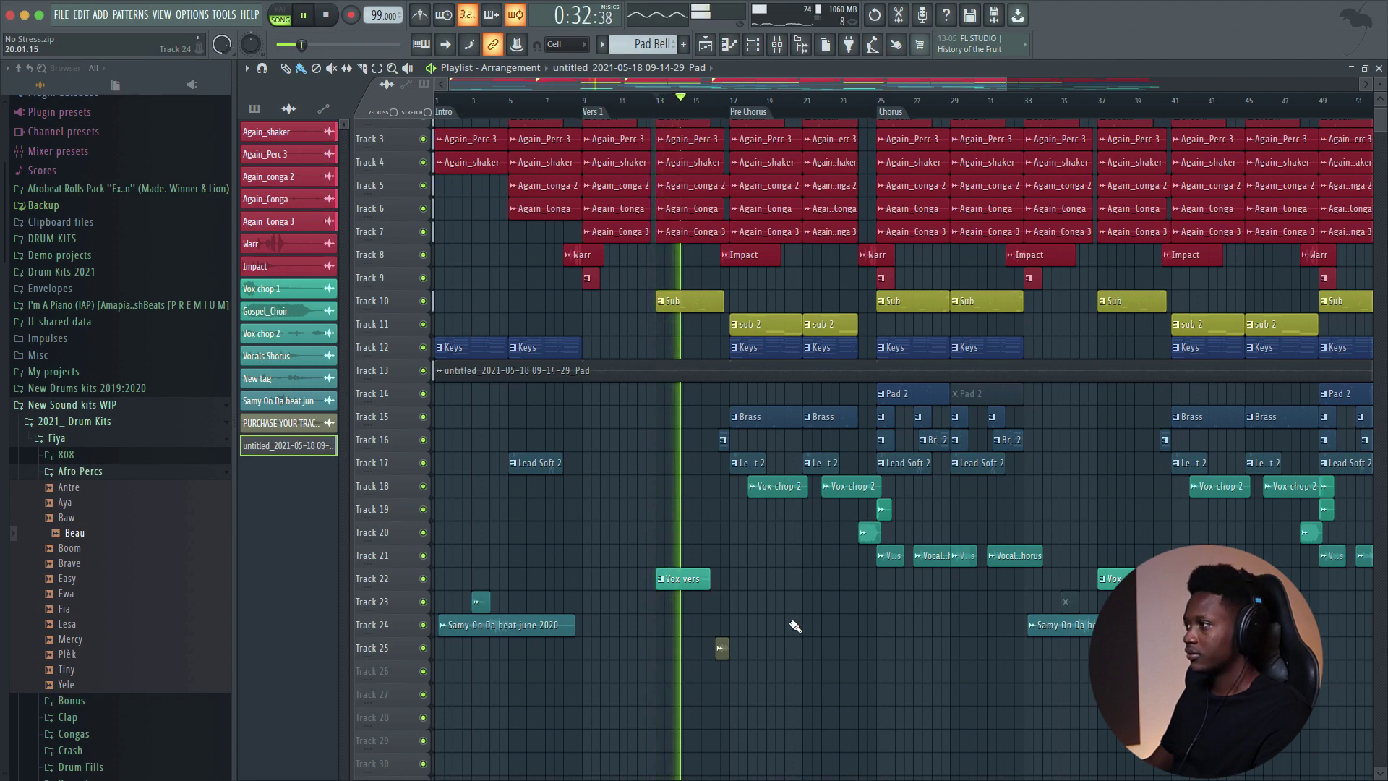
key("space")
Step: Open the Vox vers clip's Kontakt instrument, review its Exhale preset, and close the plugin window
double_click(692, 586)
left_click_drag(527, 462, 292, 222)
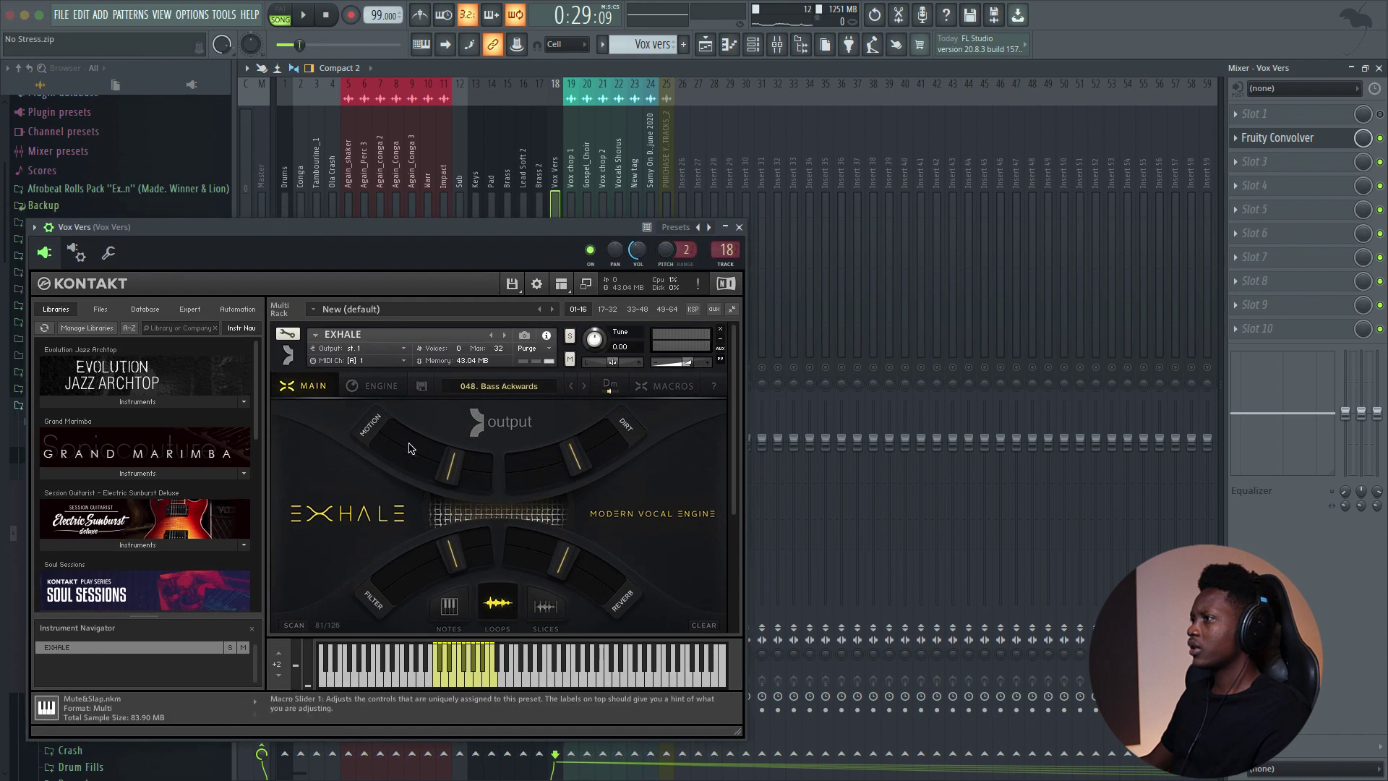
left_click(739, 228)
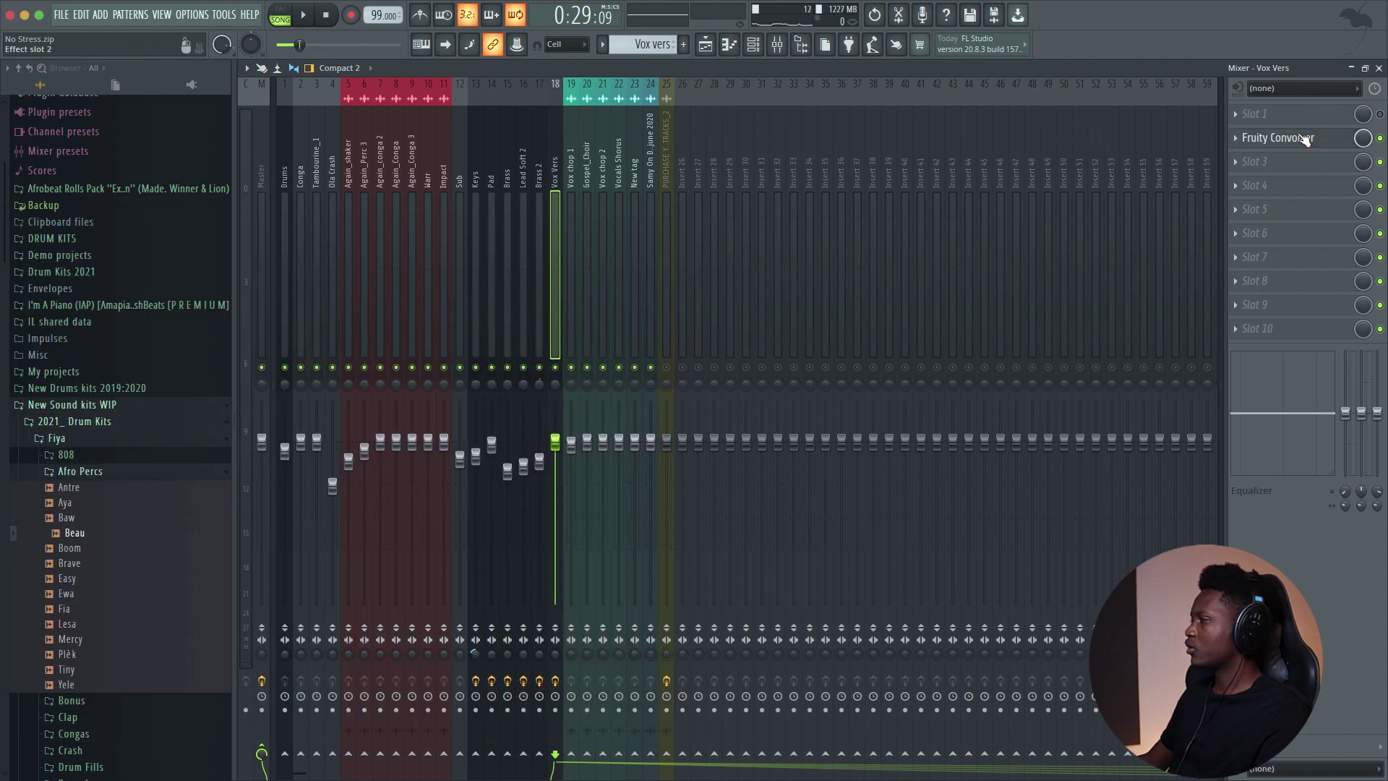
Step: Play the Vox Vers track in the mix, audition it soloed, and unsolo it to bring back all tracks
key("space")
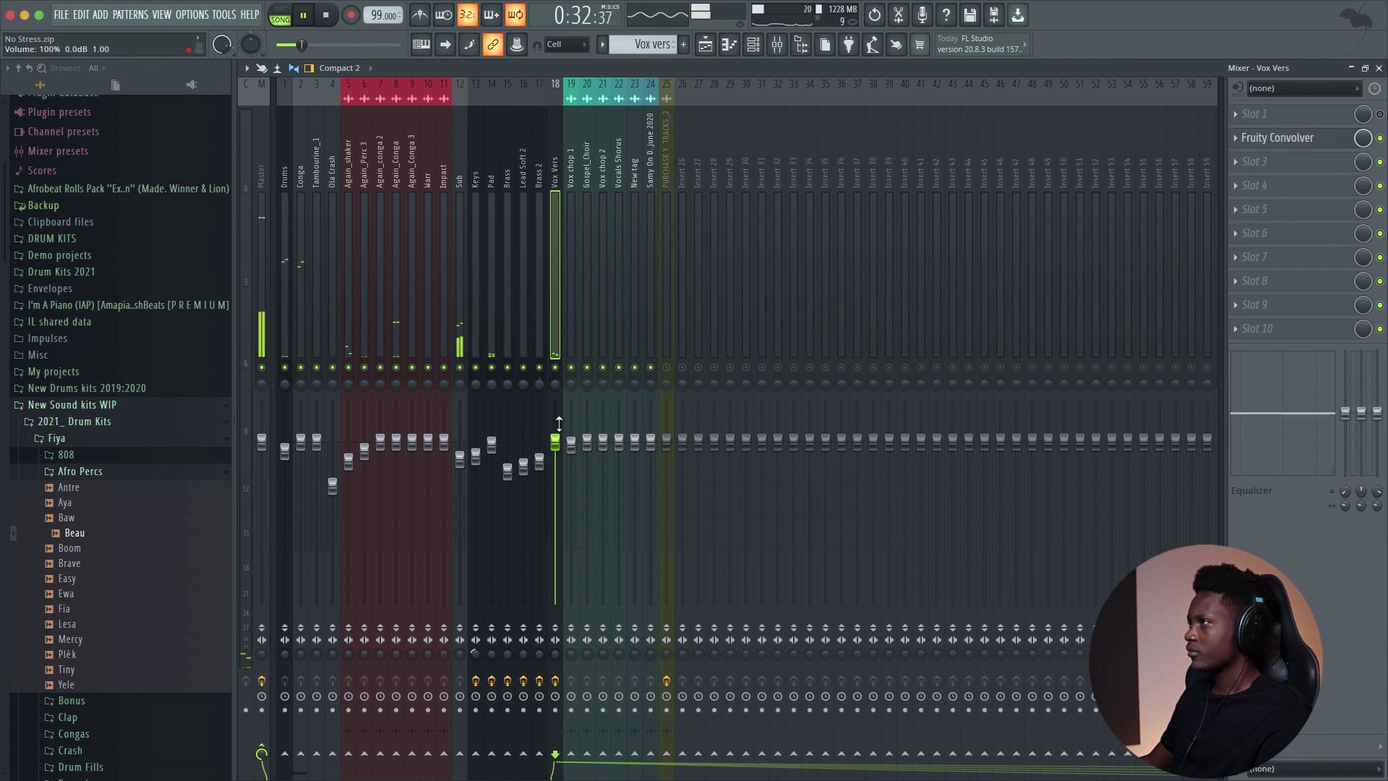
key("space")
right_click(557, 369)
key("space")
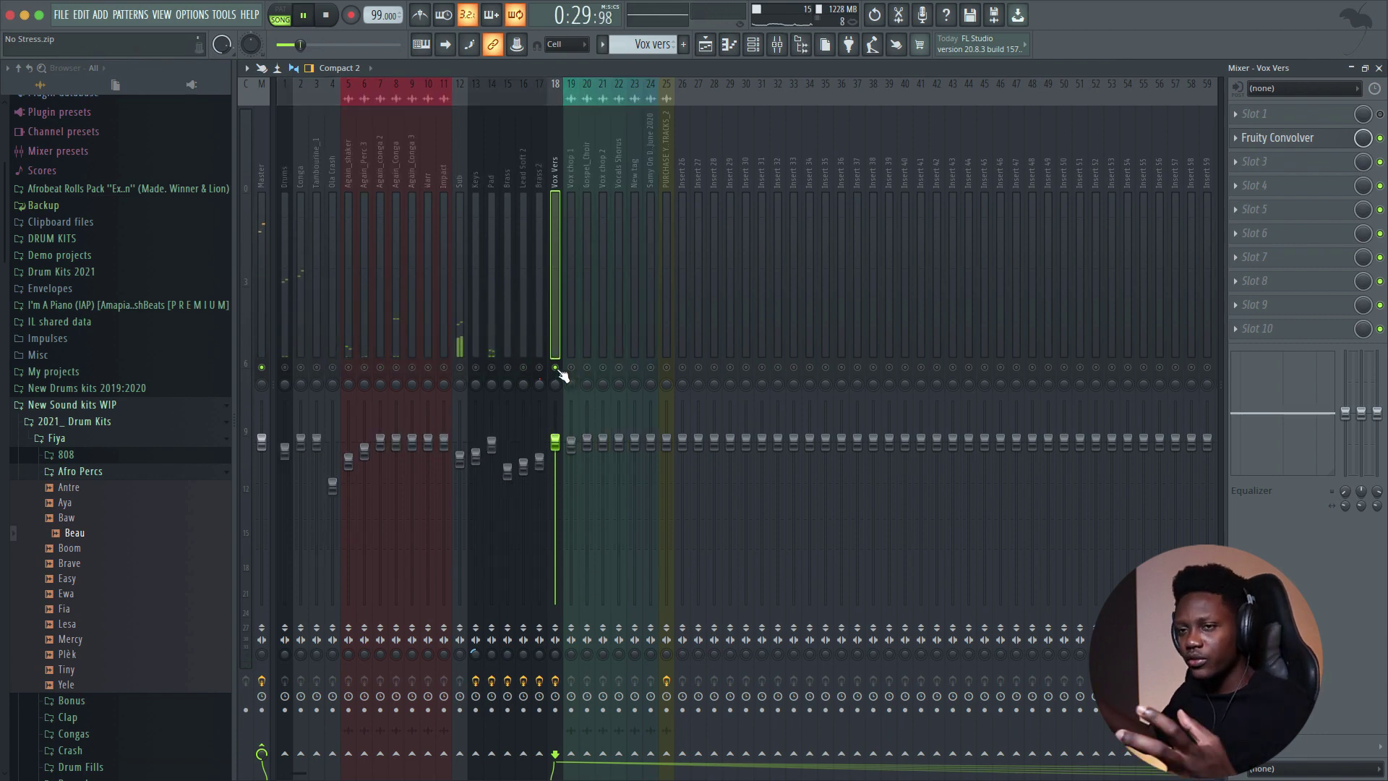
scroll(563, 375, "down", 1)
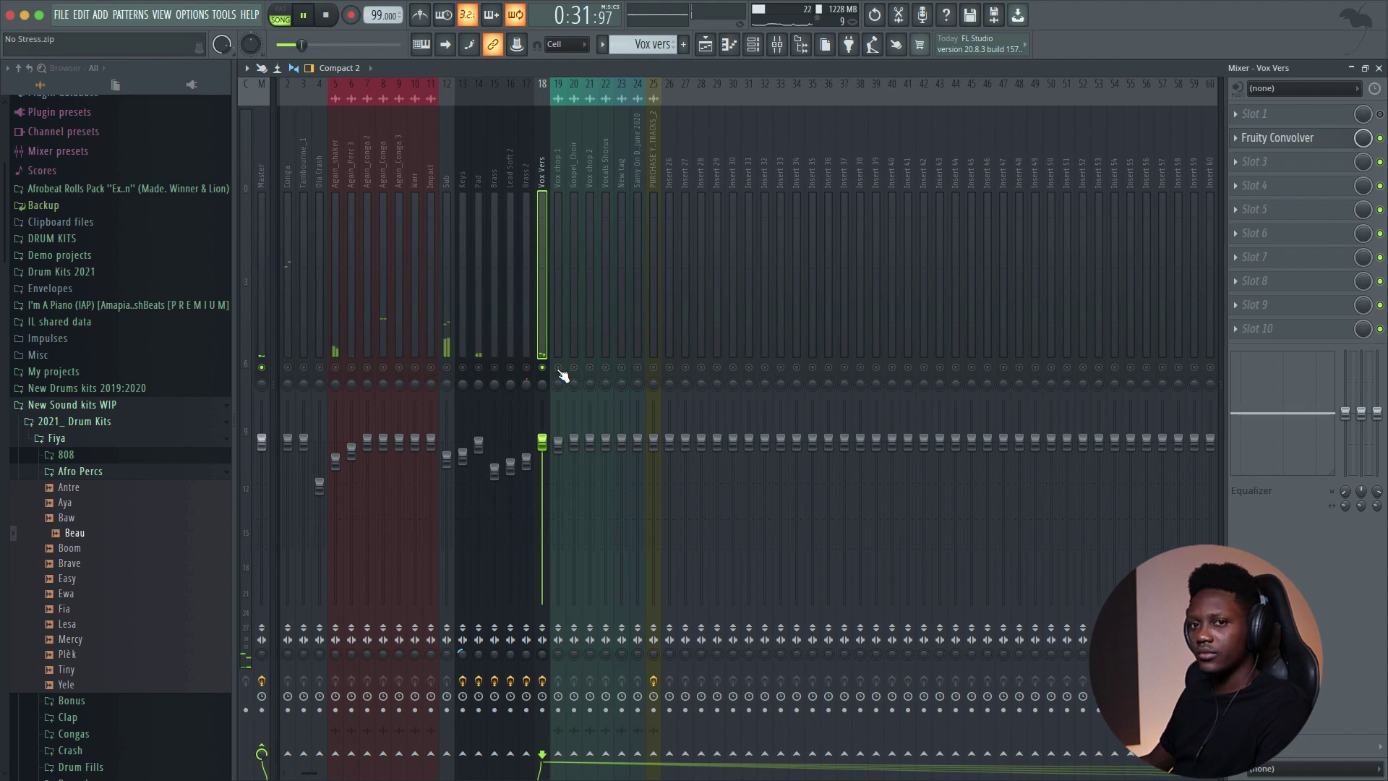
right_click(544, 369)
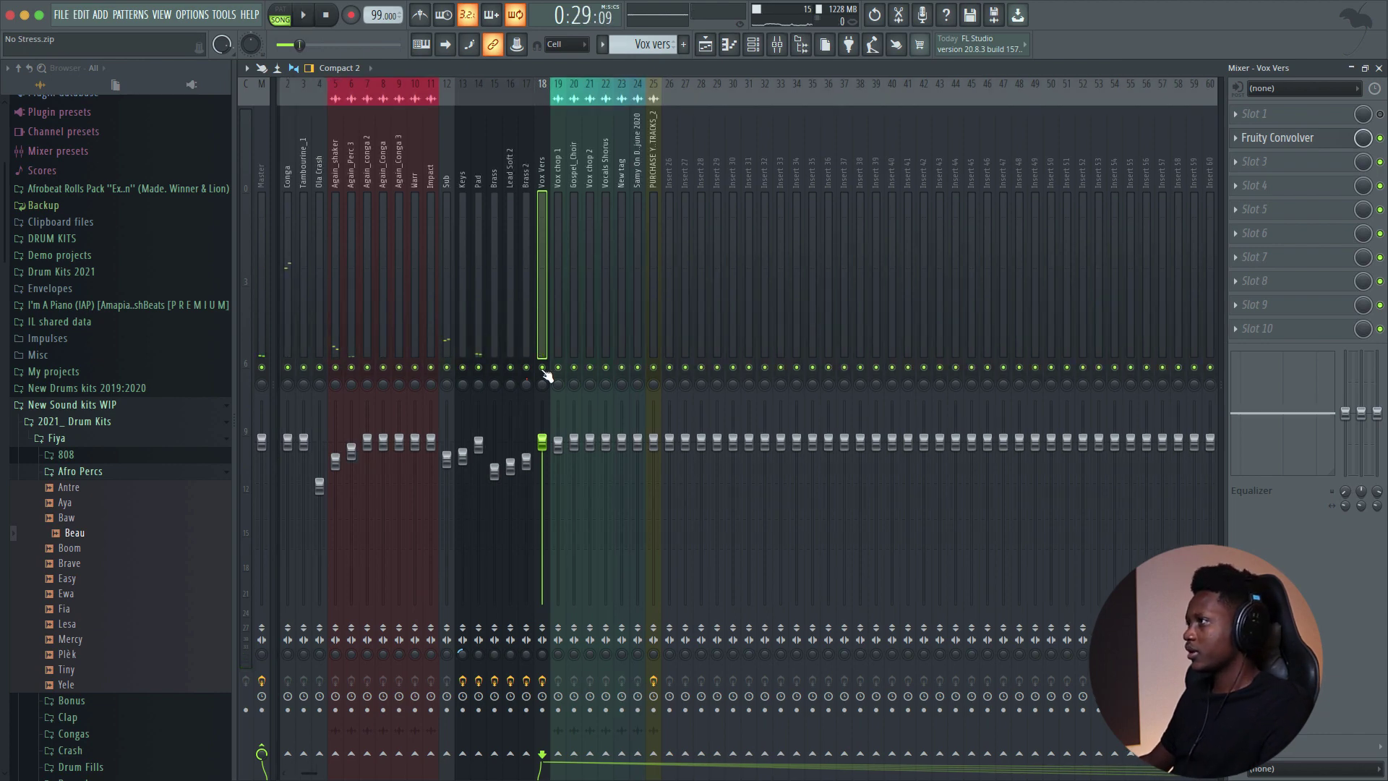
Step: Play the playlist from the Pre Chorus at bar 17 and bring up the Vox chop 2 clip's track in the mixer
key("space")
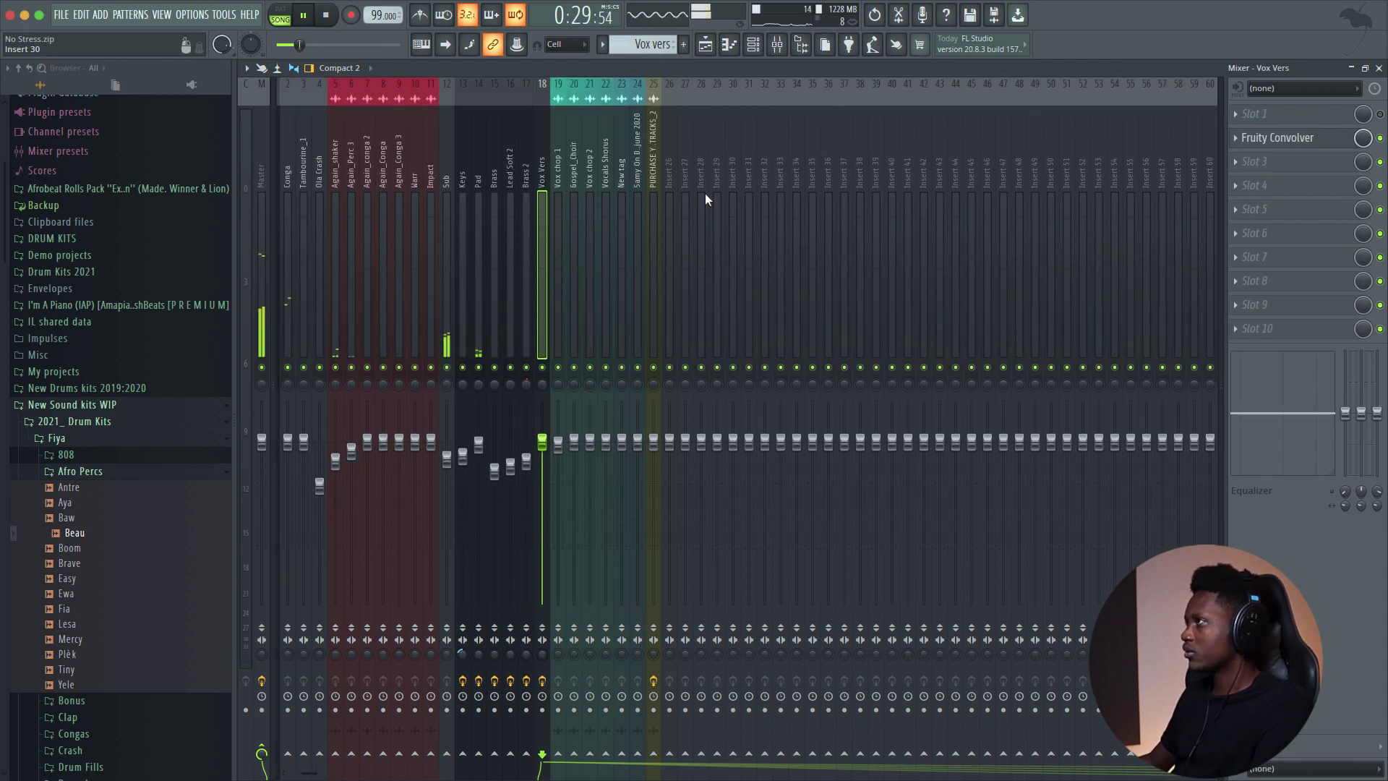
left_click(705, 45)
key("space")
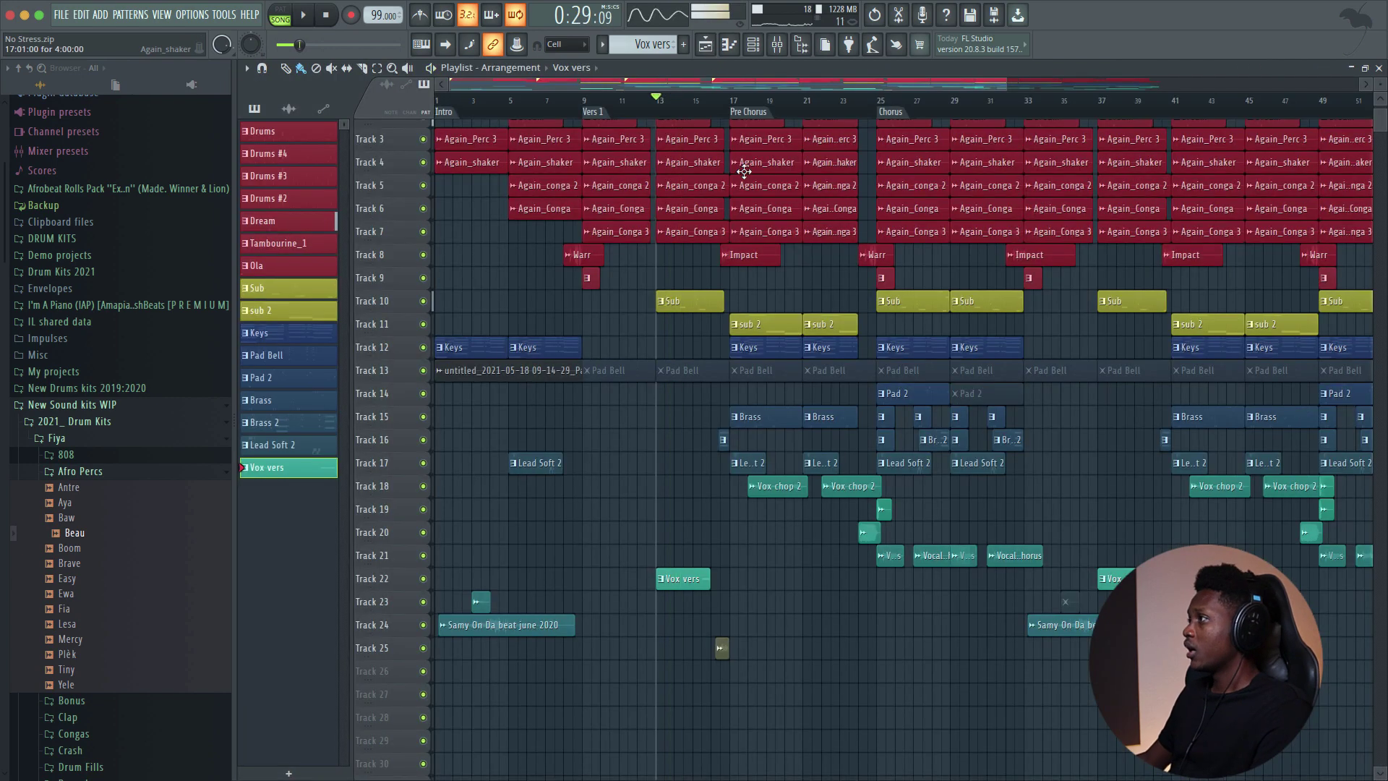
left_click(737, 104)
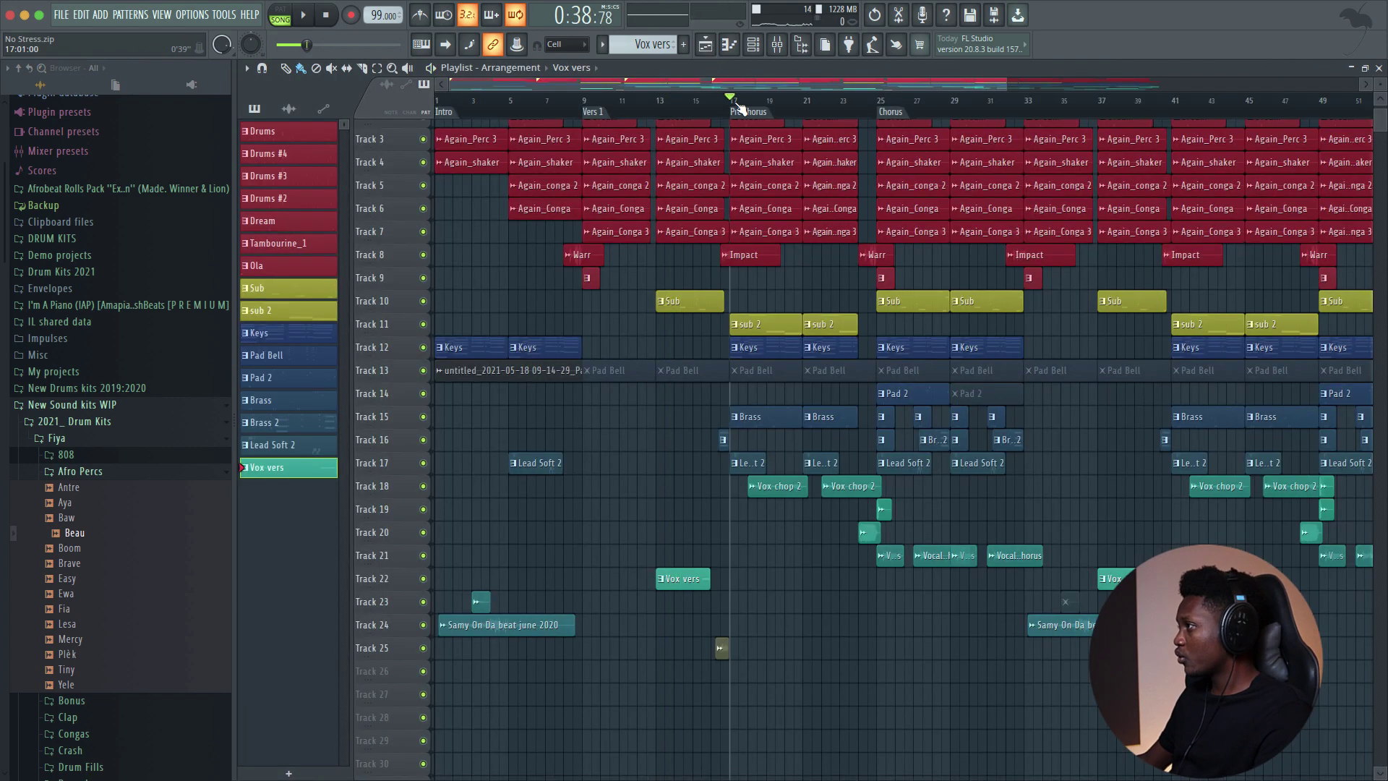
key("space")
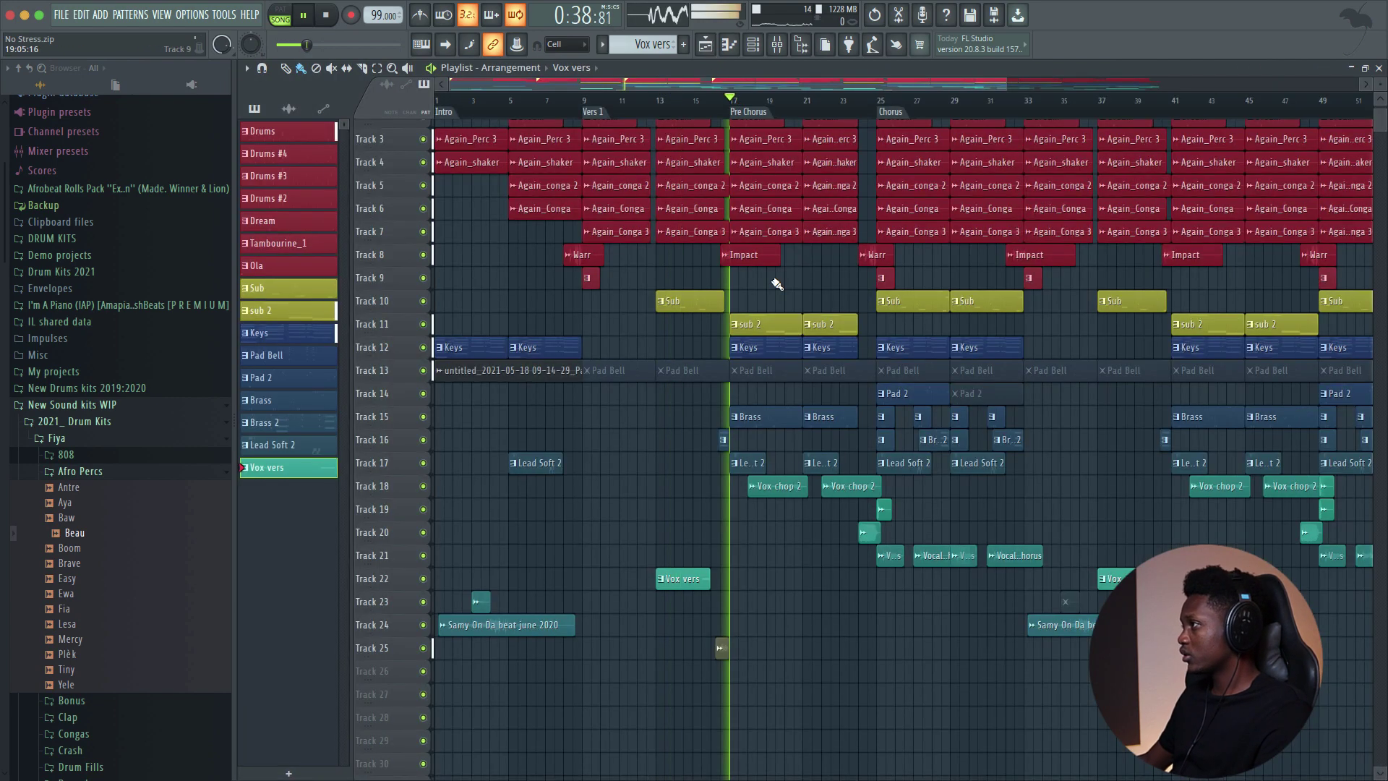
double_click(781, 486)
key("F9")
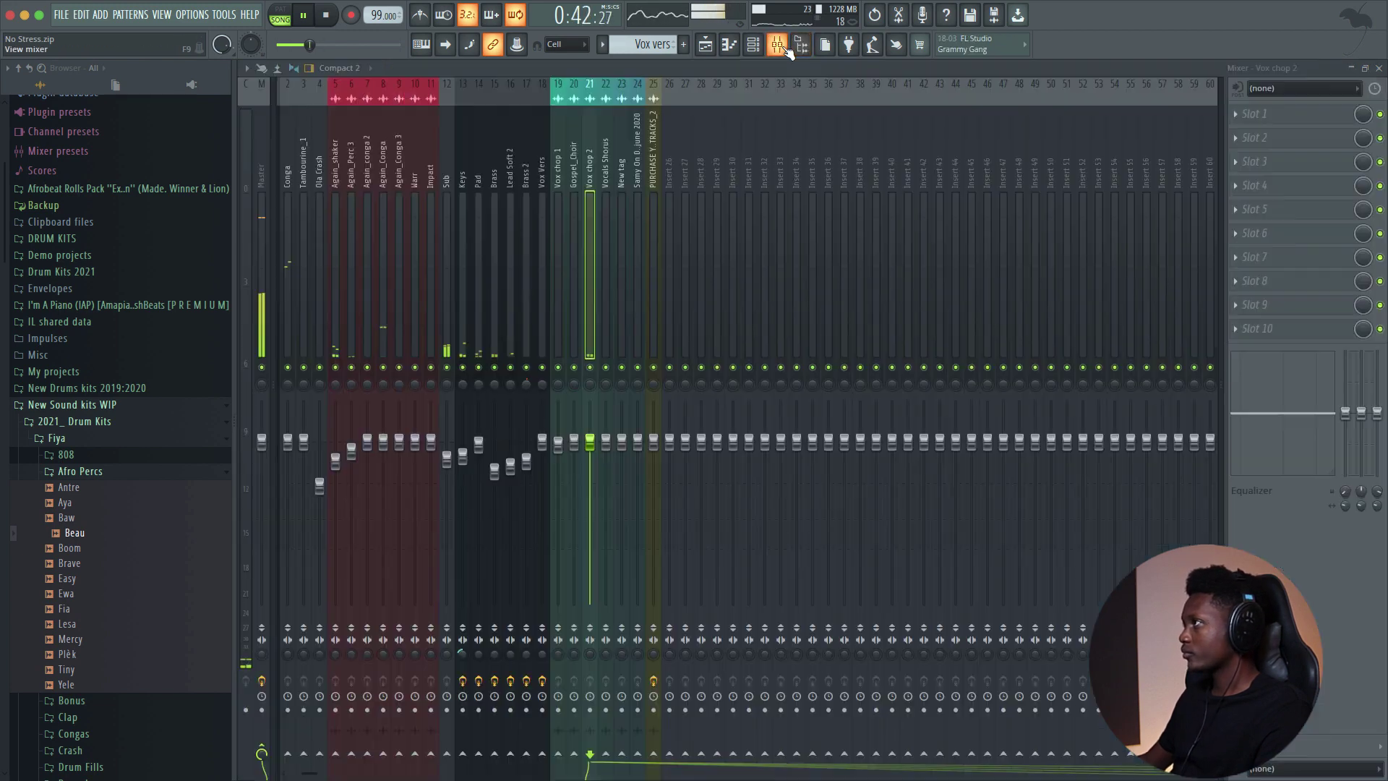
Step: Solo the Vox chop 2 mixer track and play it through the Pre Chorus
key("space")
right_click(590, 367)
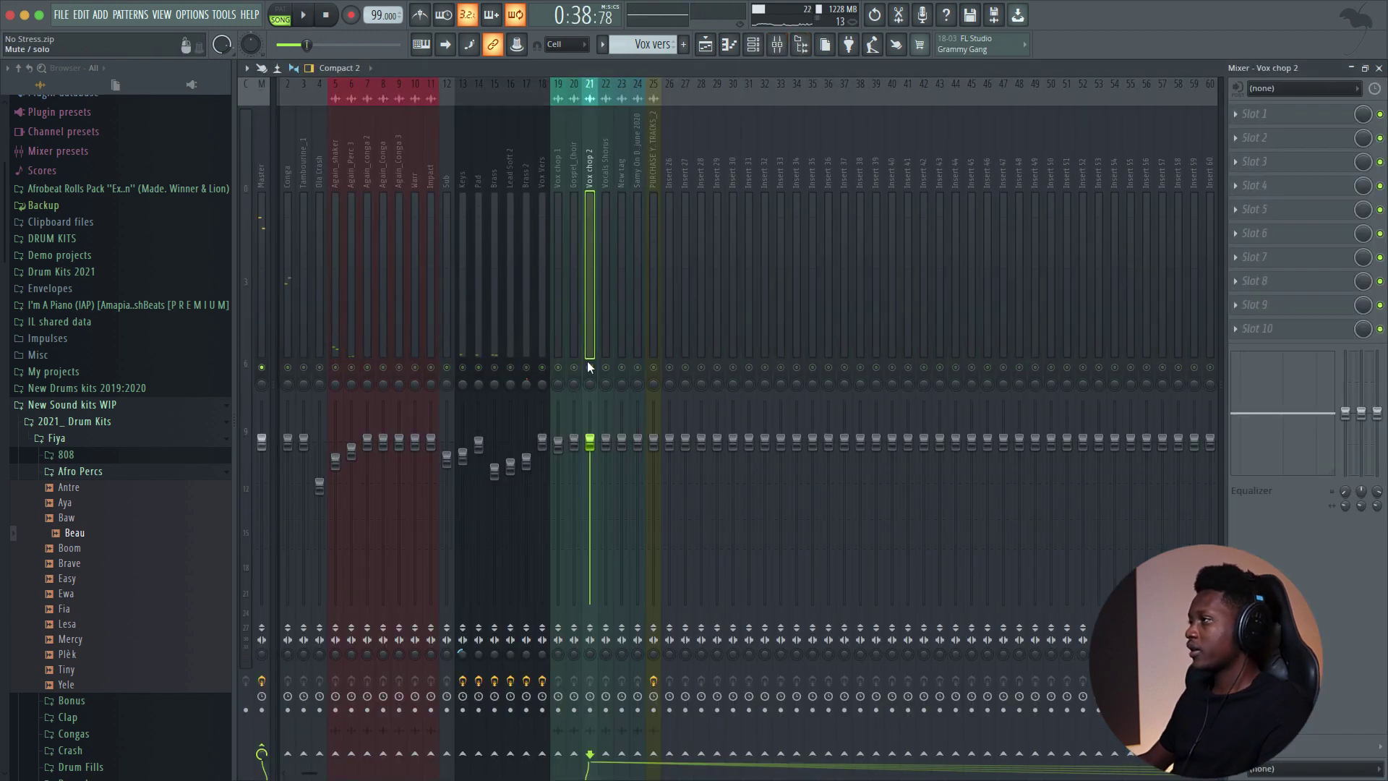
key("space")
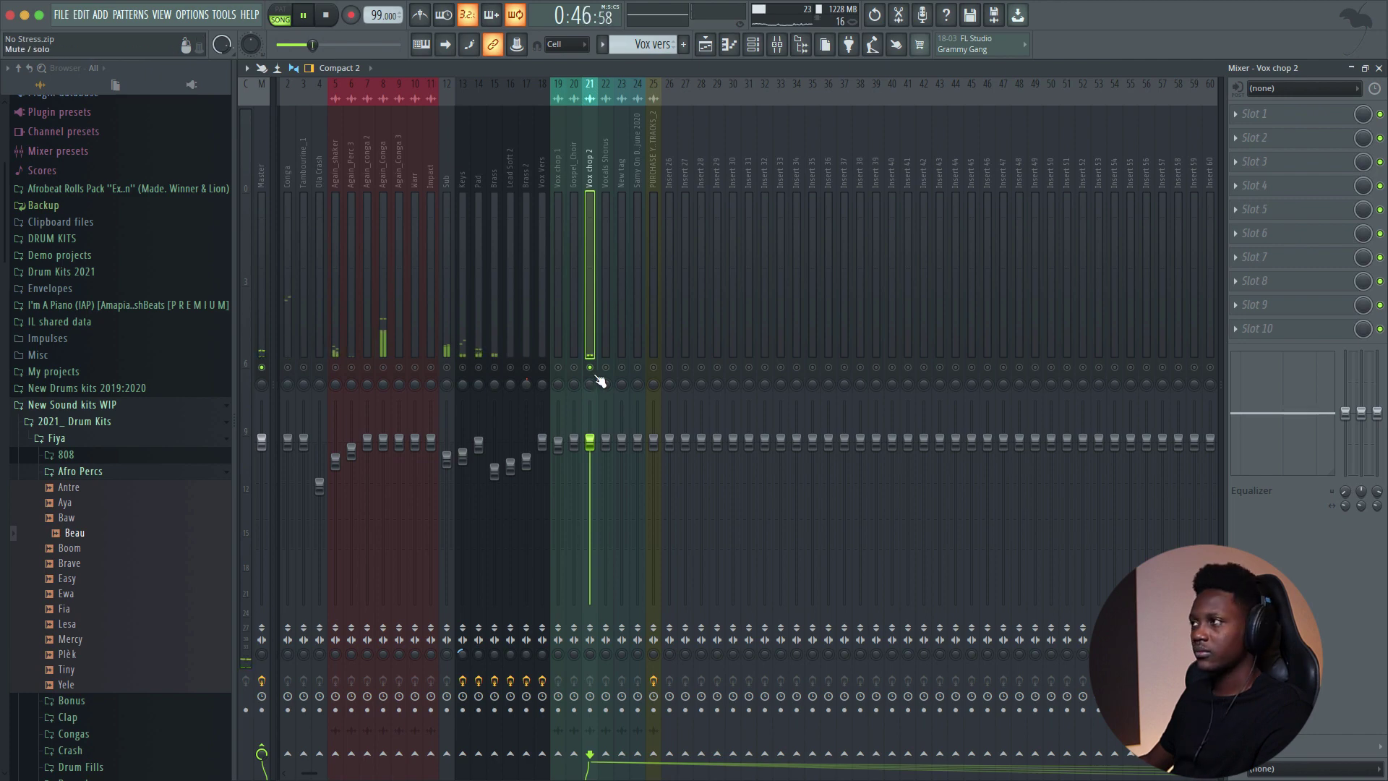
Step: Return to the playlist and play the transition just before the Chorus, then stop playback
left_click(705, 45)
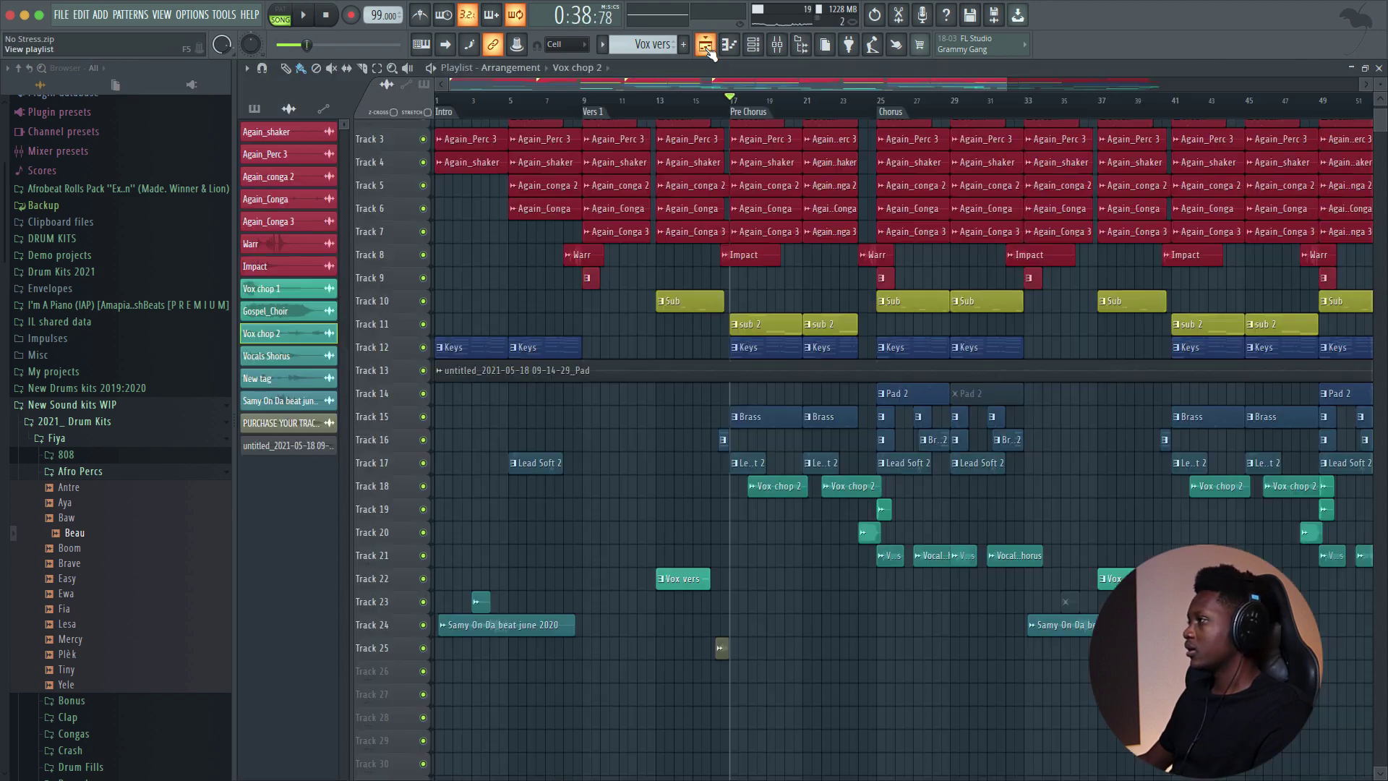
left_click_drag(859, 109, 772, 137)
left_click(842, 109)
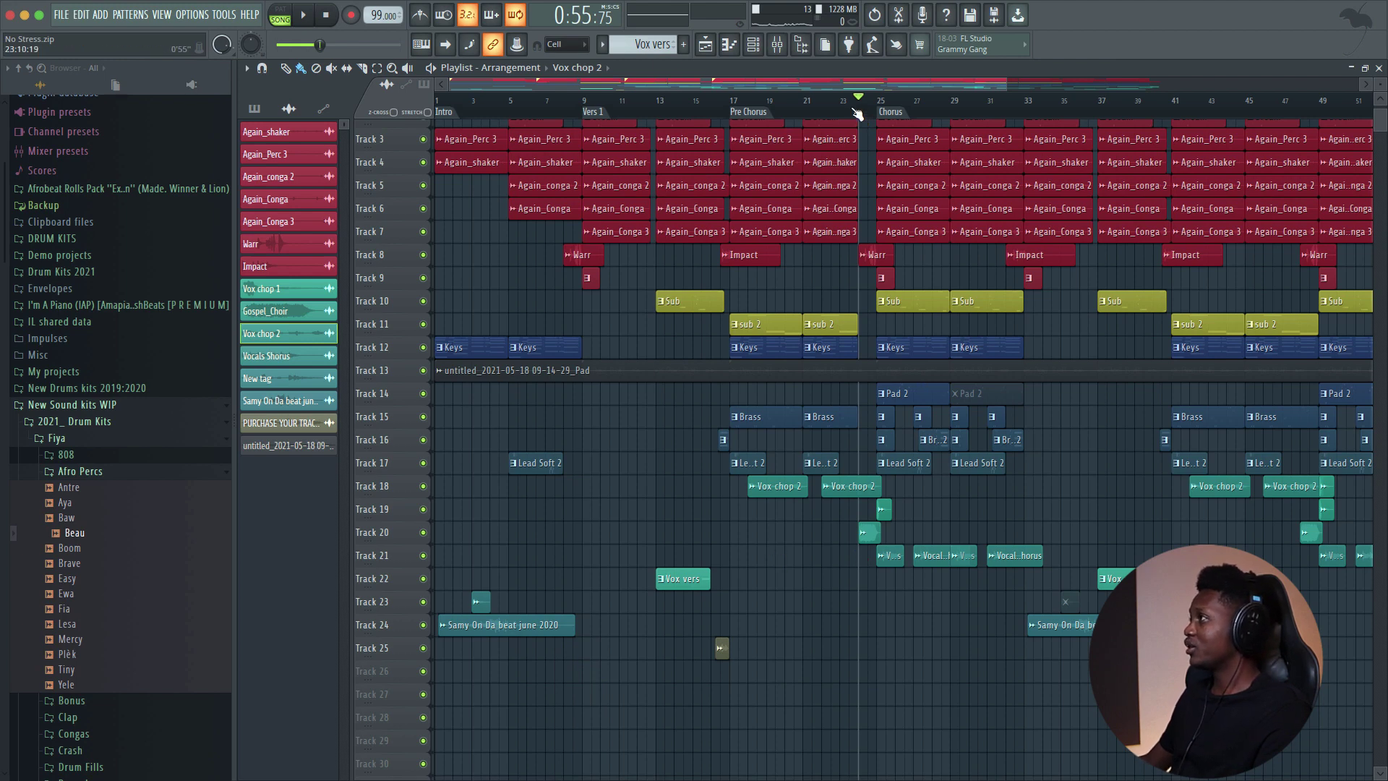
key("space")
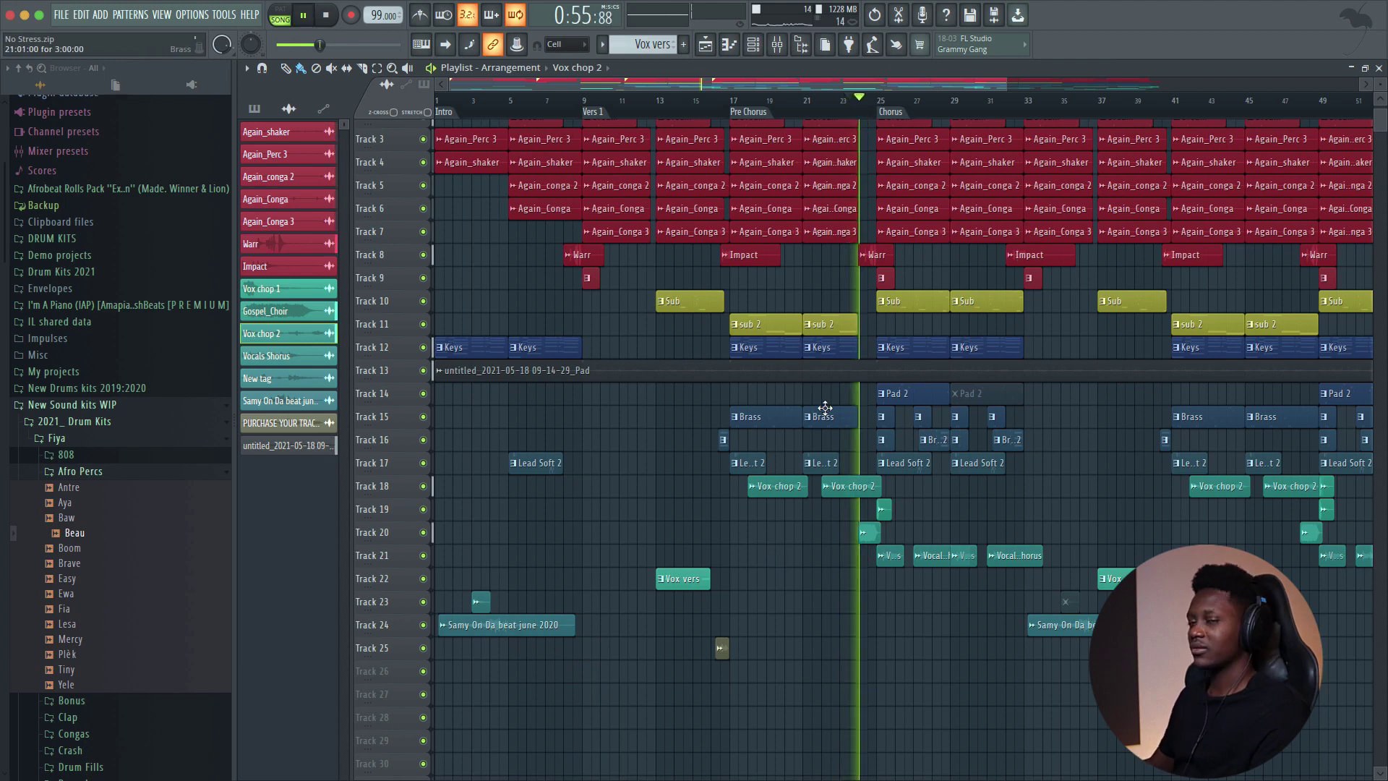
key("space")
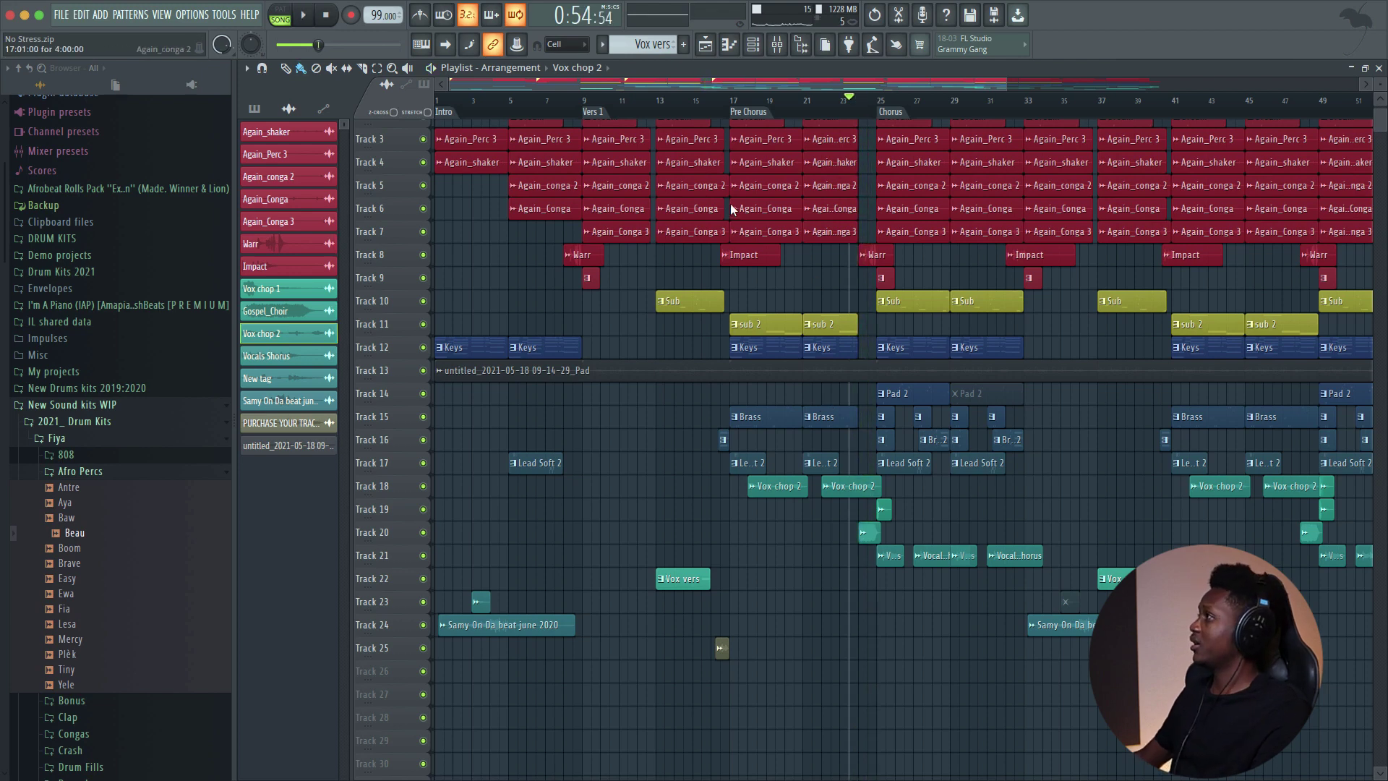
Step: Bring up the mixer and play the transition into the Chorus with the Vox chop 2, Vocals Shorus and Gospel_Choir tracks active
left_click(778, 44)
key("space")
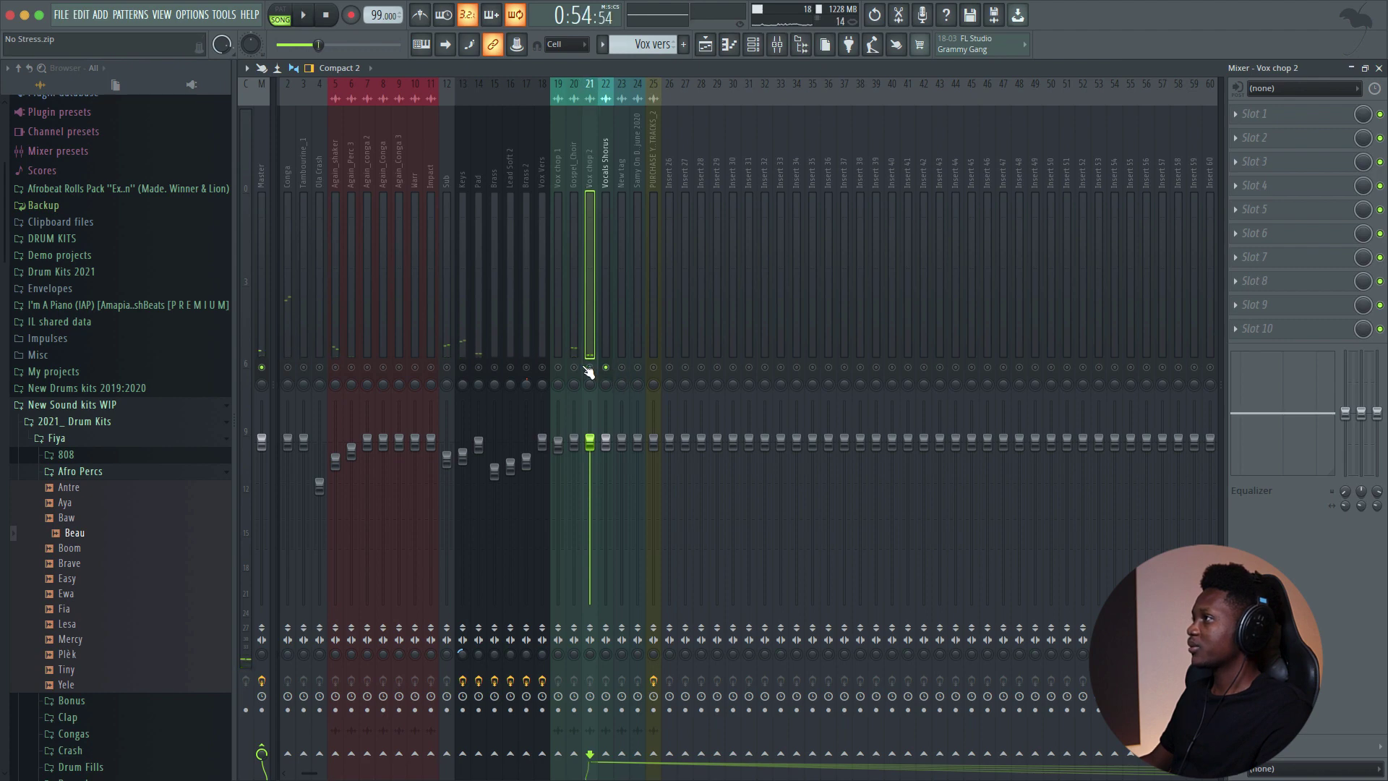
key("space")
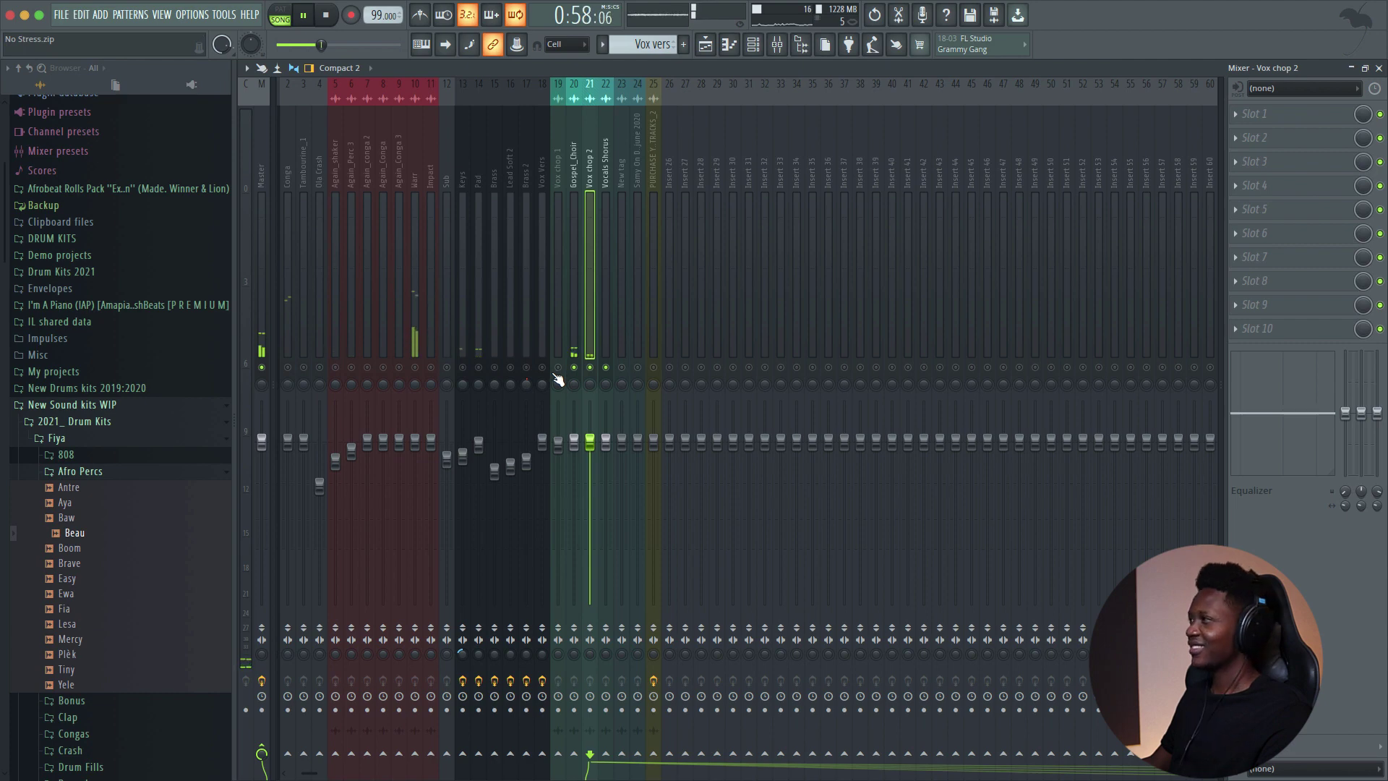
key("space")
Step: Unmute the Pad, Brass, Gospel_Choir and New tag mixer tracks while playing the transition into the Chorus
left_click(478, 368)
left_click(495, 368)
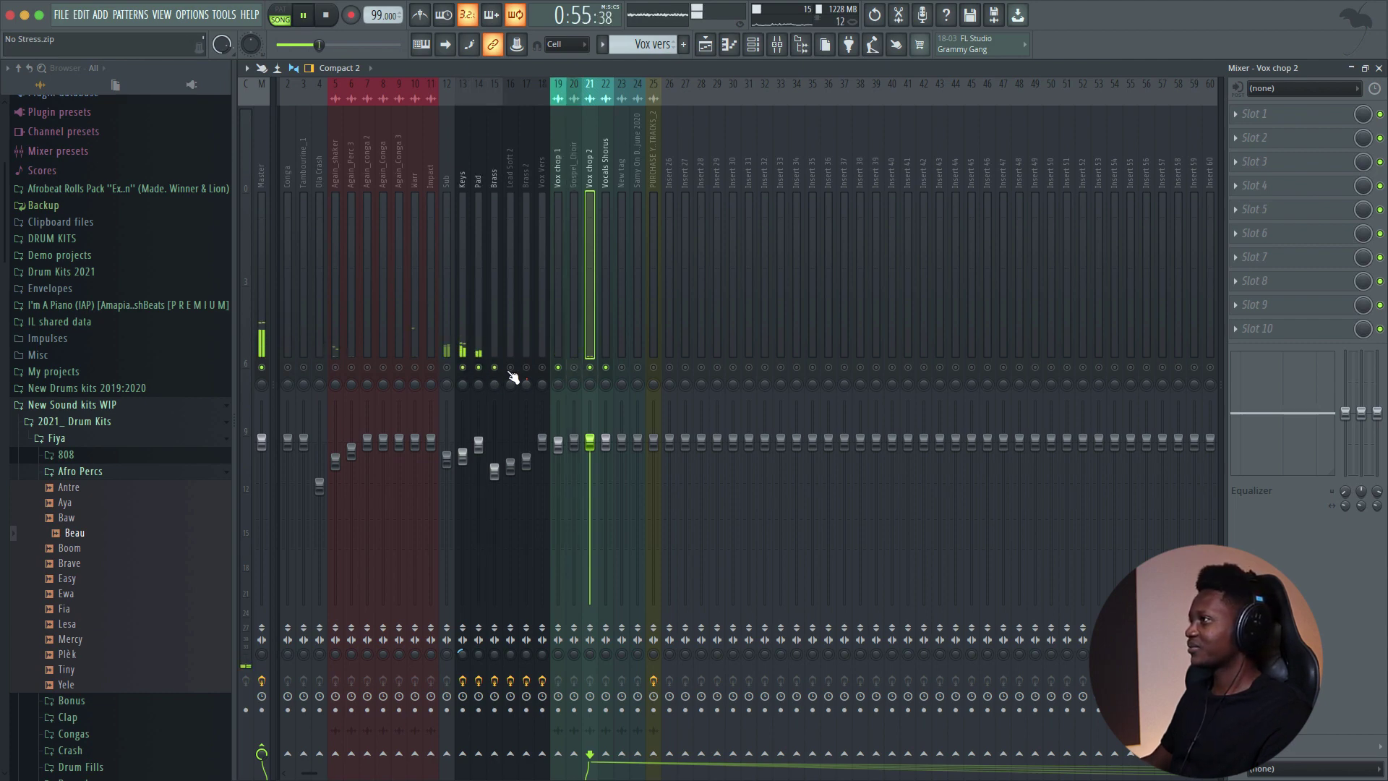
left_click(574, 368)
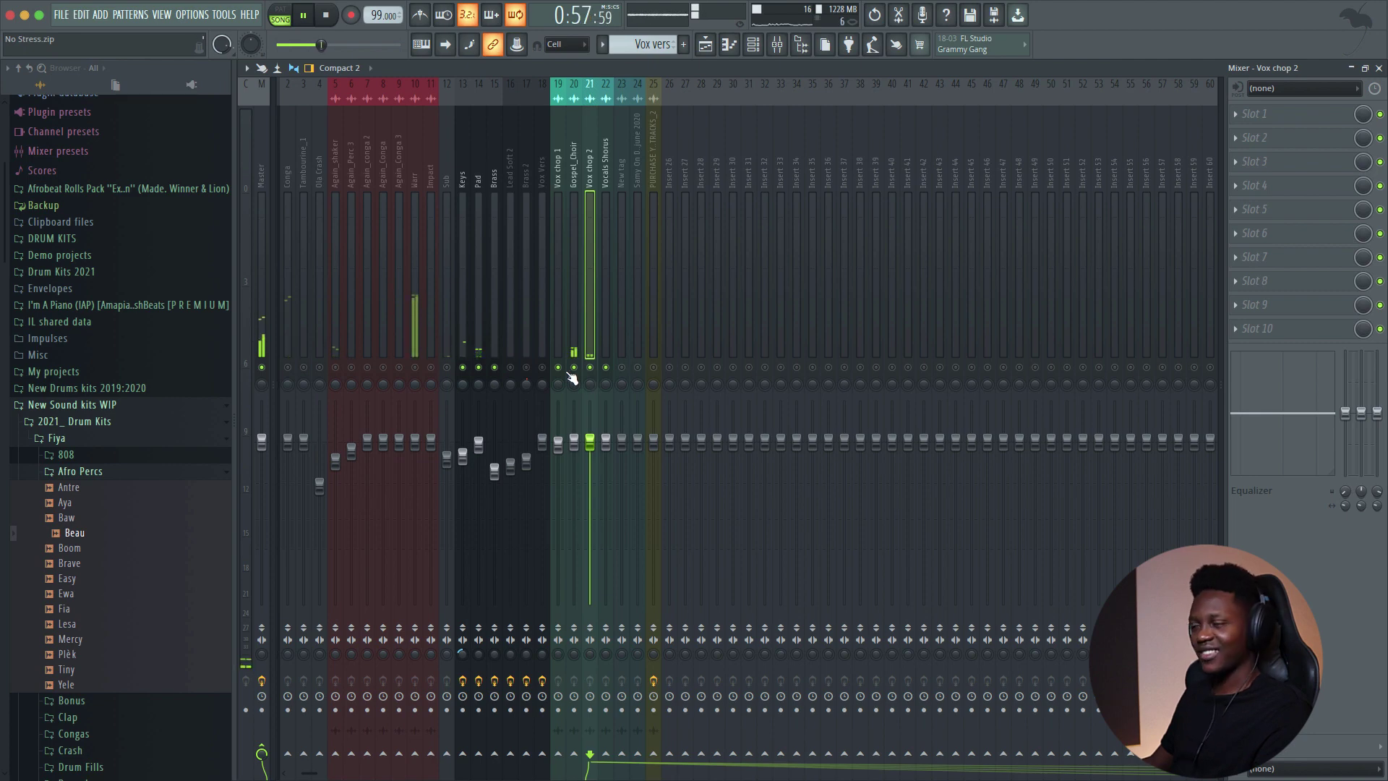
left_click(622, 368)
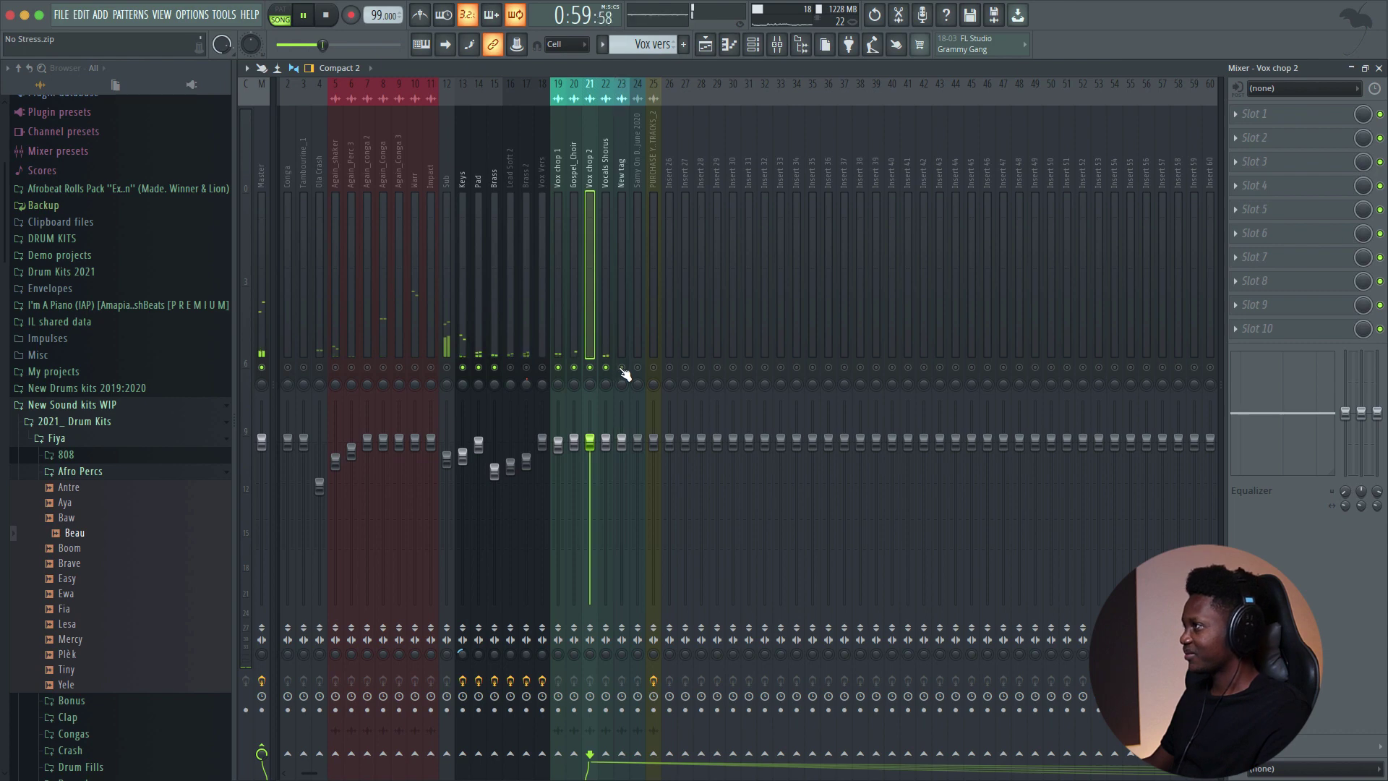
key("space")
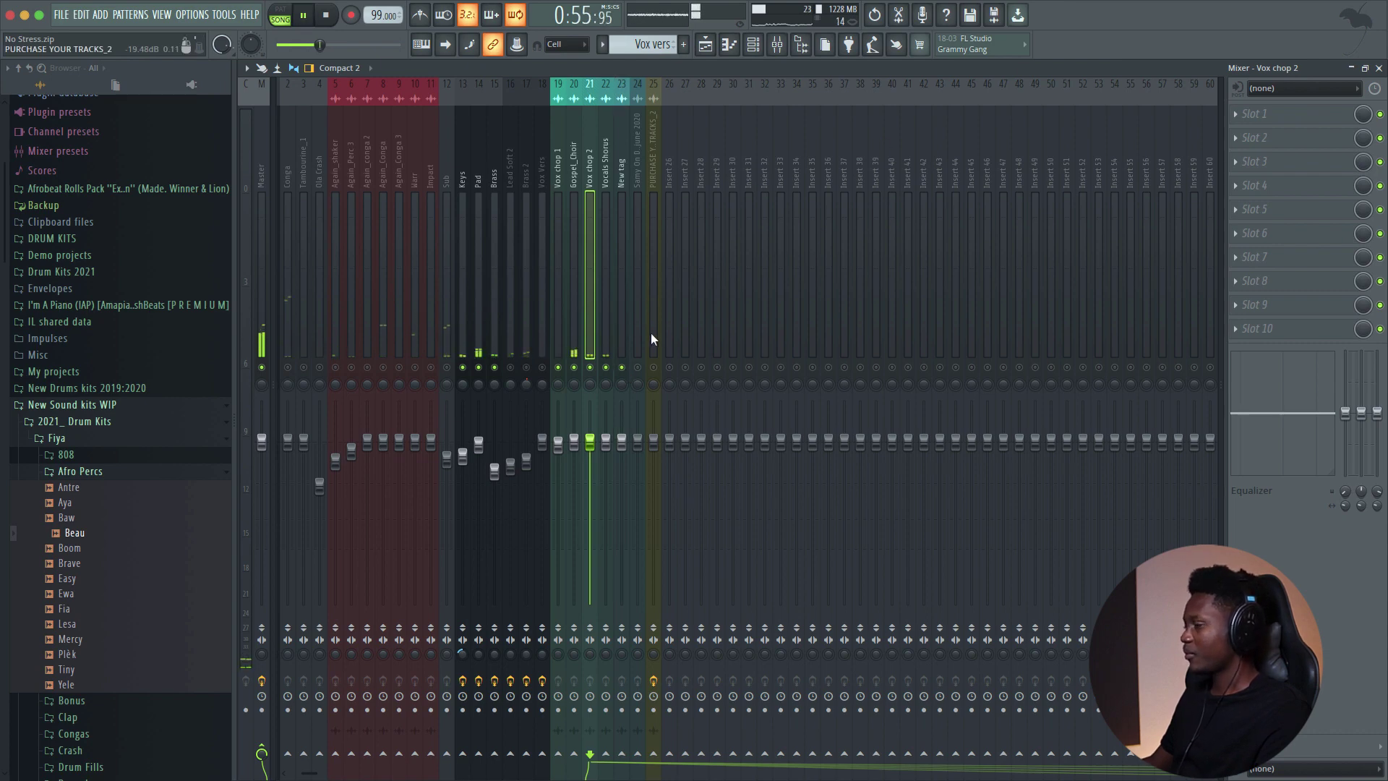
Step: Return to the playlist, stop playback and open the channel settings of the Vox chop 1 clip at the Chorus start
left_click(1379, 68)
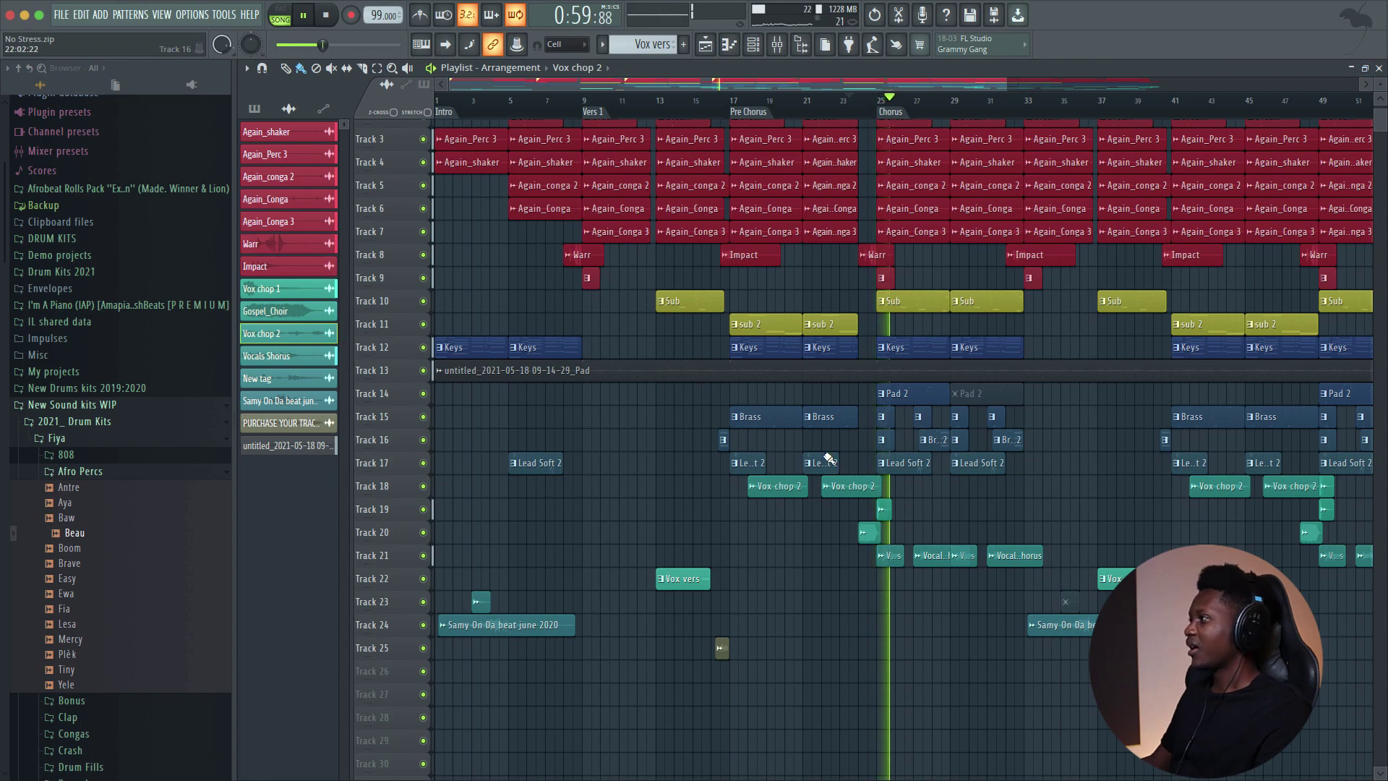
key("space")
left_click(883, 511)
left_click(886, 510)
double_click(885, 510)
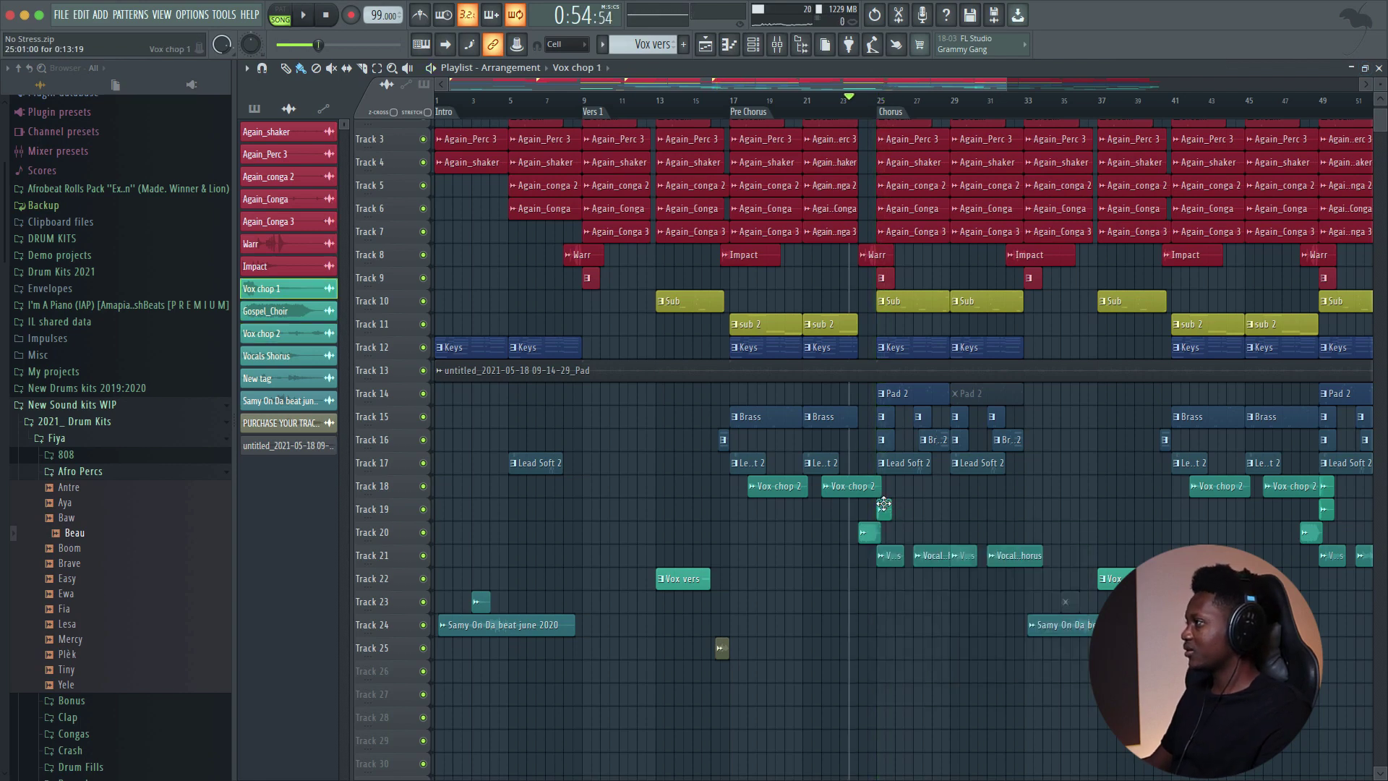
Step: Play the transition into the Chorus with the Vox chop 1 settings open, then stop playback
key("space")
key("space")
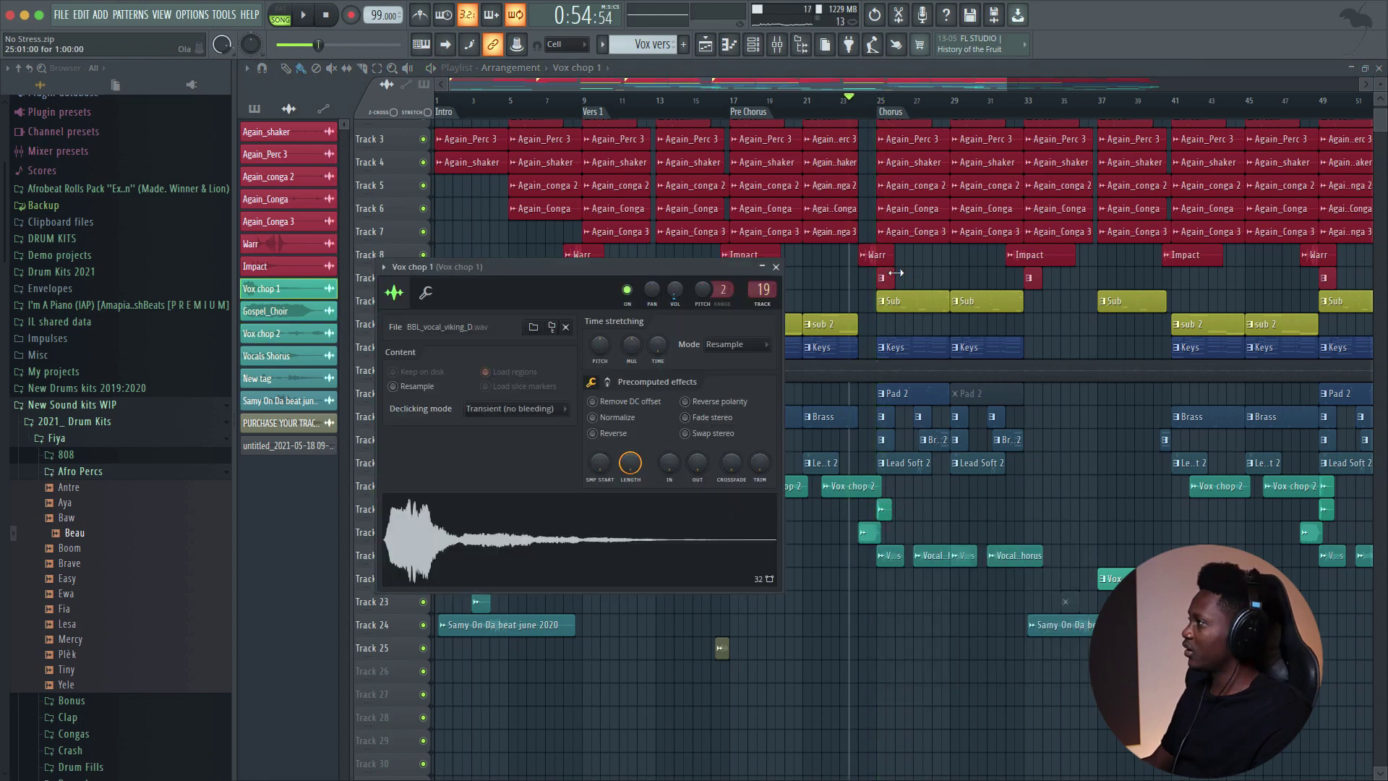
key("space")
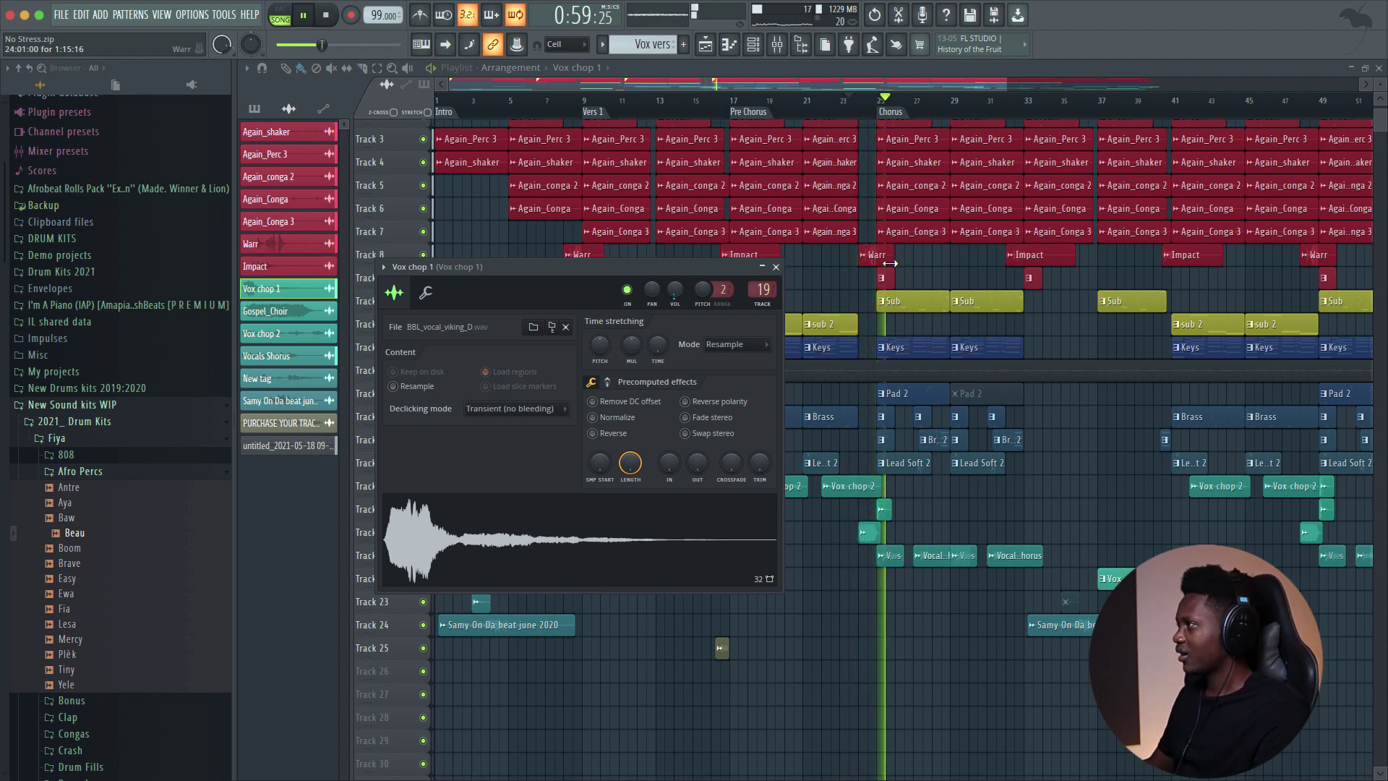
key("space")
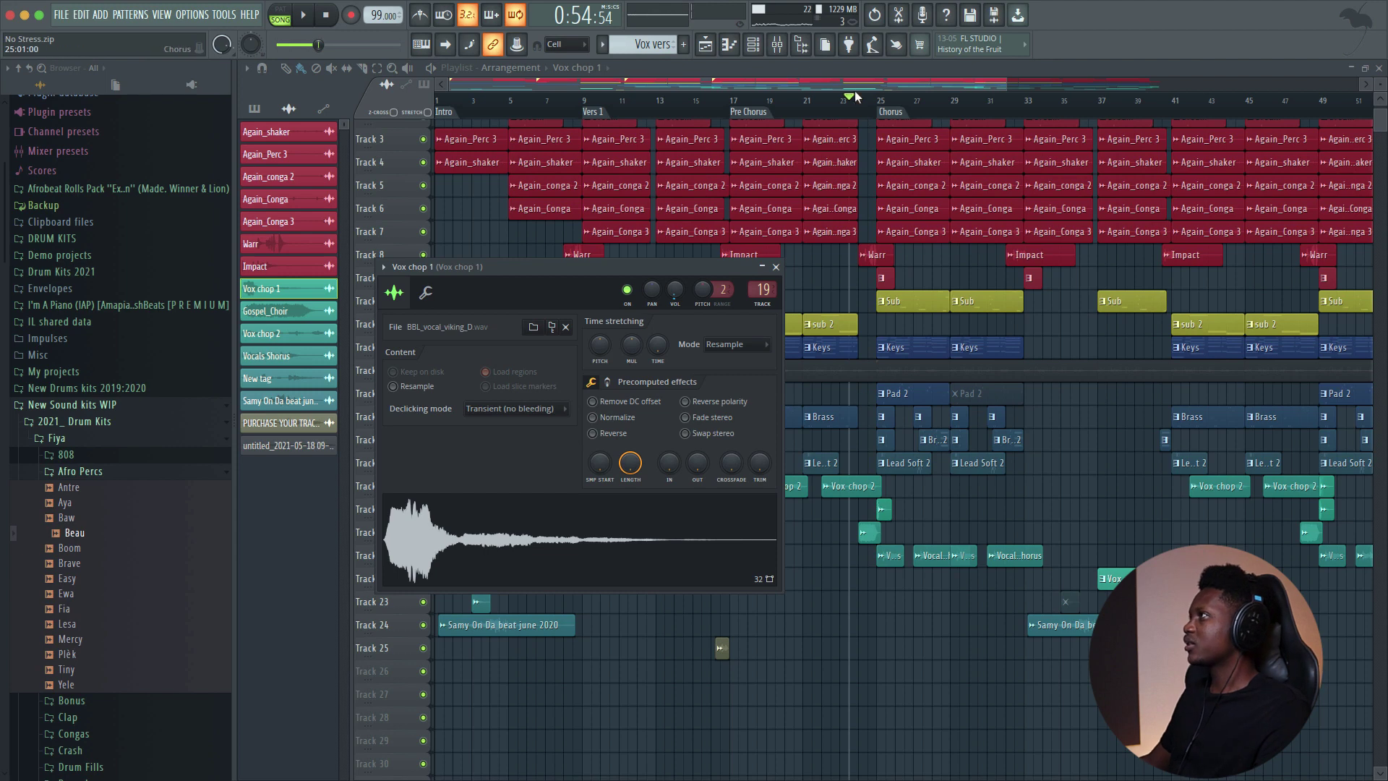
Step: Check the mixer effect slots of the Gospel_Choir, Vox chop 2, Vocals Shorus, Vox Vers and Vox chop 1 tracks, then return to the playlist
key("F9")
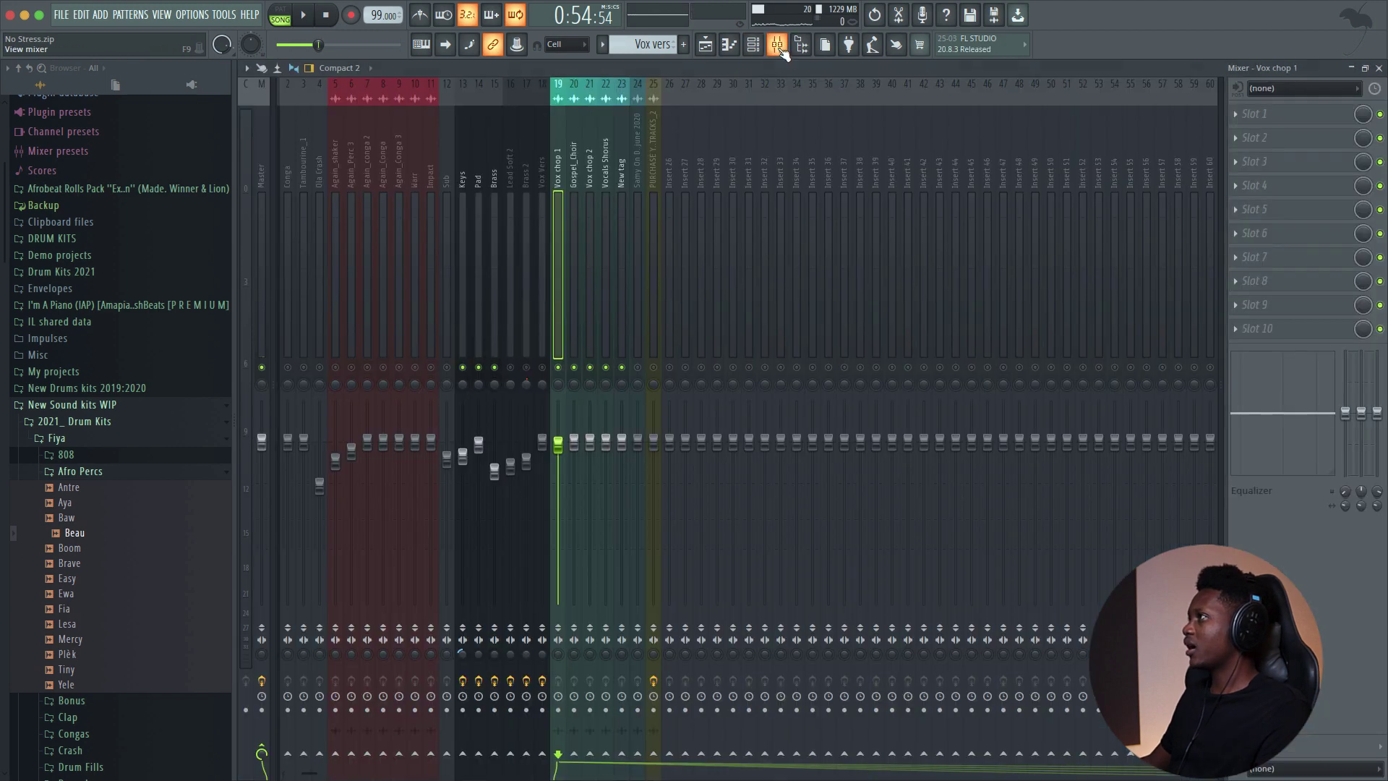
left_click(575, 177)
left_click(591, 175)
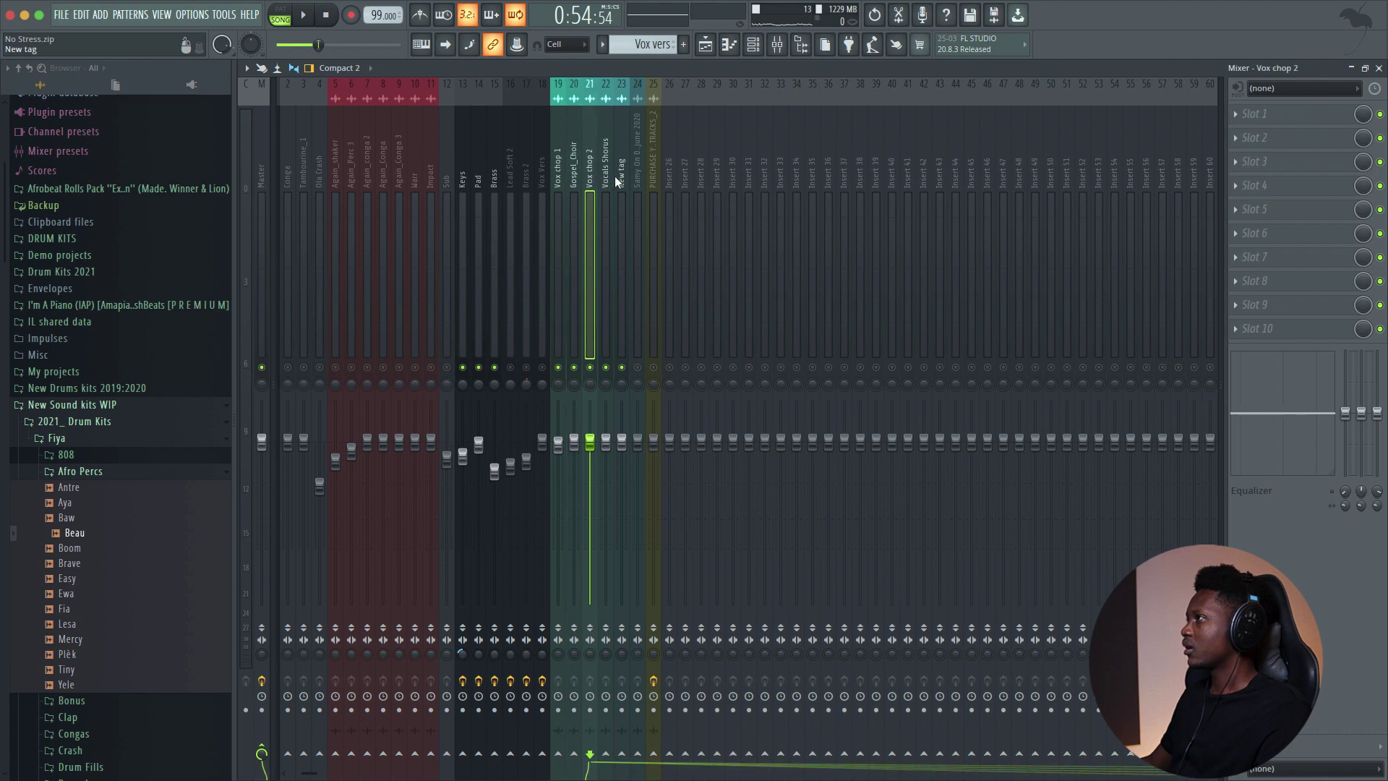
left_click(615, 177)
left_click(607, 181)
left_click(547, 179)
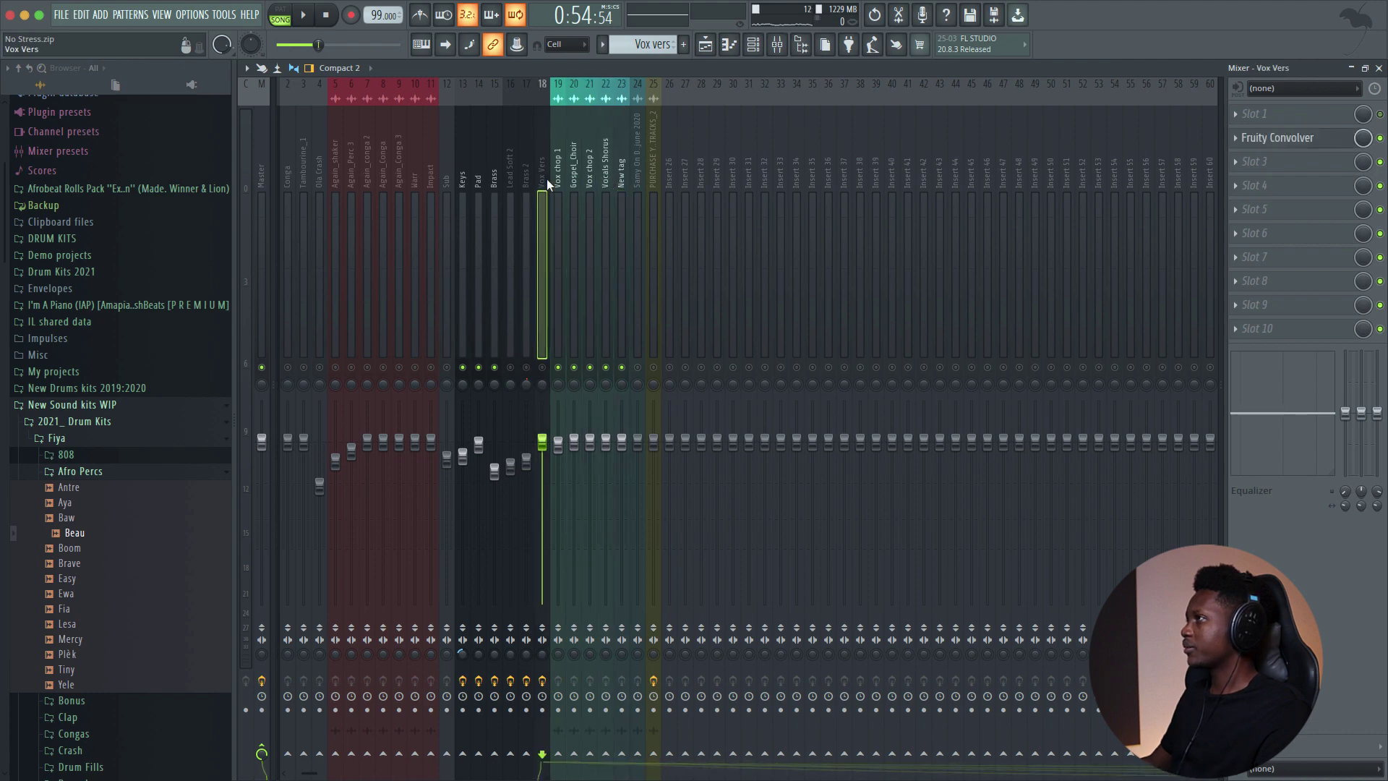
left_click(561, 181)
left_click(1378, 68)
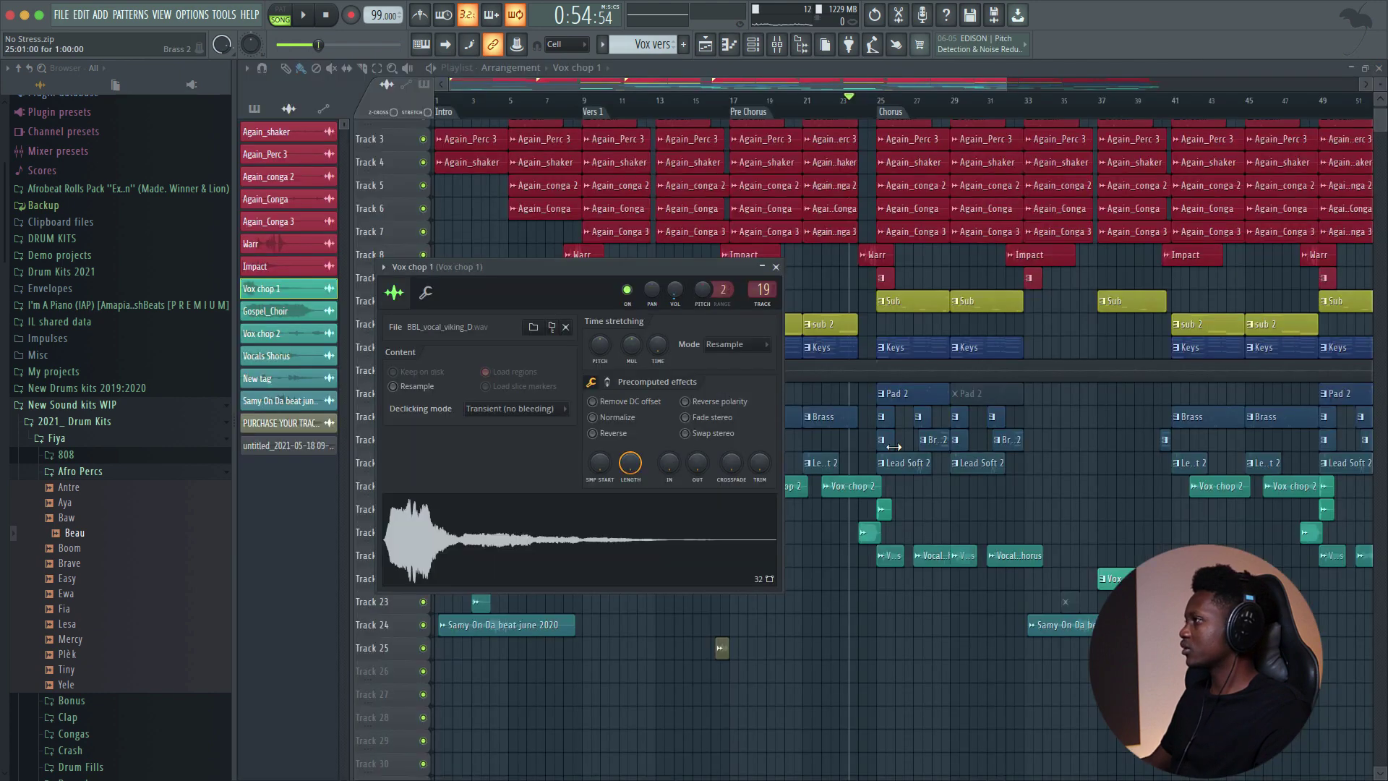
Step: Bring up the Vox chop 1 clip's mixer track, audition it soloed into the Chorus, unsolo it to restore all tracks, and stop playback
left_click(882, 504)
left_click(882, 505)
left_click(777, 44)
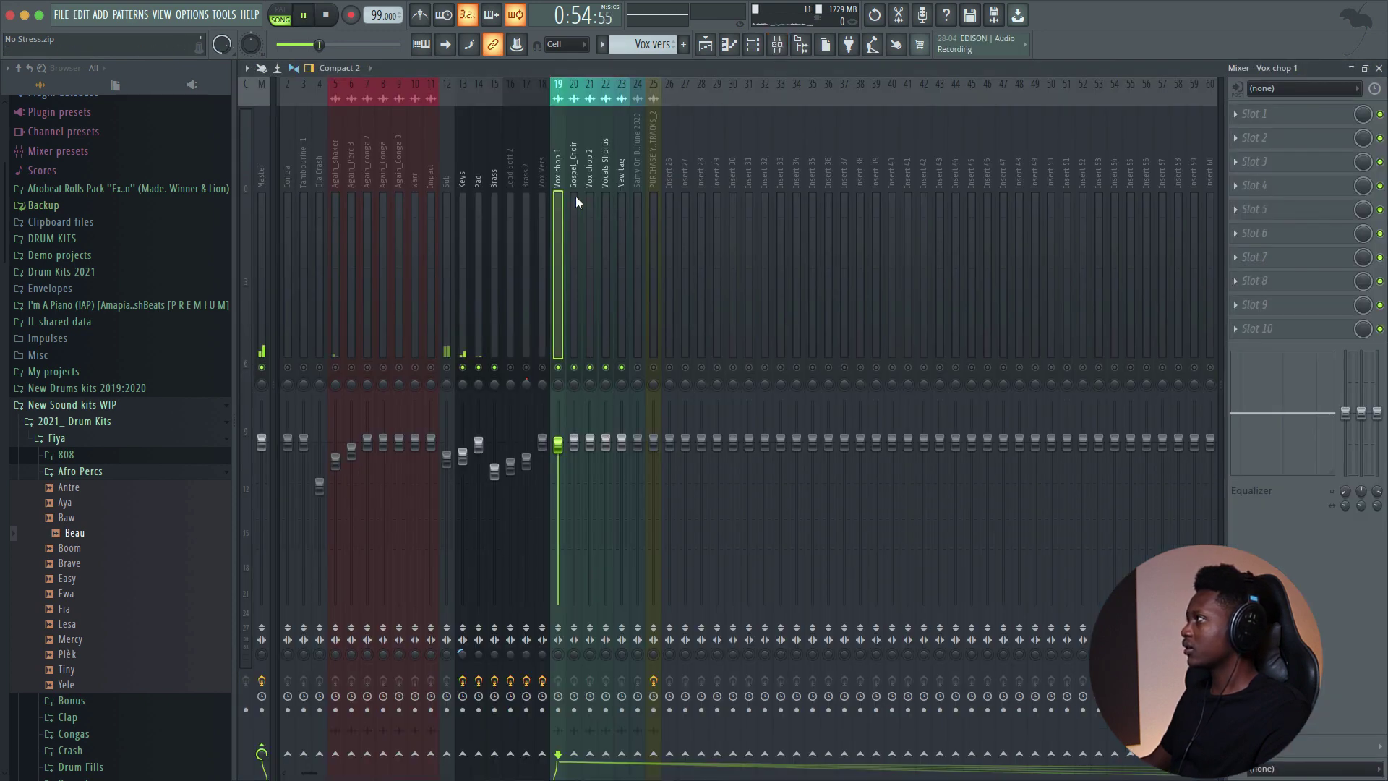
key("space")
right_click(560, 368)
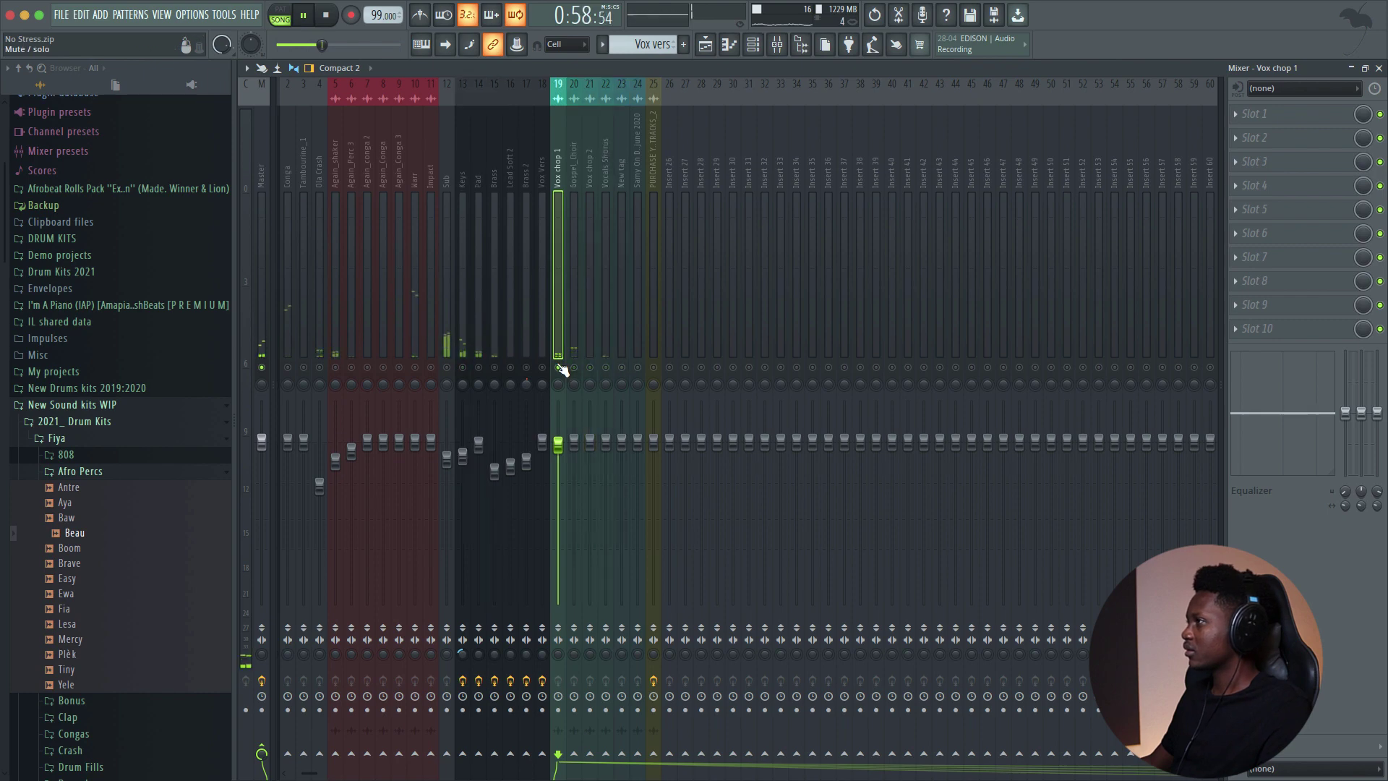
right_click(561, 368)
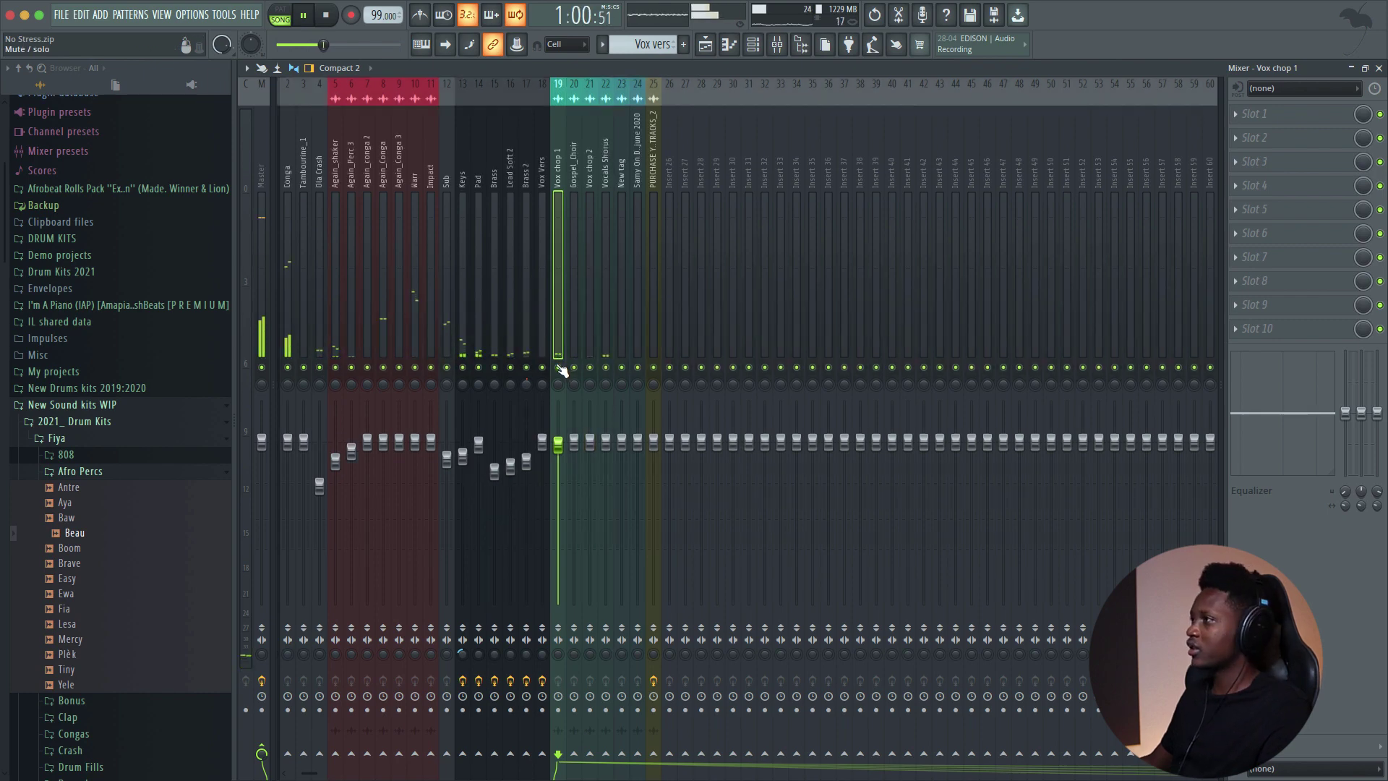
key("space")
Step: Return to the playlist, play the full mix from just before the Chorus, and widen the view to show the whole arrangement
left_click(1379, 68)
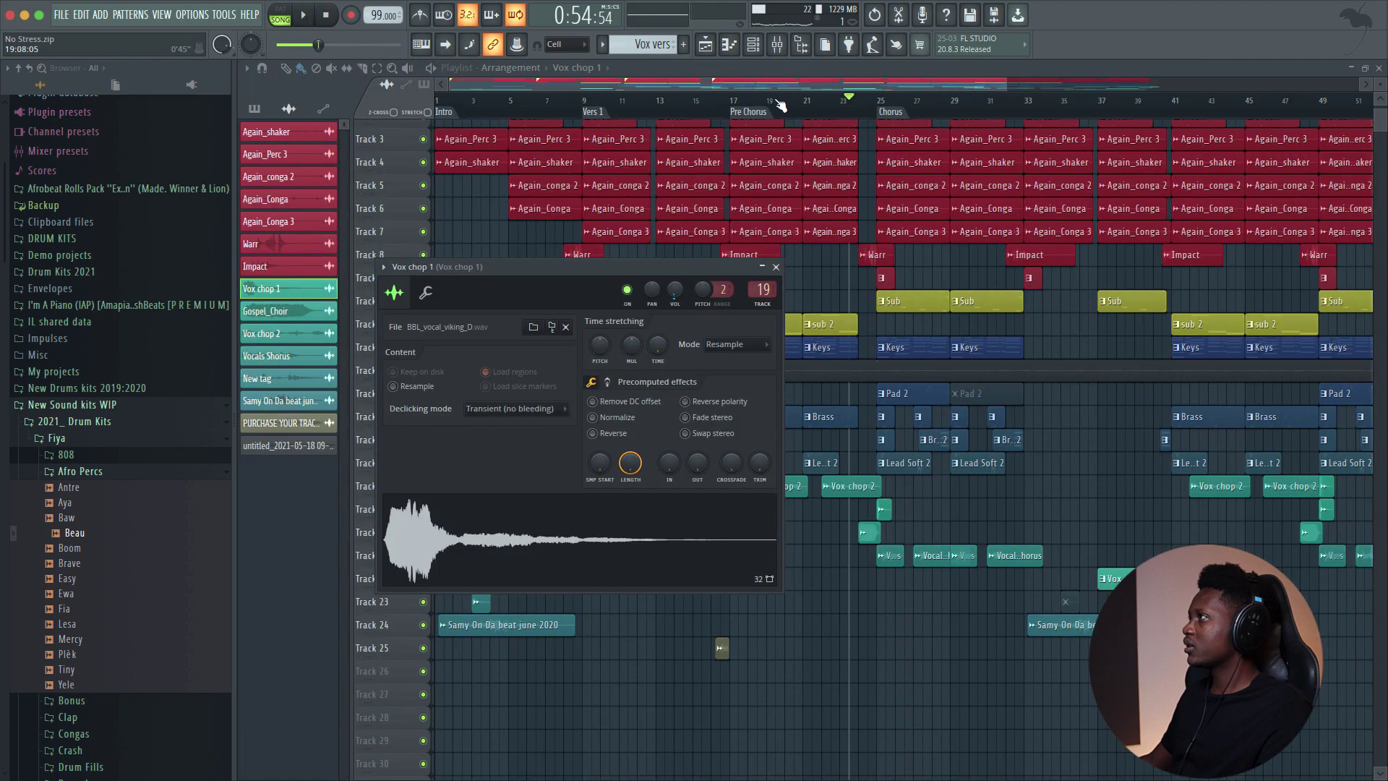
left_click(843, 101)
key("space")
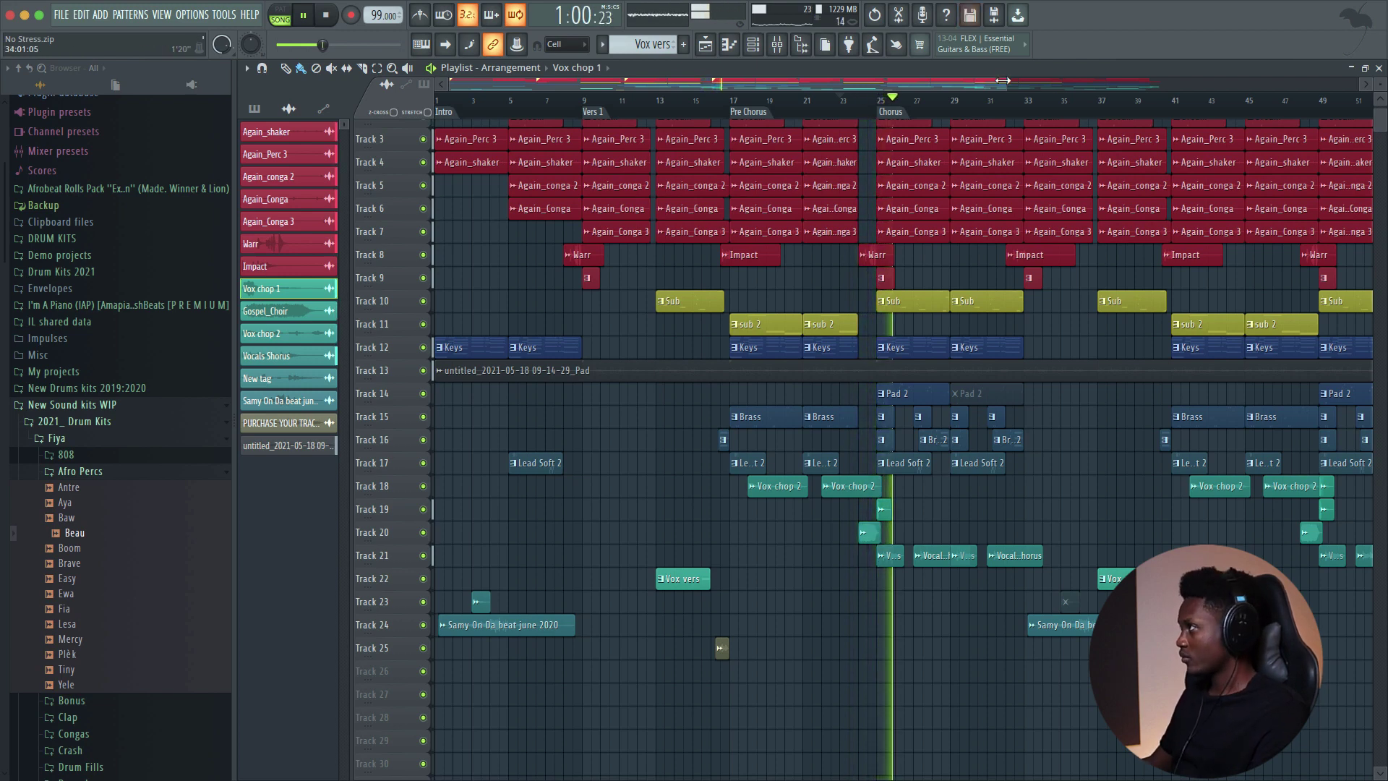
left_click_drag(1009, 85, 1181, 101)
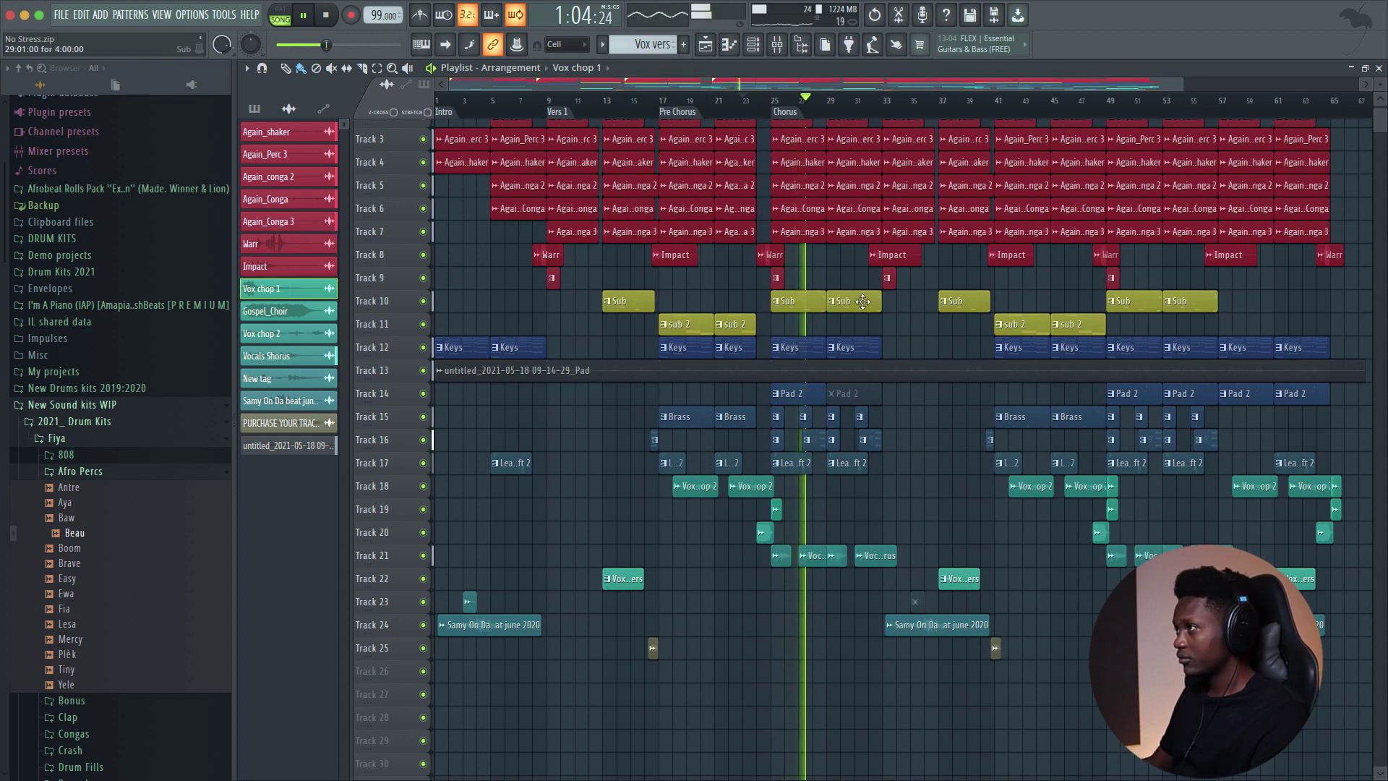